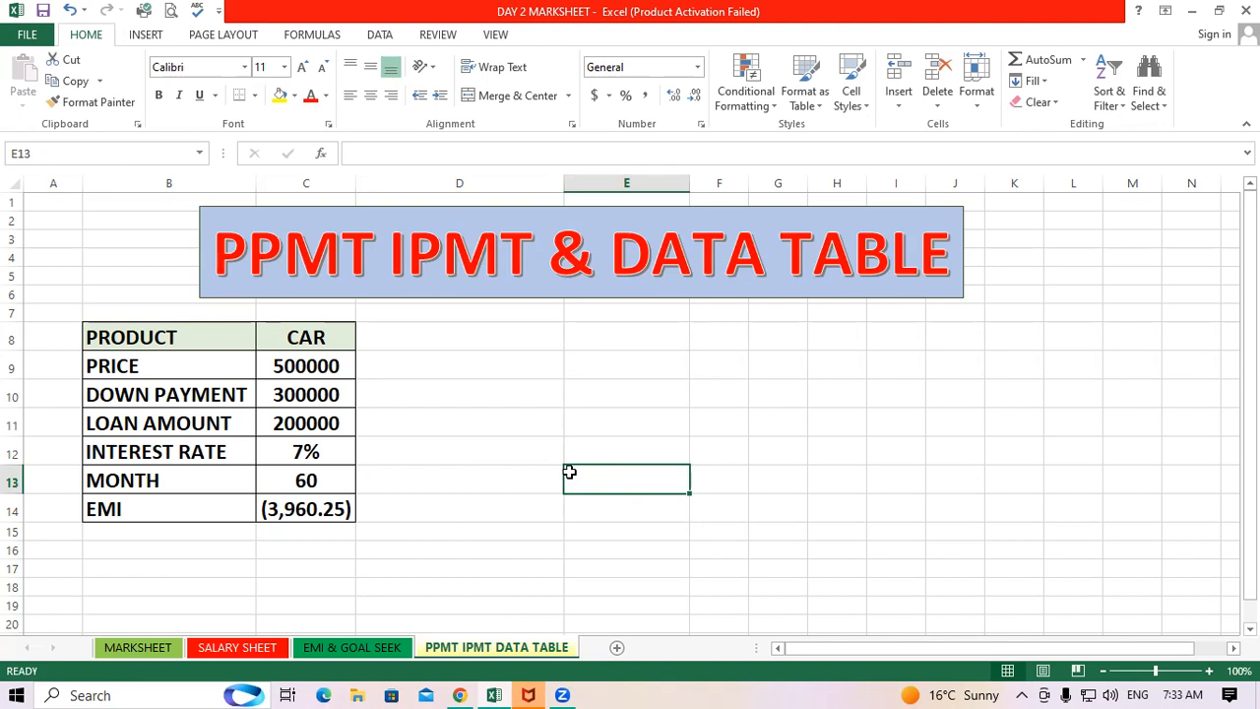
Examine the car loan inputs and the PMT formula that computes the EMI in C14
left_click(419, 599)
left_click(330, 509)
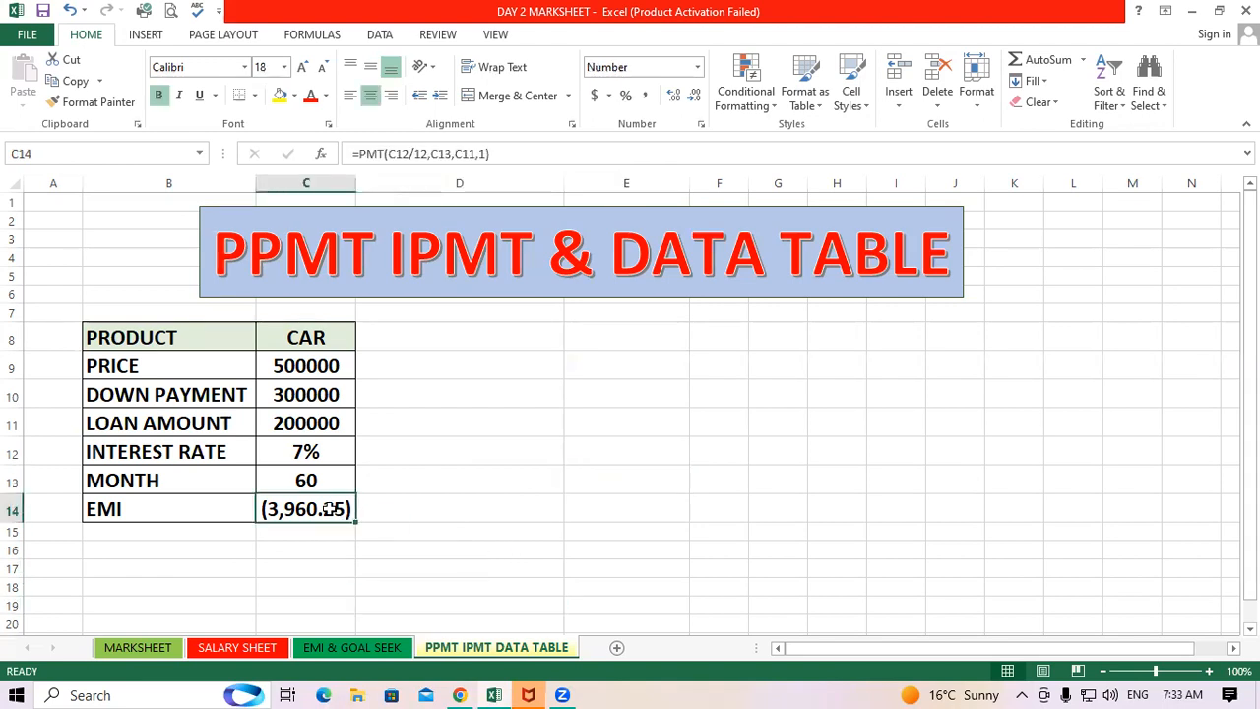
left_click(442, 532)
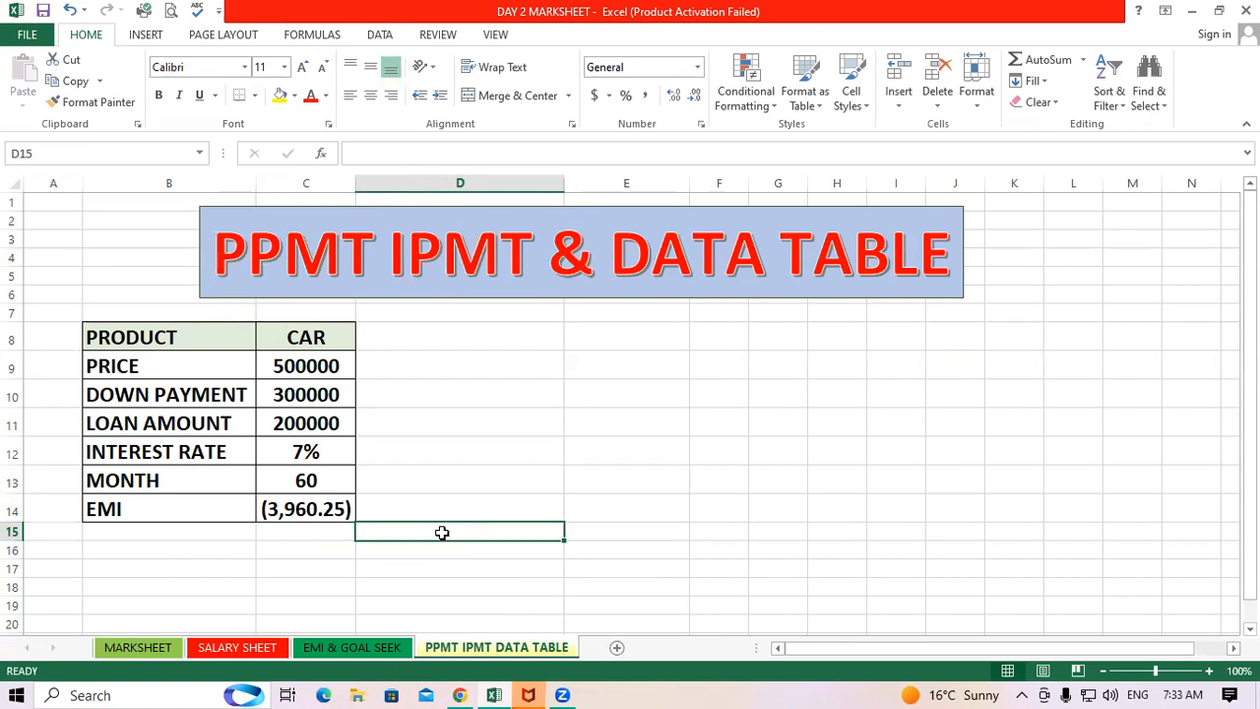
left_click(477, 488)
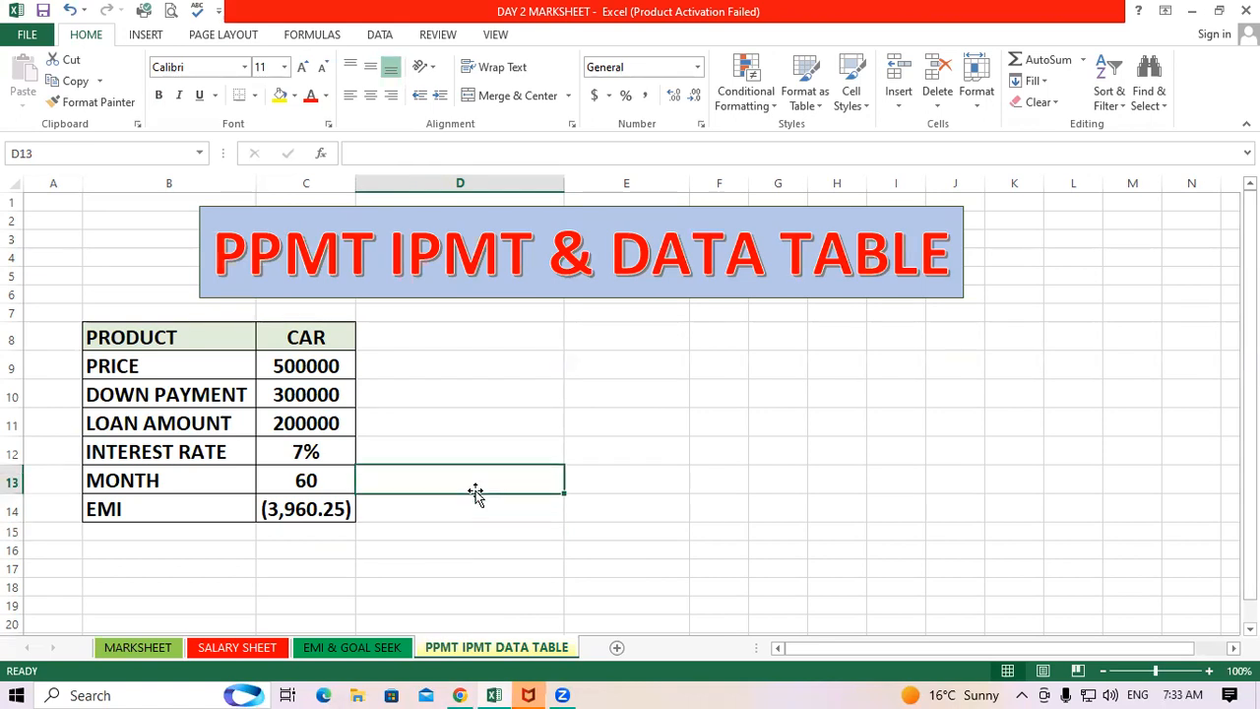
left_click(317, 512)
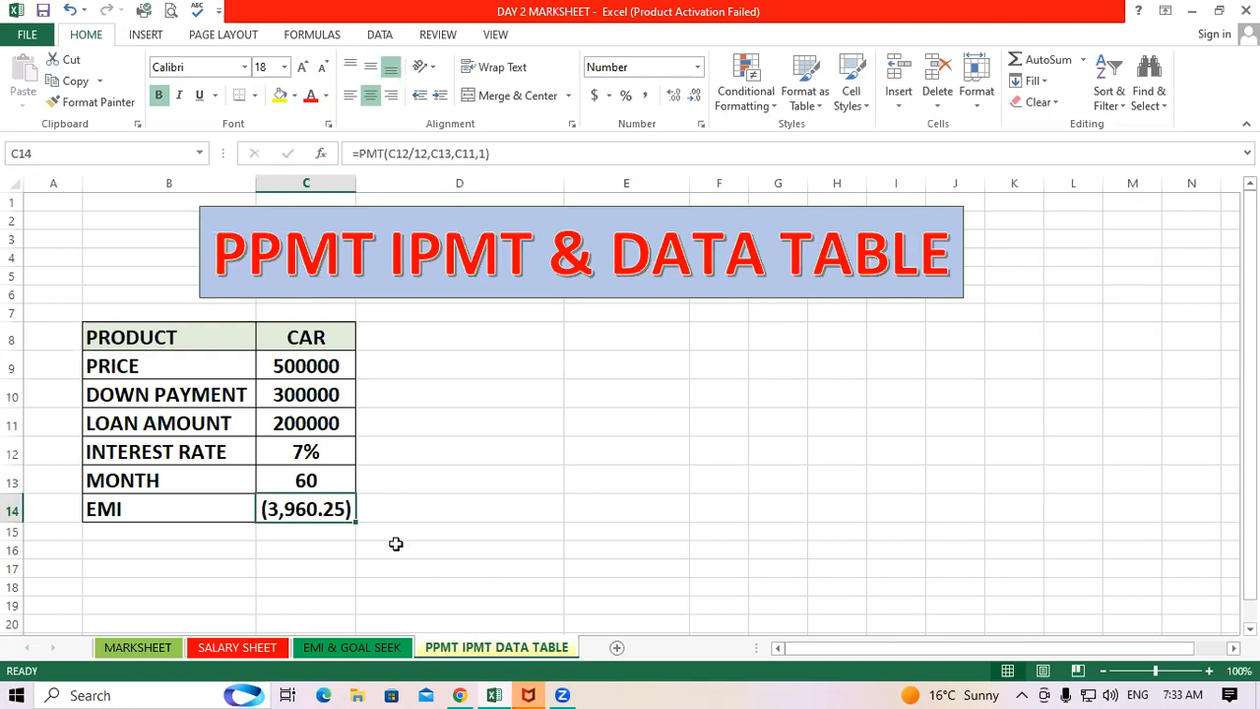
left_click(433, 530)
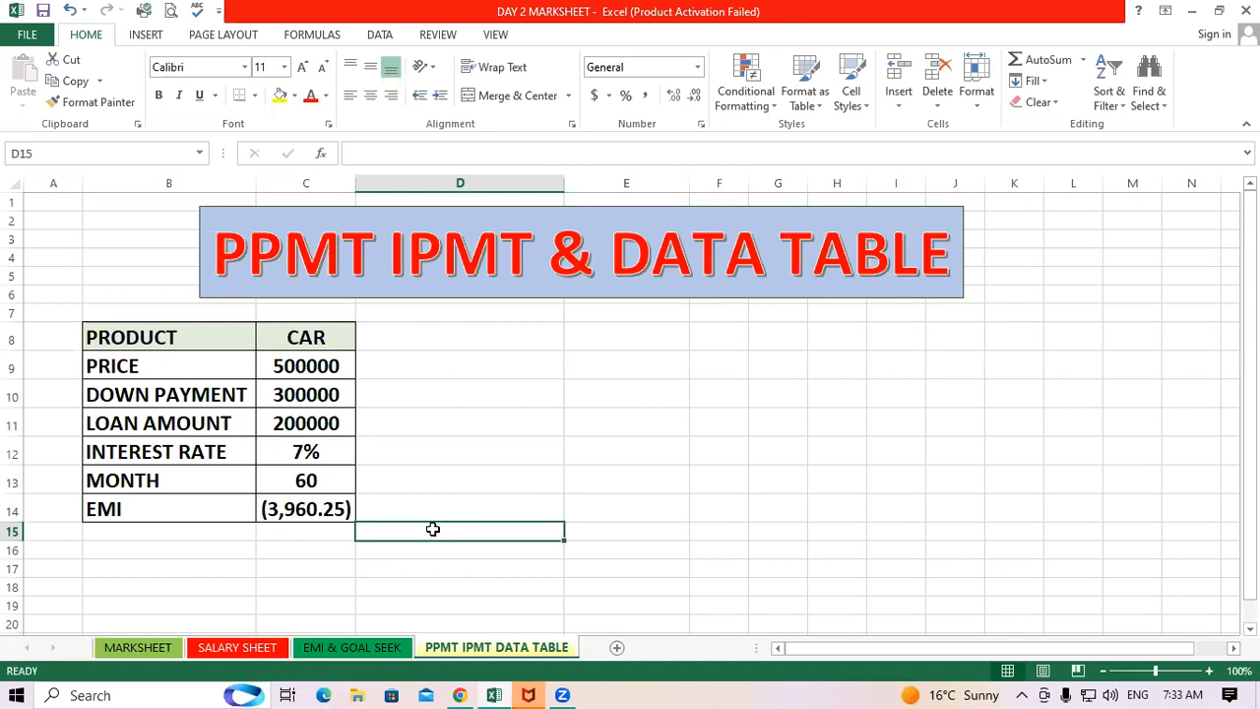
left_click(630, 429)
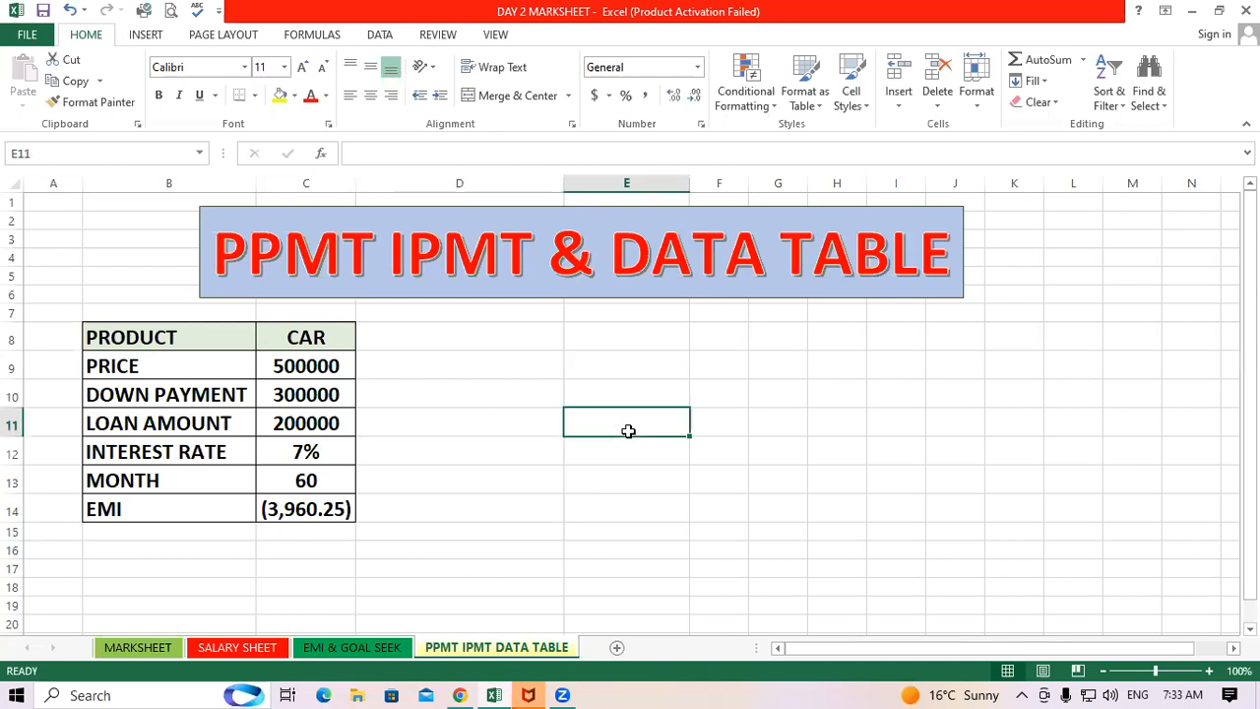
left_click(308, 510)
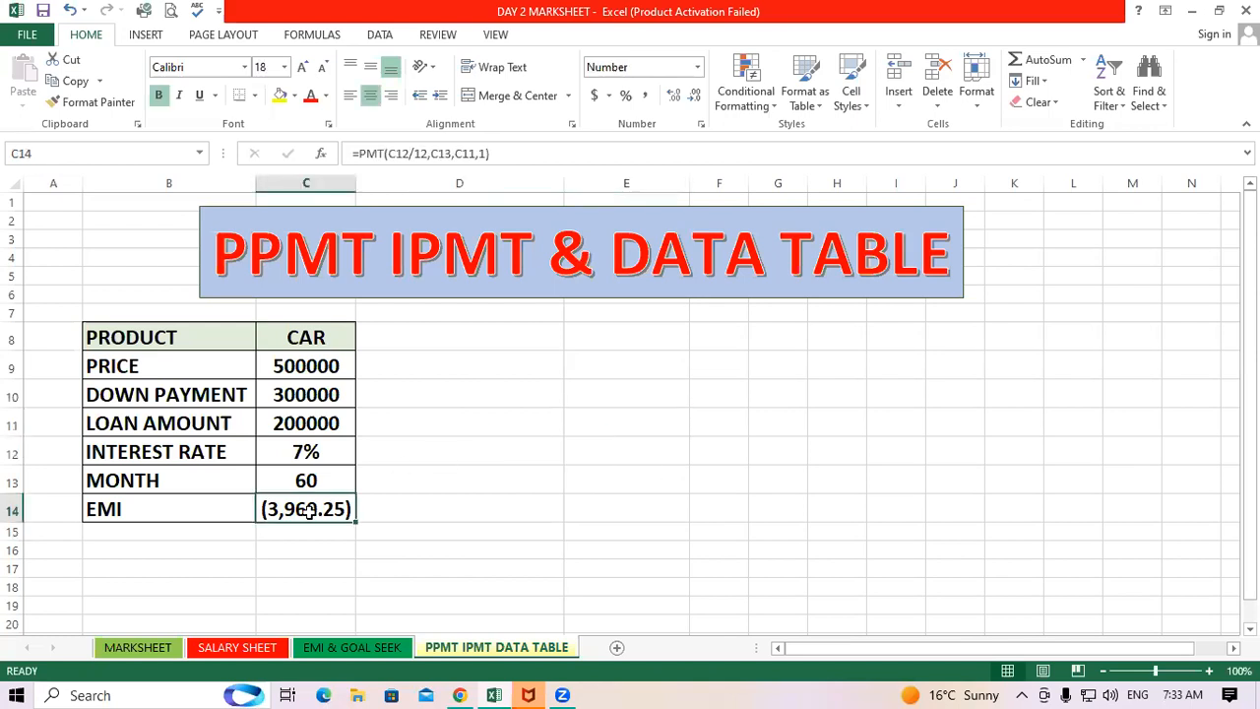
left_click(725, 526)
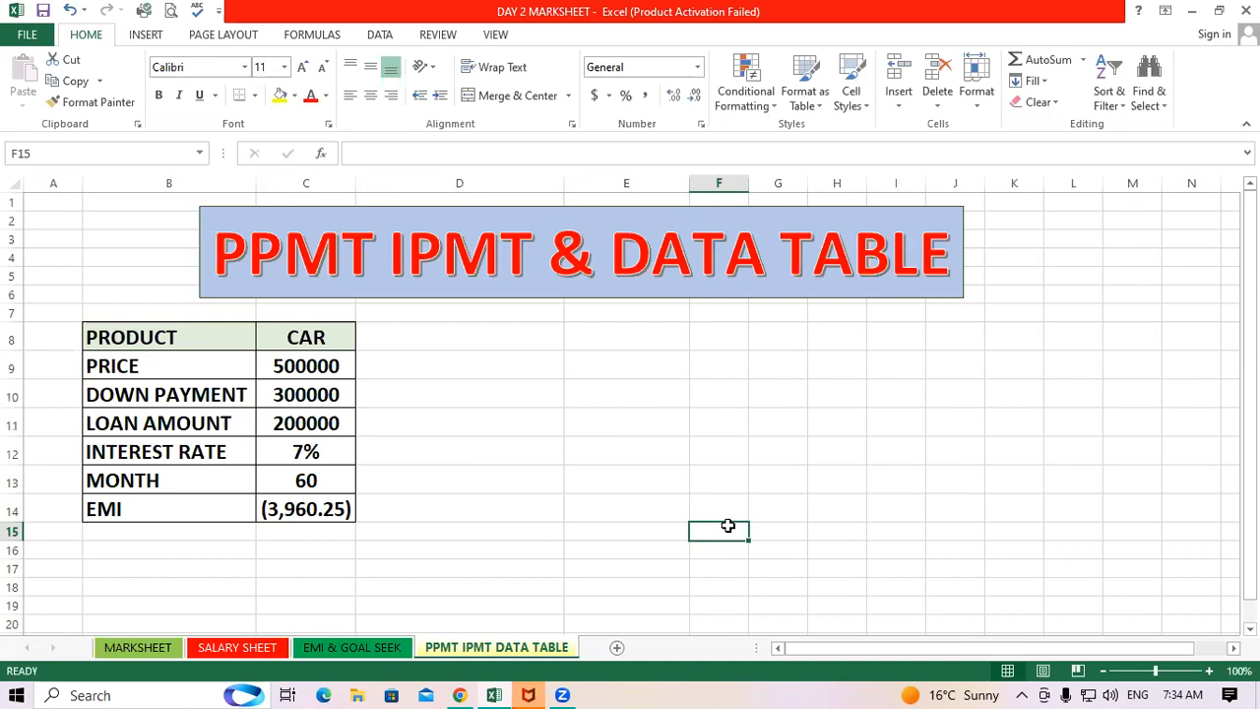
left_click(321, 459)
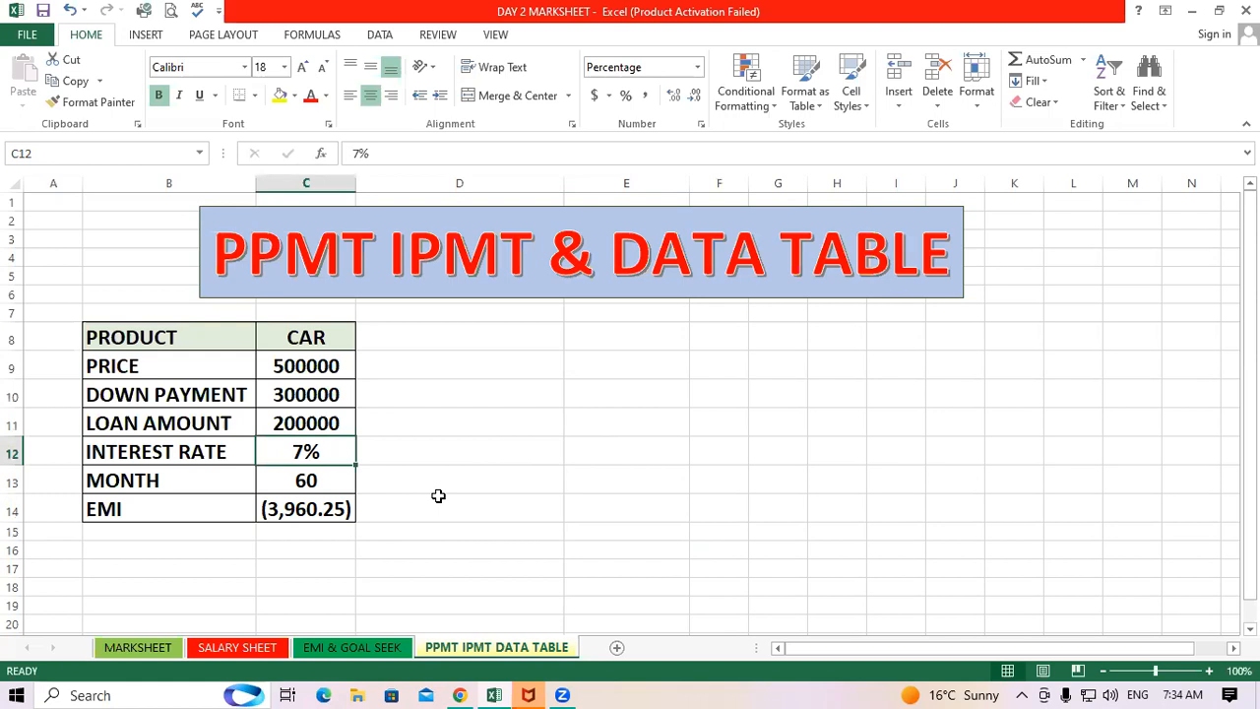
key("Down")
key("Down")
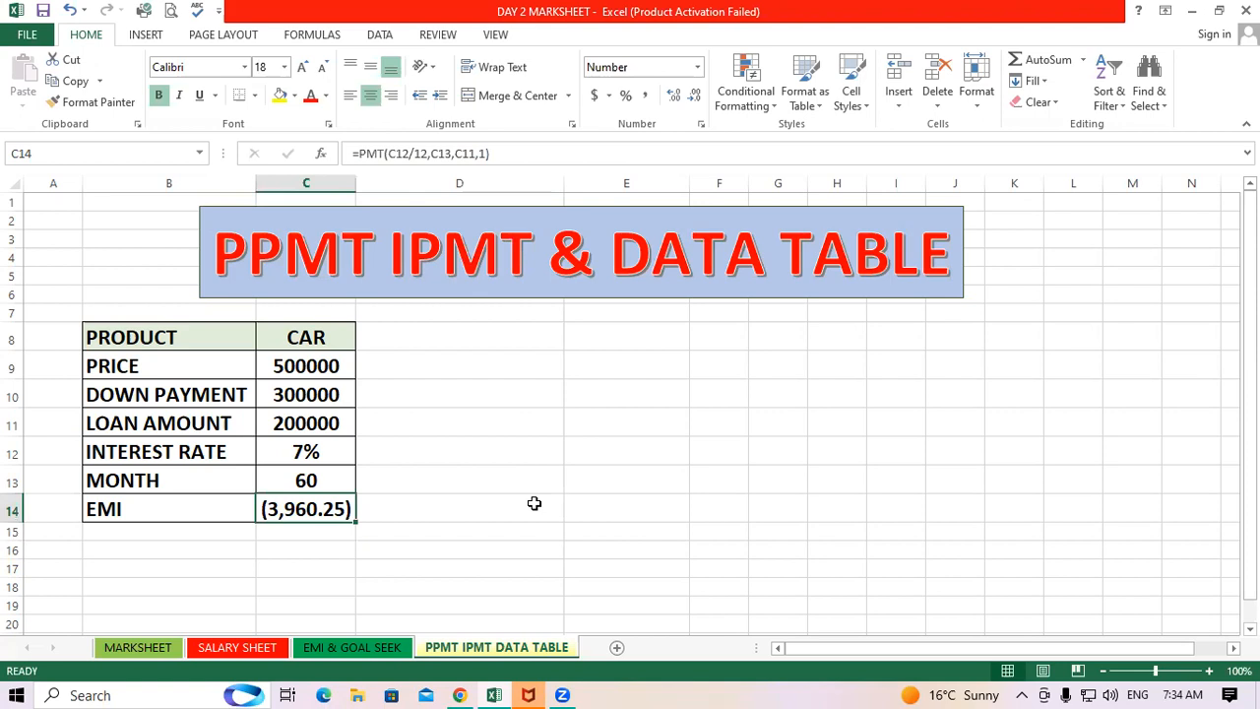
Enter the column headers MONTH in E8 and PPMT in F8
left_click(602, 342)
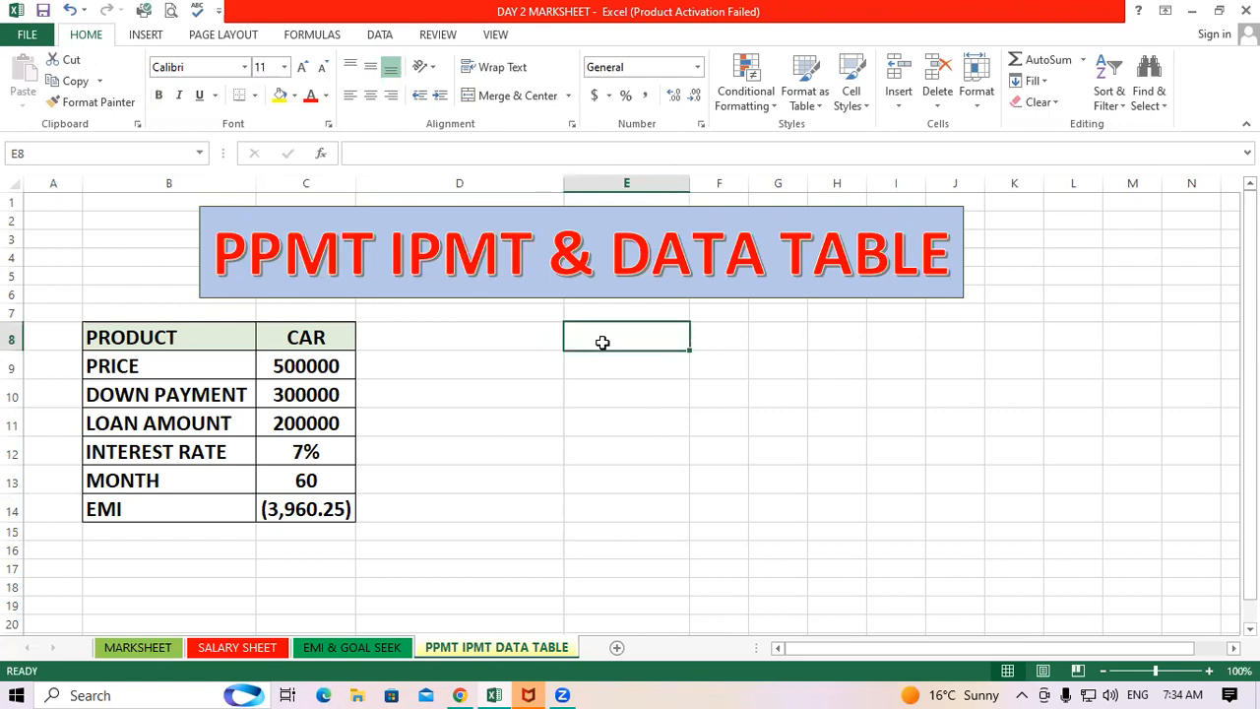
type("MONTH")
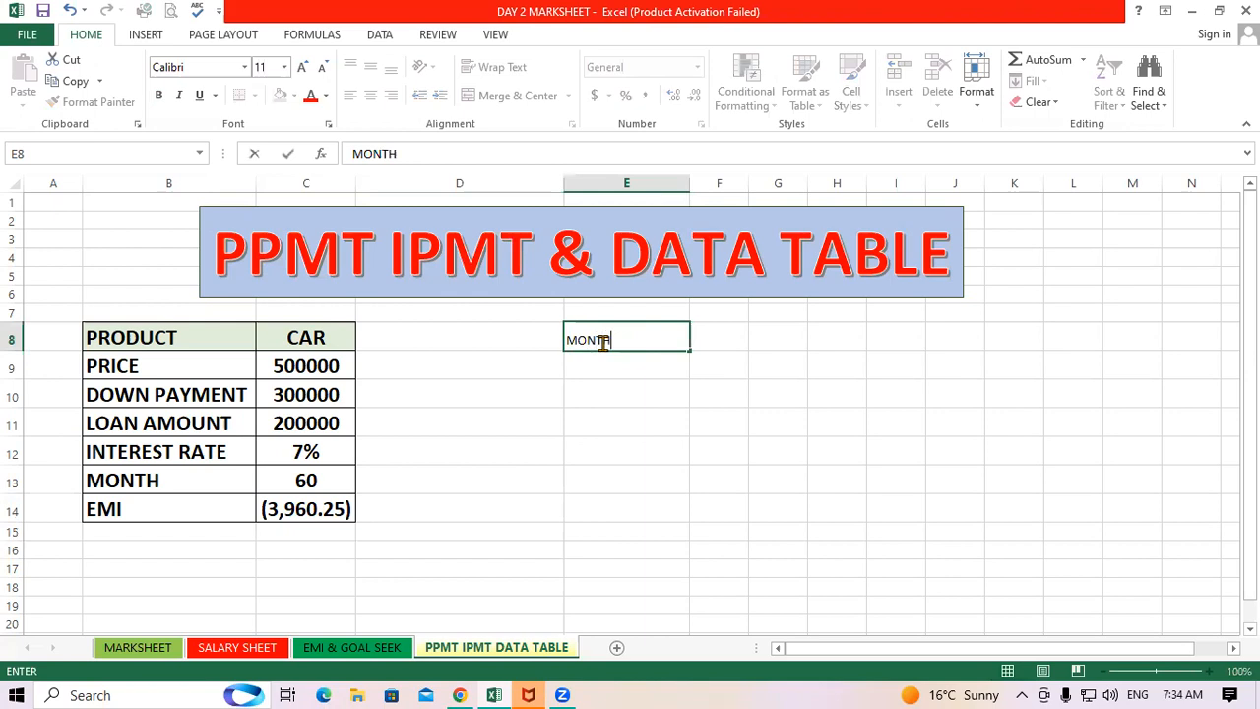
left_click(719, 331)
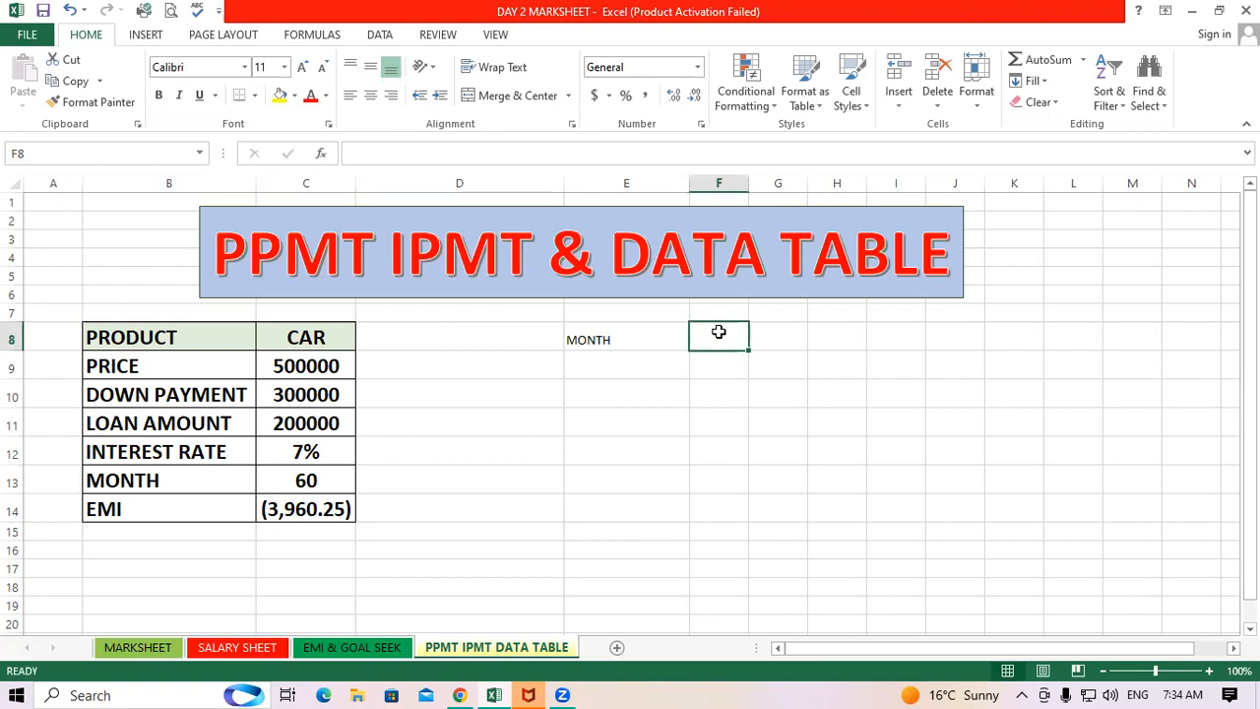
type("PPMT")
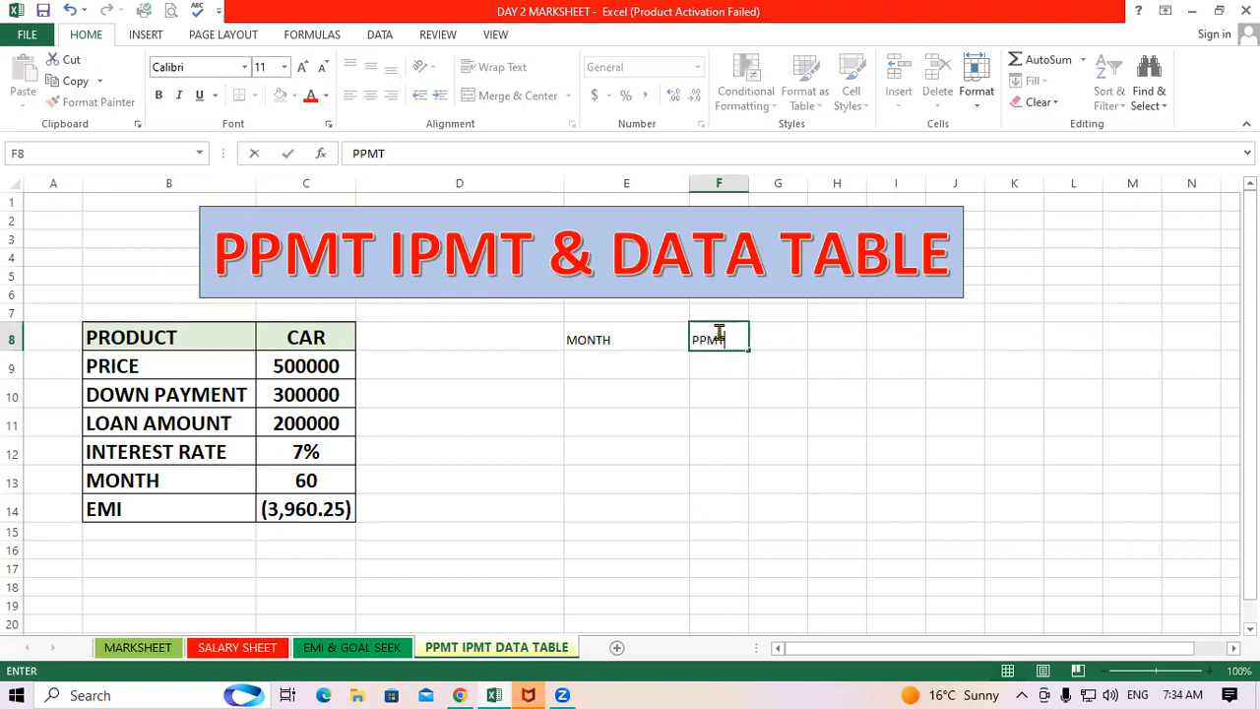
left_click(773, 337)
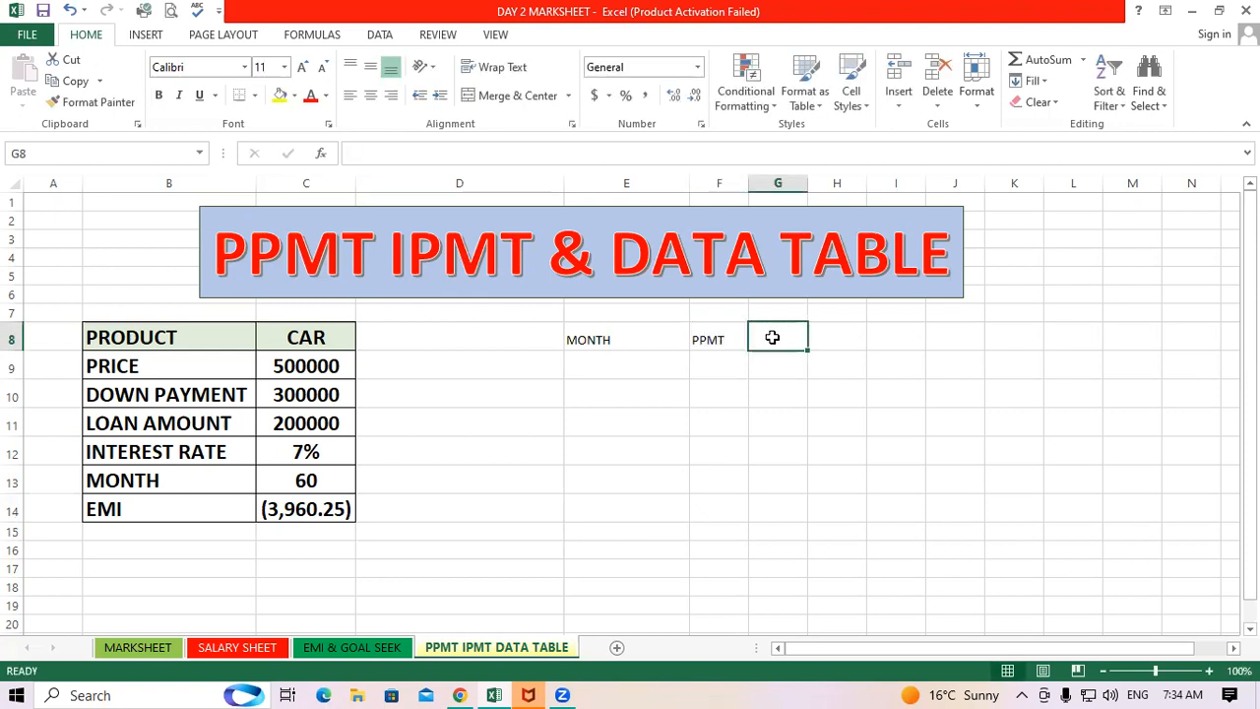
Enter the column headers IPMT in G8 and RESULT in H8
type("IM")
key("BackSpace")
type("PMT")
left_click(853, 393)
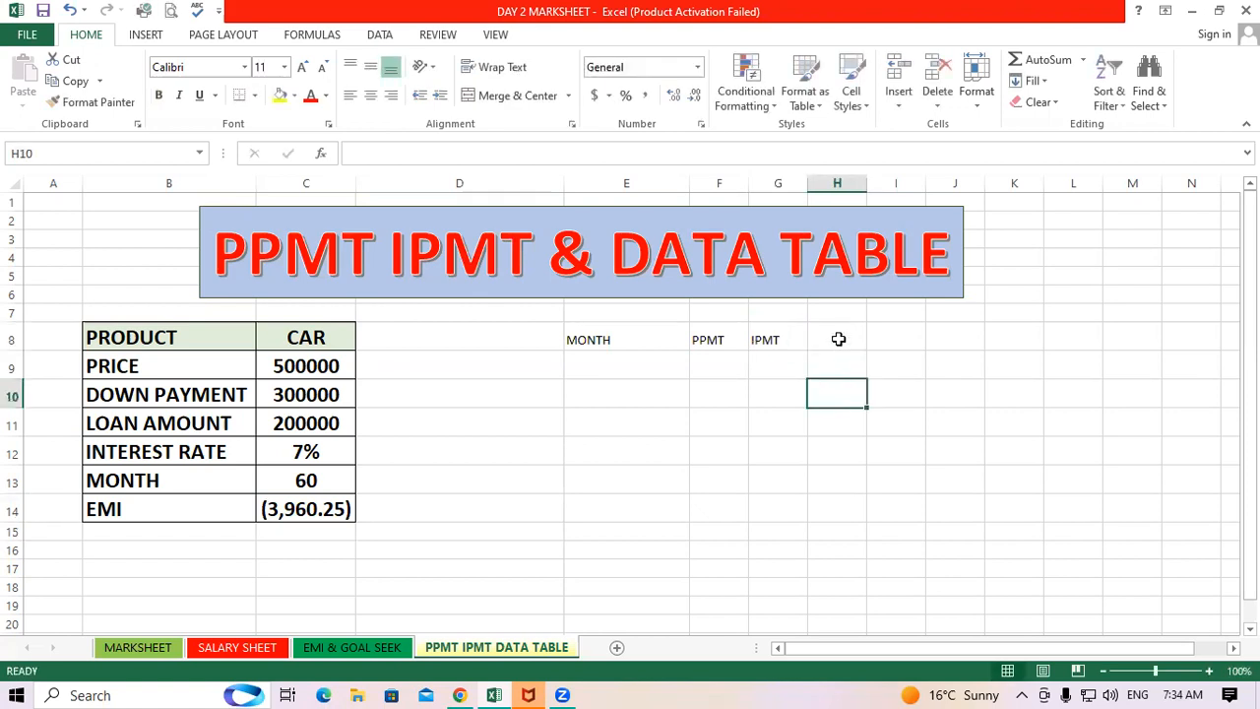
left_click(838, 339)
type("RES")
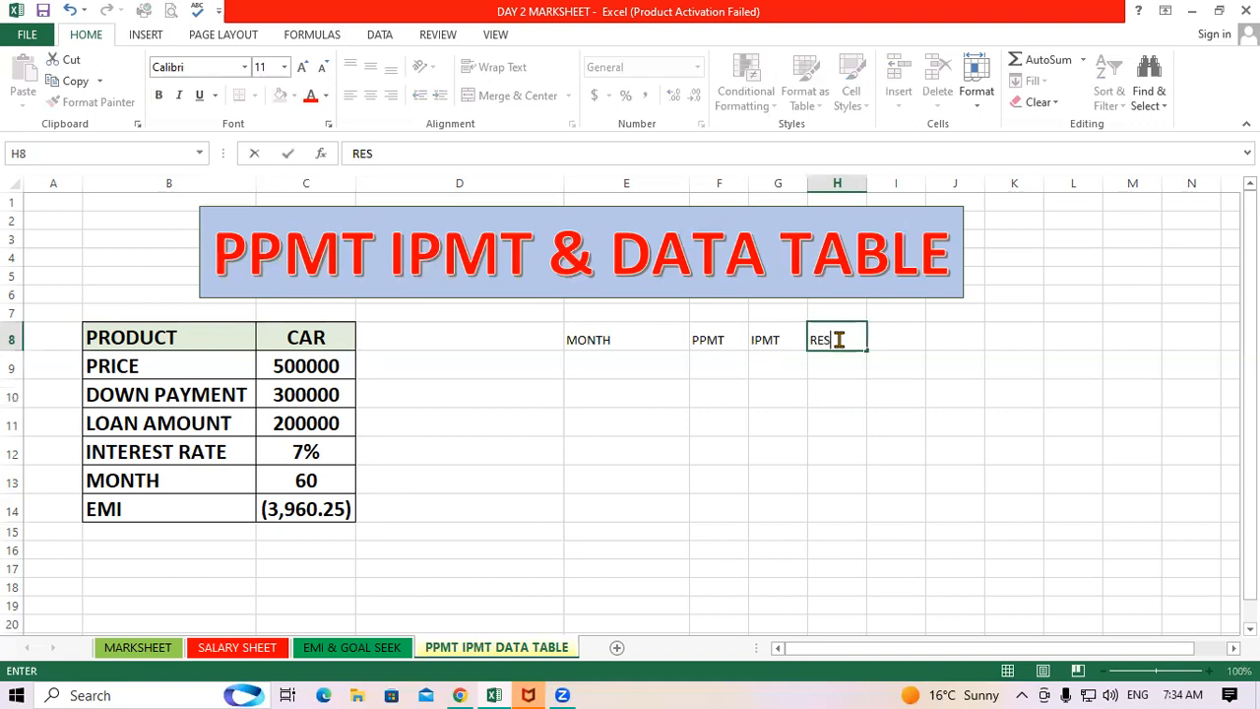
type("ULT")
left_click(726, 445)
Reduce the font size of the range E8:H18 by two steps
left_click_drag(650, 344, 844, 588)
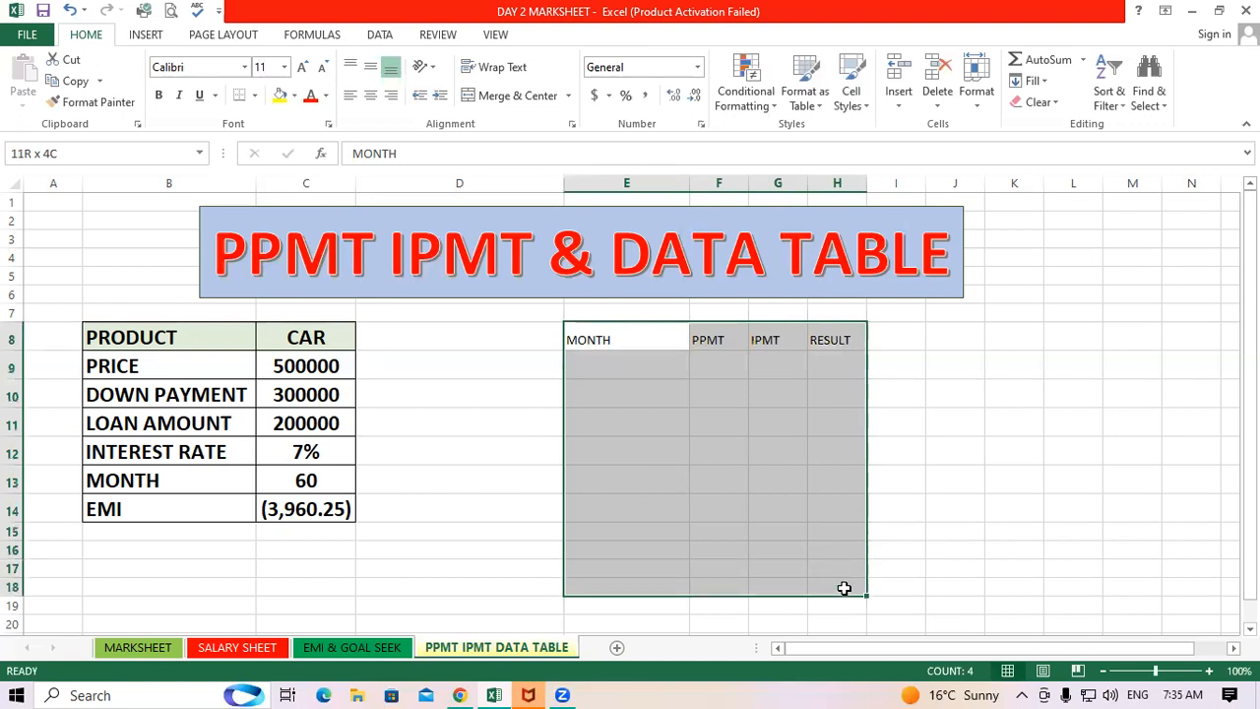
left_click(322, 67)
left_click(322, 67)
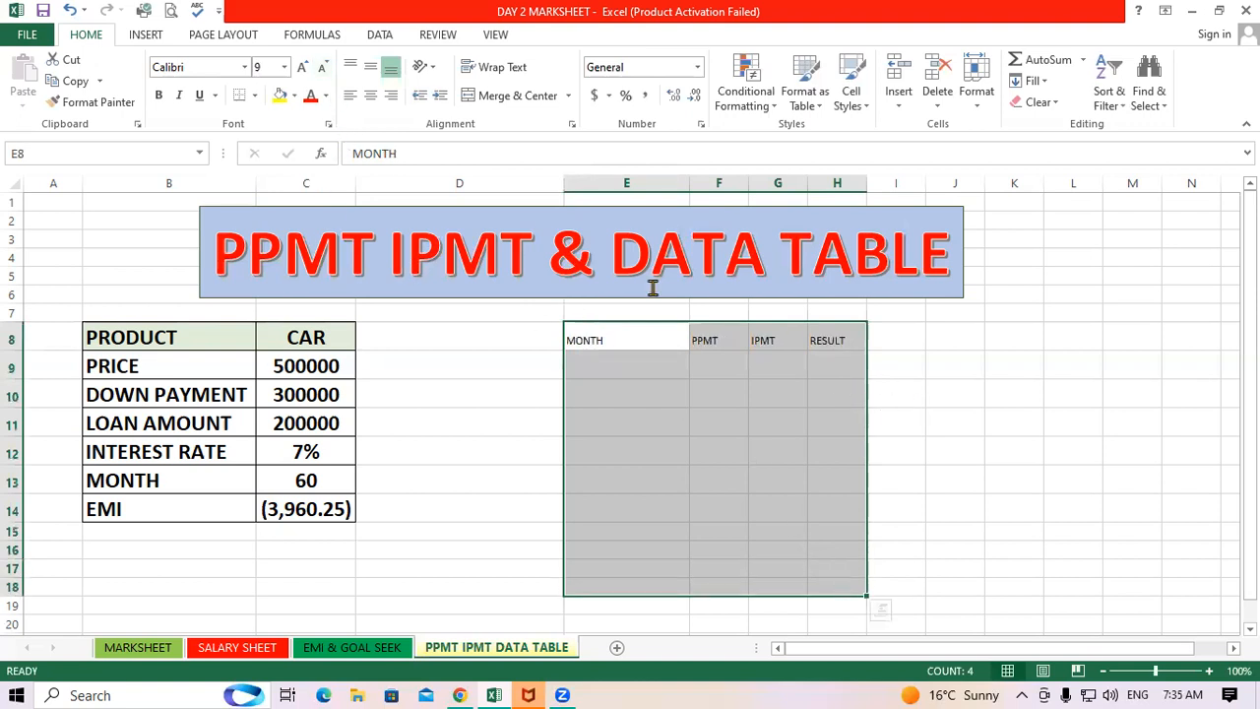
left_click(970, 502)
Copy the formatting of C10 onto the new table range E8:H16 with Format Painter
left_click(315, 394)
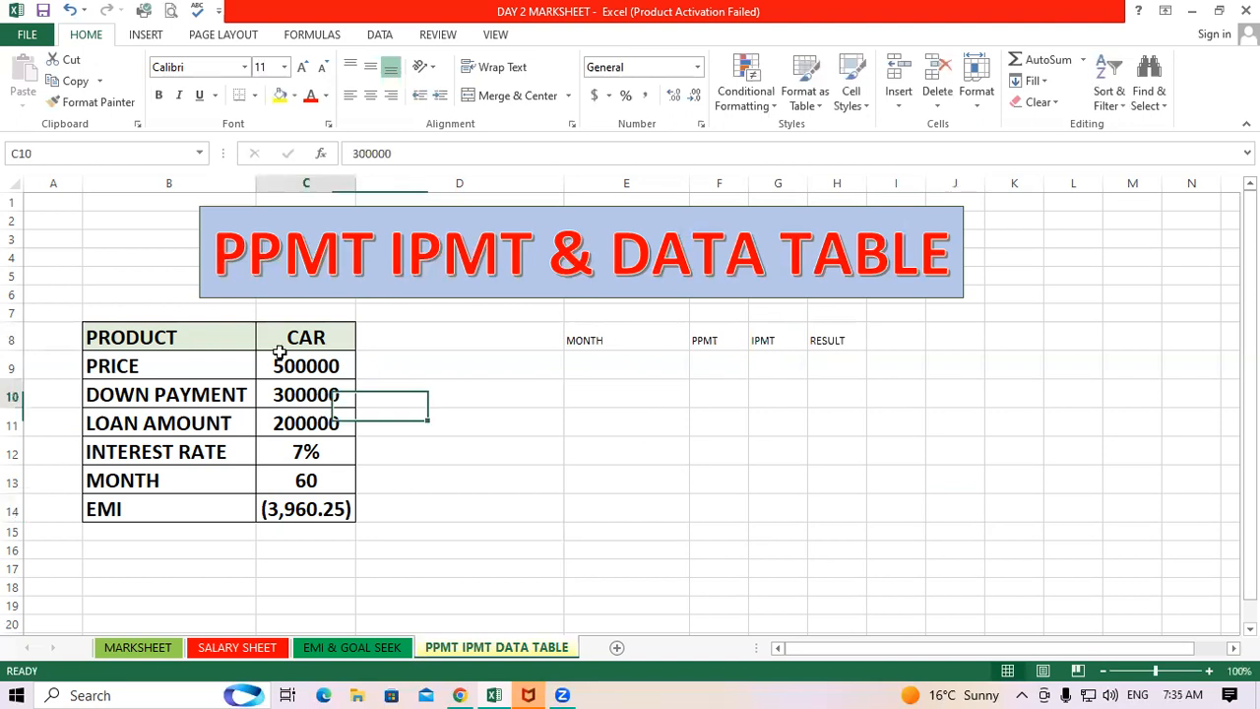
left_click(97, 102)
mouse_move(653, 341)
left_mouse_down()
mouse_move(821, 368)
mouse_move(827, 553)
left_mouse_up()
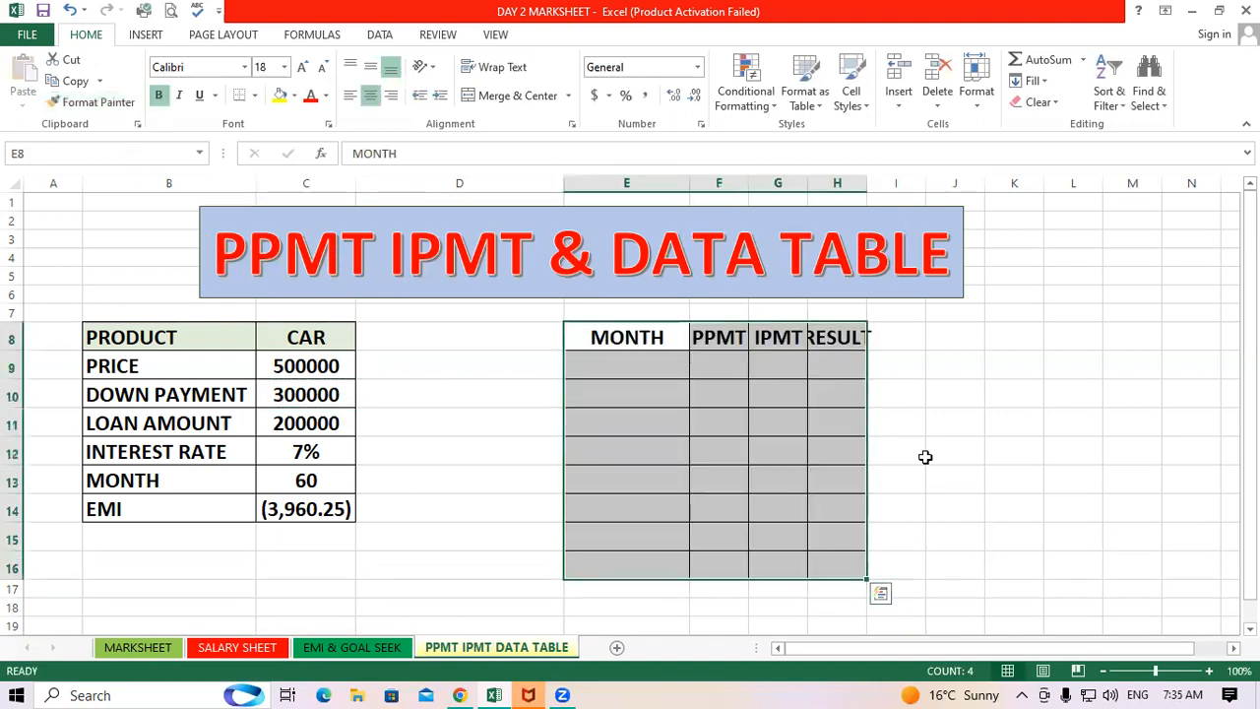
left_click(921, 455)
Autofit the widths of columns E to H
left_click_drag(616, 187, 864, 189)
double_click(864, 189)
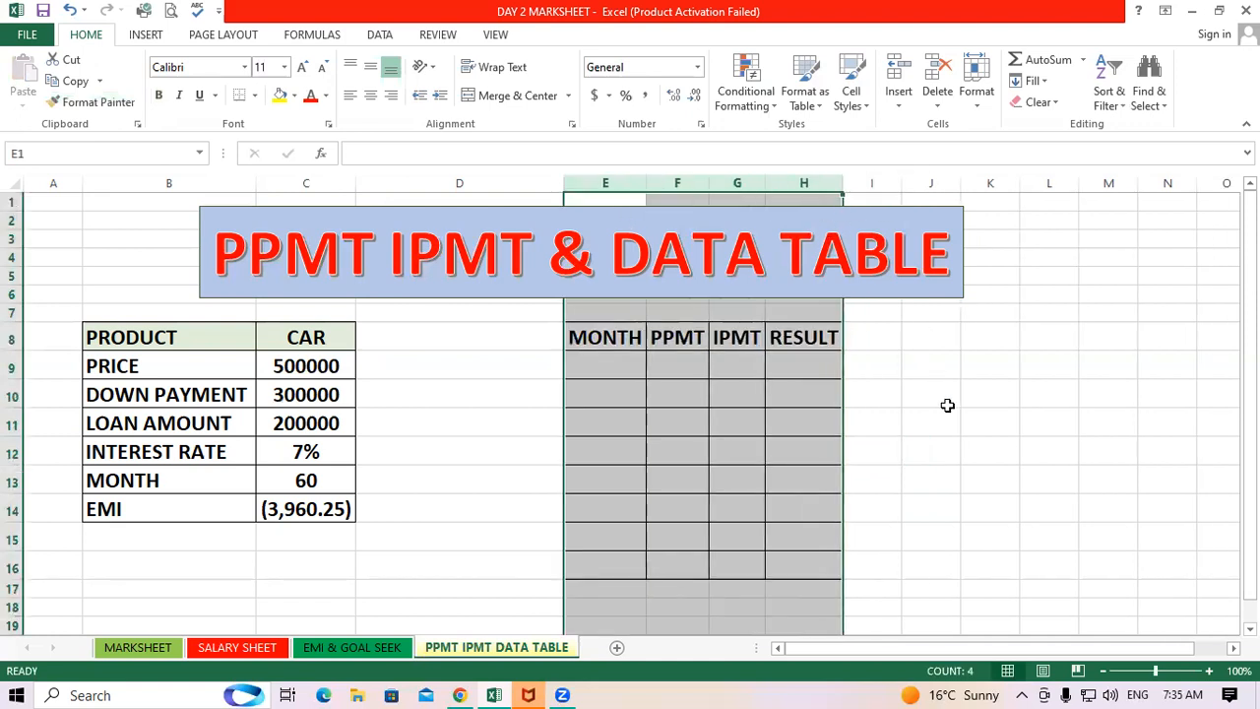
left_click(945, 403)
Set the font size of the table range E8:H16 to 14
left_click_drag(594, 328, 814, 567)
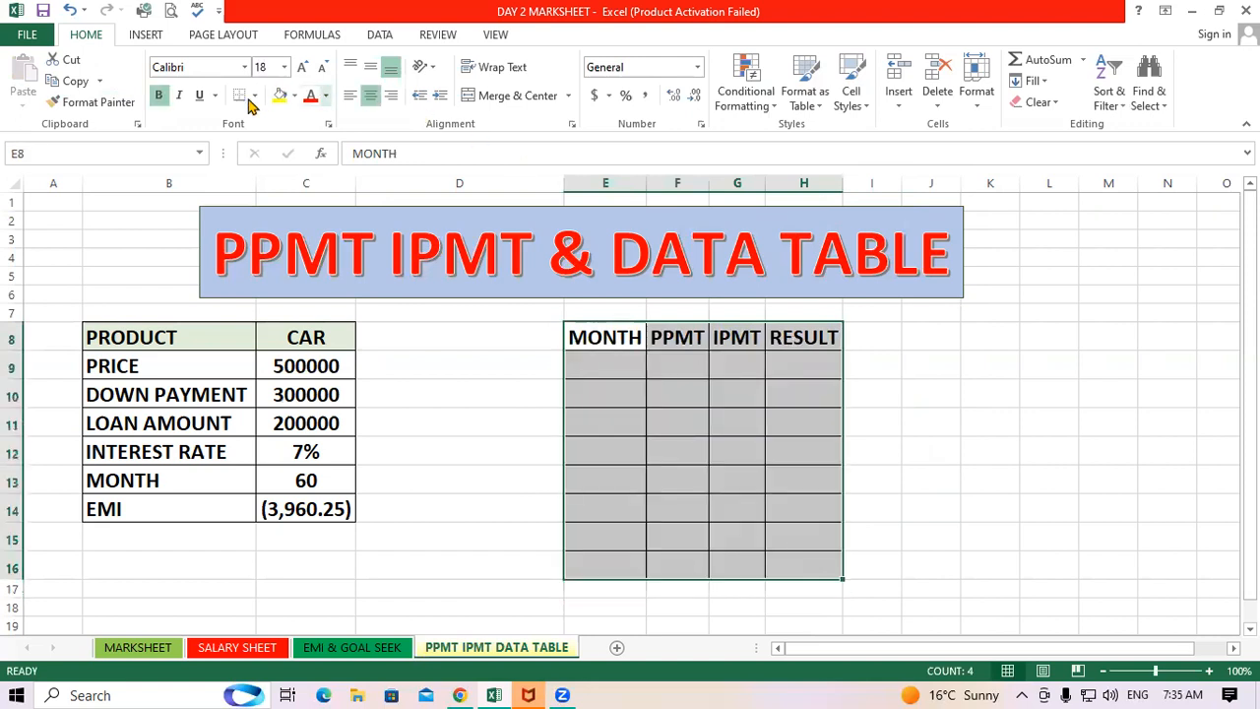
left_click(322, 67)
left_click(322, 67)
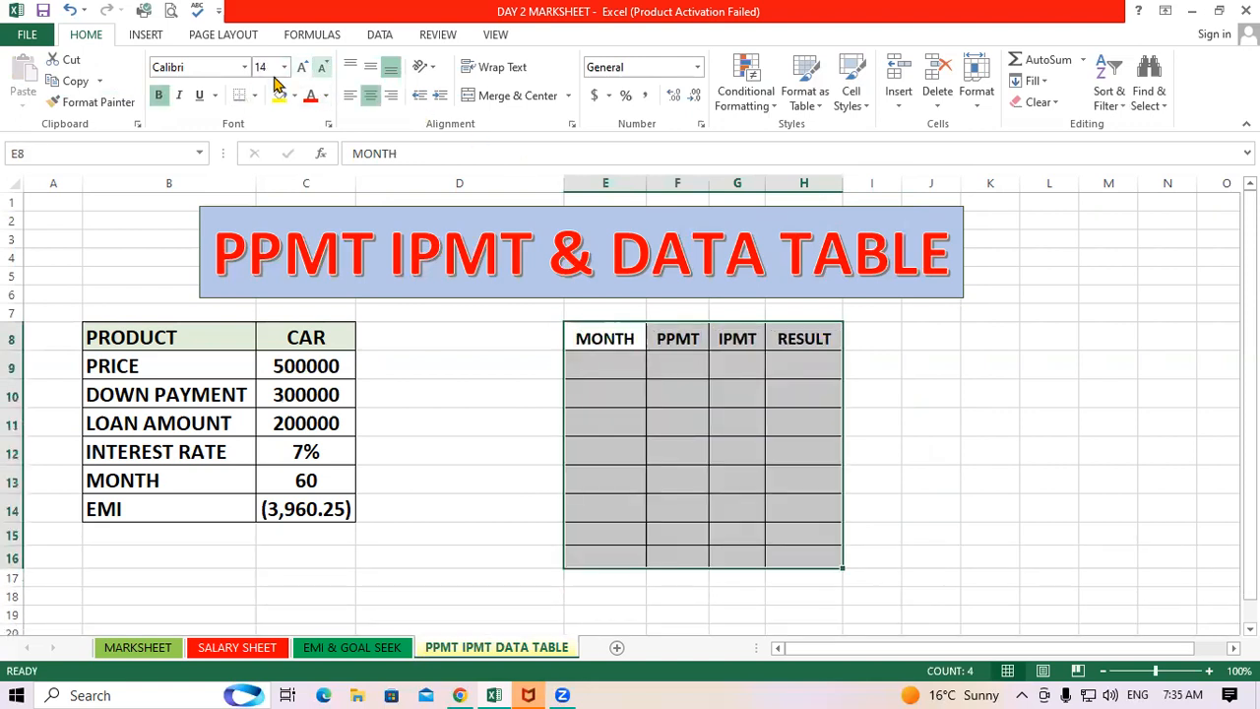
left_click(988, 422)
Increase the font size of the header row E8:H8 by two steps
left_click_drag(606, 338, 804, 339)
left_click(302, 67)
left_click(302, 67)
left_click(1034, 444)
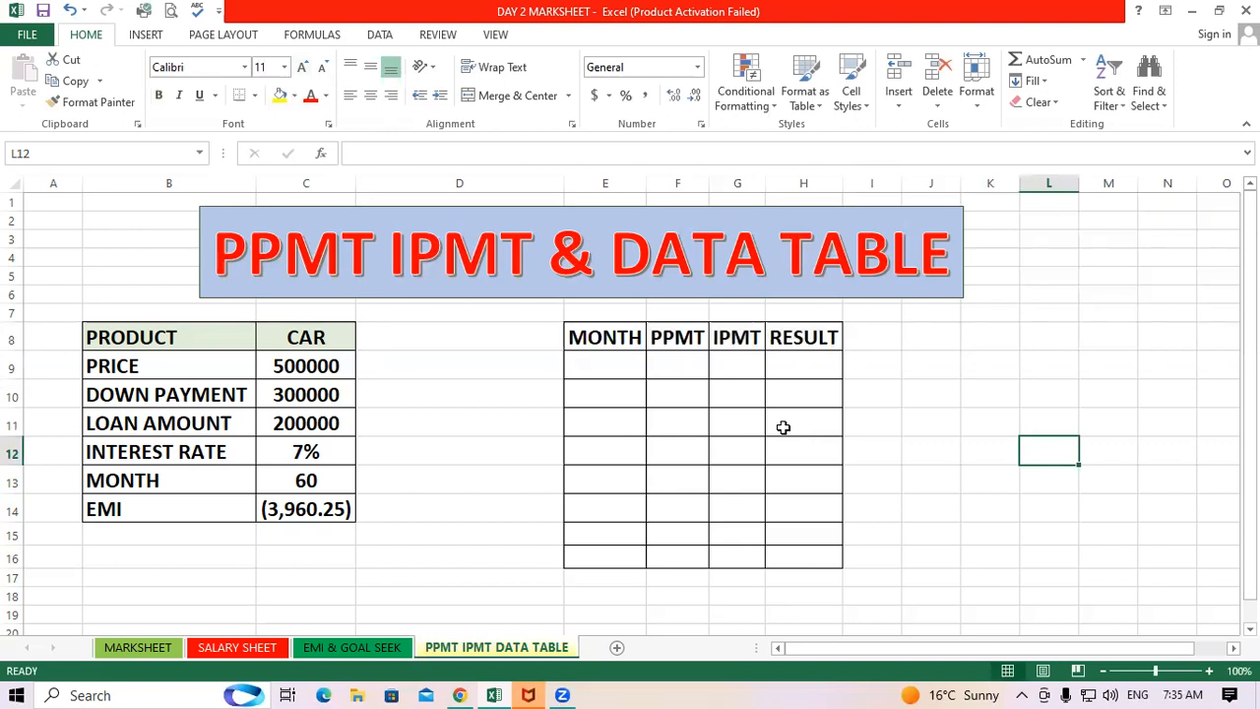
Enter 1 and 2 under MONTH and fill the month series down to 10 in E18
left_click(589, 368)
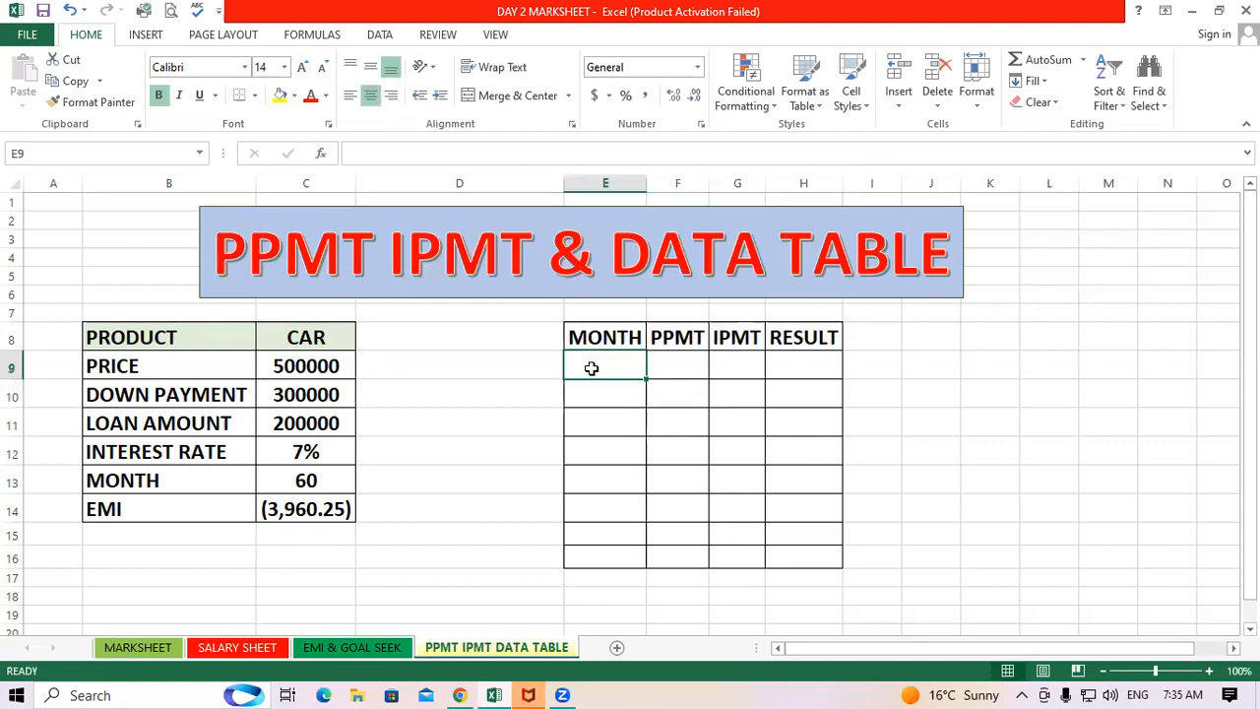
type("1")
key("Return")
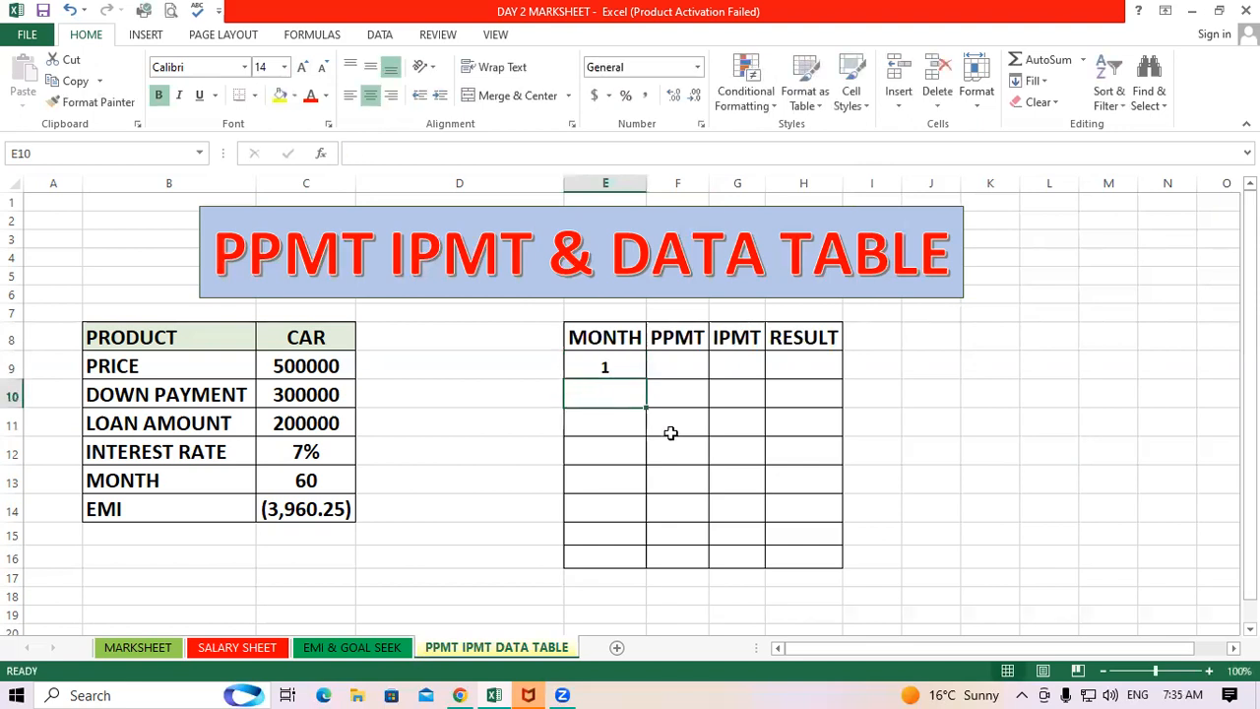
type("2")
left_click(650, 416)
left_click_drag(621, 370, 646, 604)
Apply all borders to the table range E8:H18
left_click(782, 585)
left_click_drag(601, 346, 814, 601)
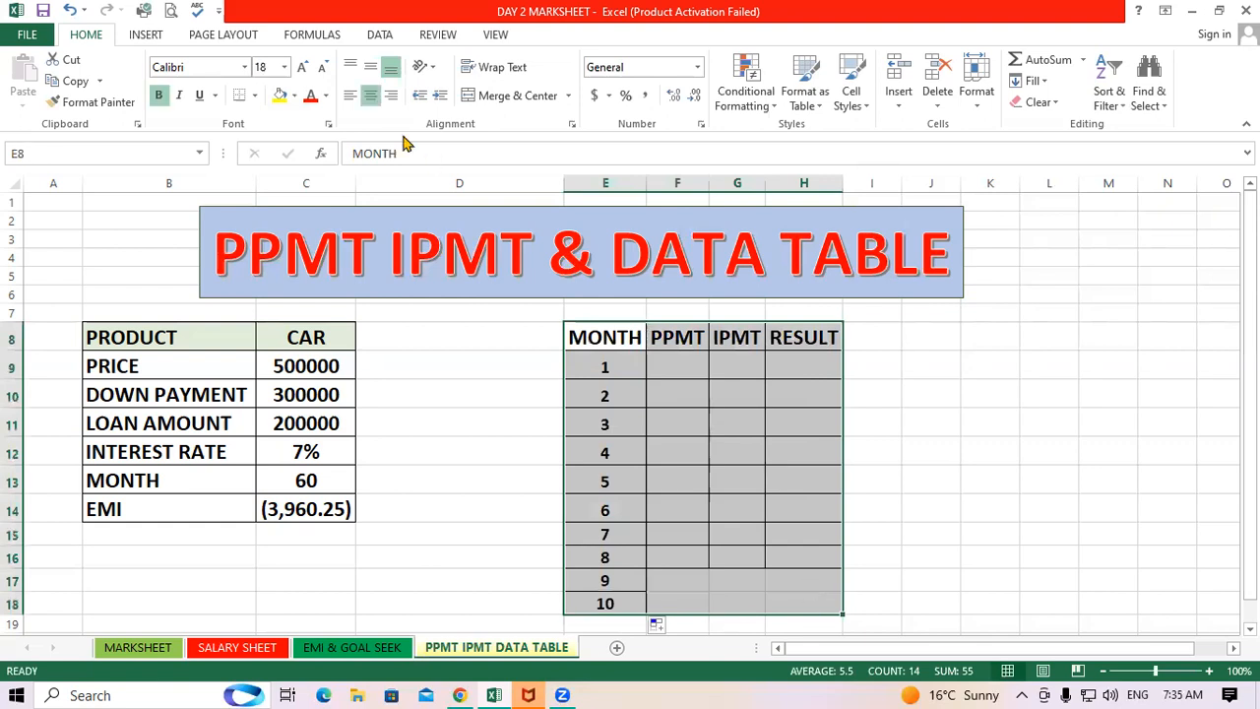
left_click(258, 95)
left_click(281, 253)
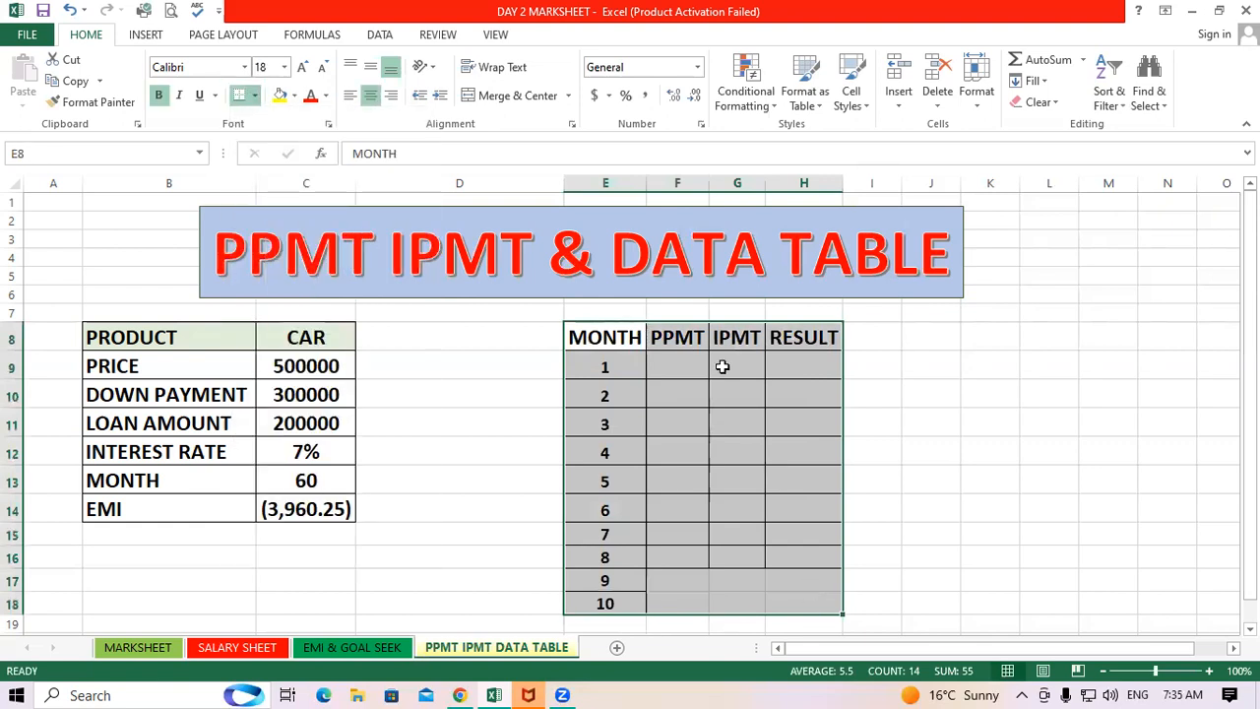
left_click(962, 375)
Copy the MONTH header's formatting onto the rows E9:H18 with Format Painter
left_click(623, 339)
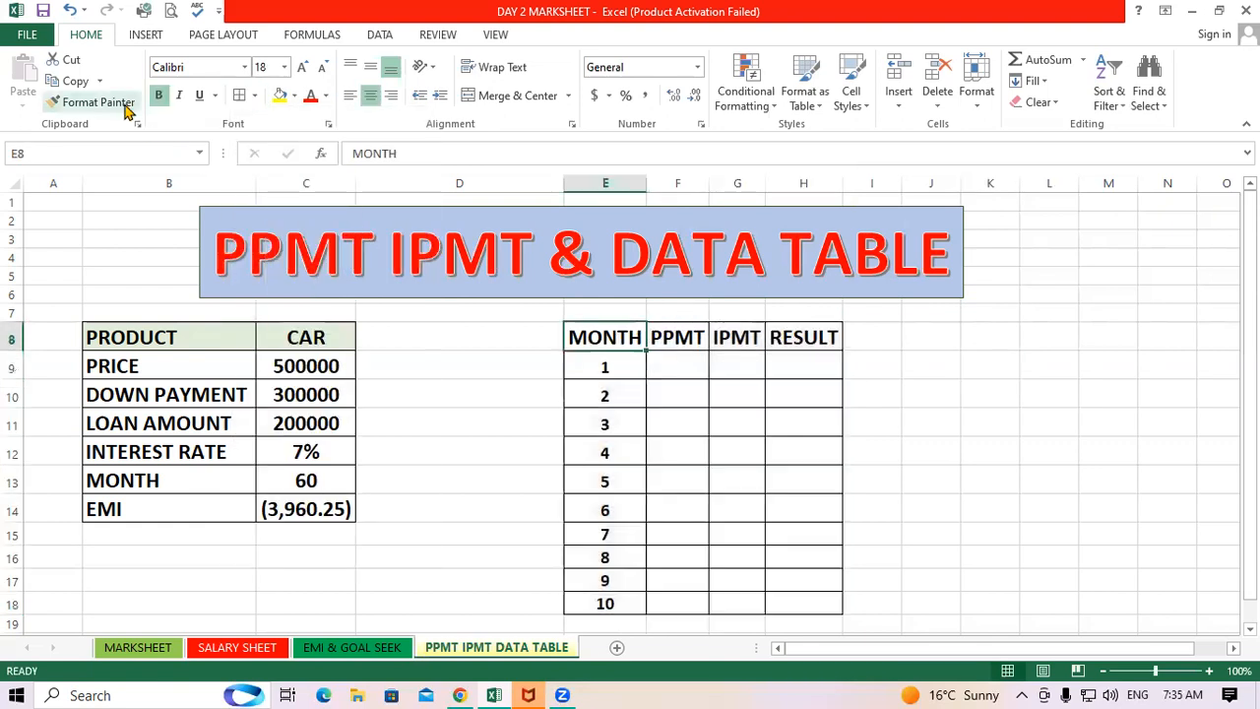
left_click_drag(569, 369, 836, 595)
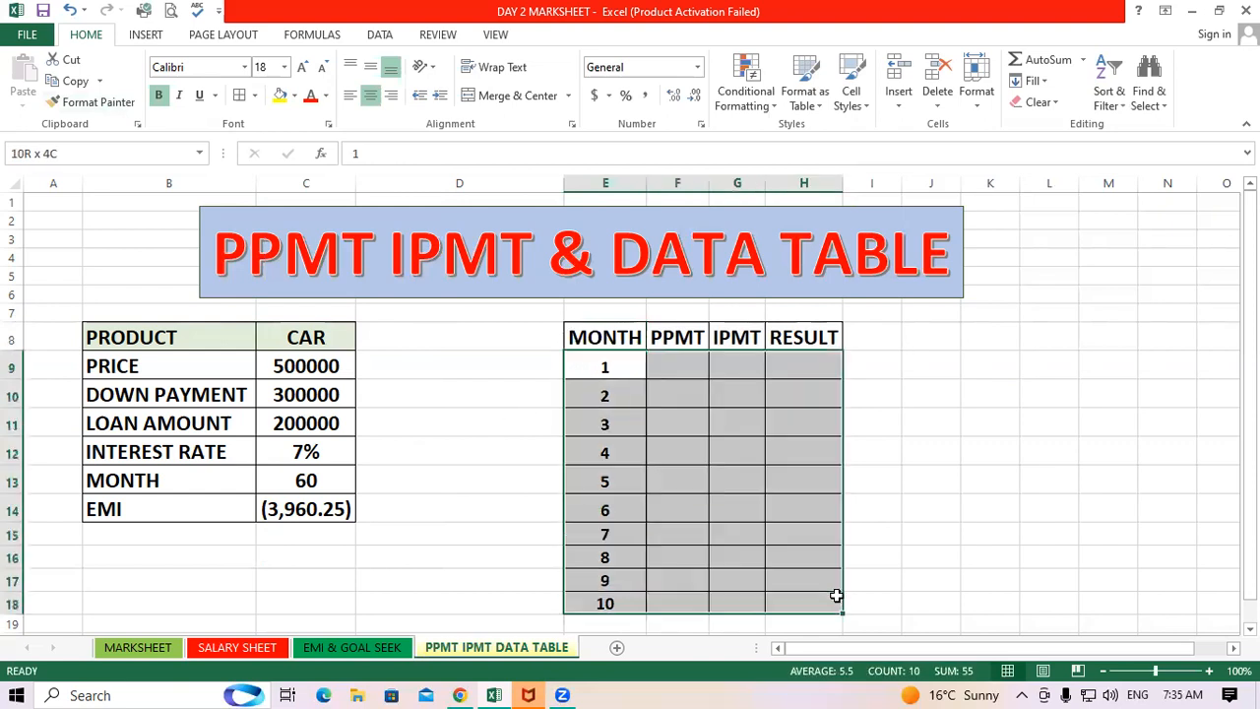
left_click(603, 337)
left_click(124, 106)
left_click_drag(582, 373, 827, 603)
left_click(931, 484)
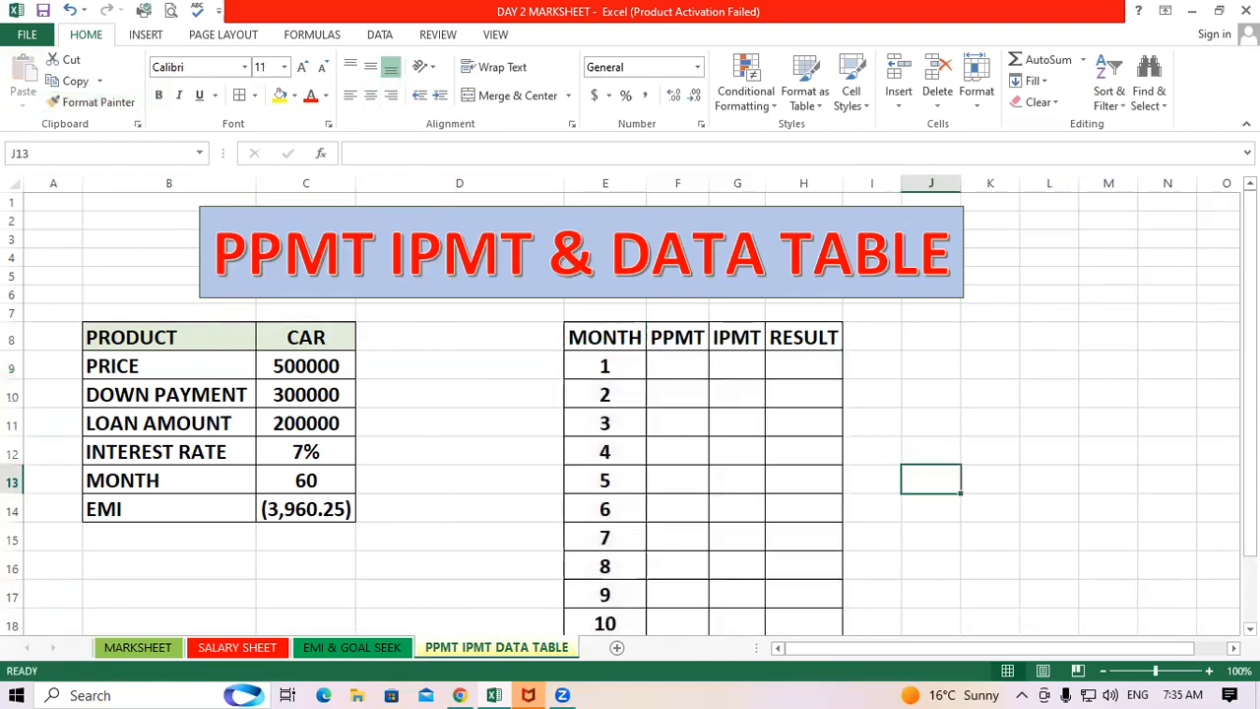
scroll(880, 515, "down", 1)
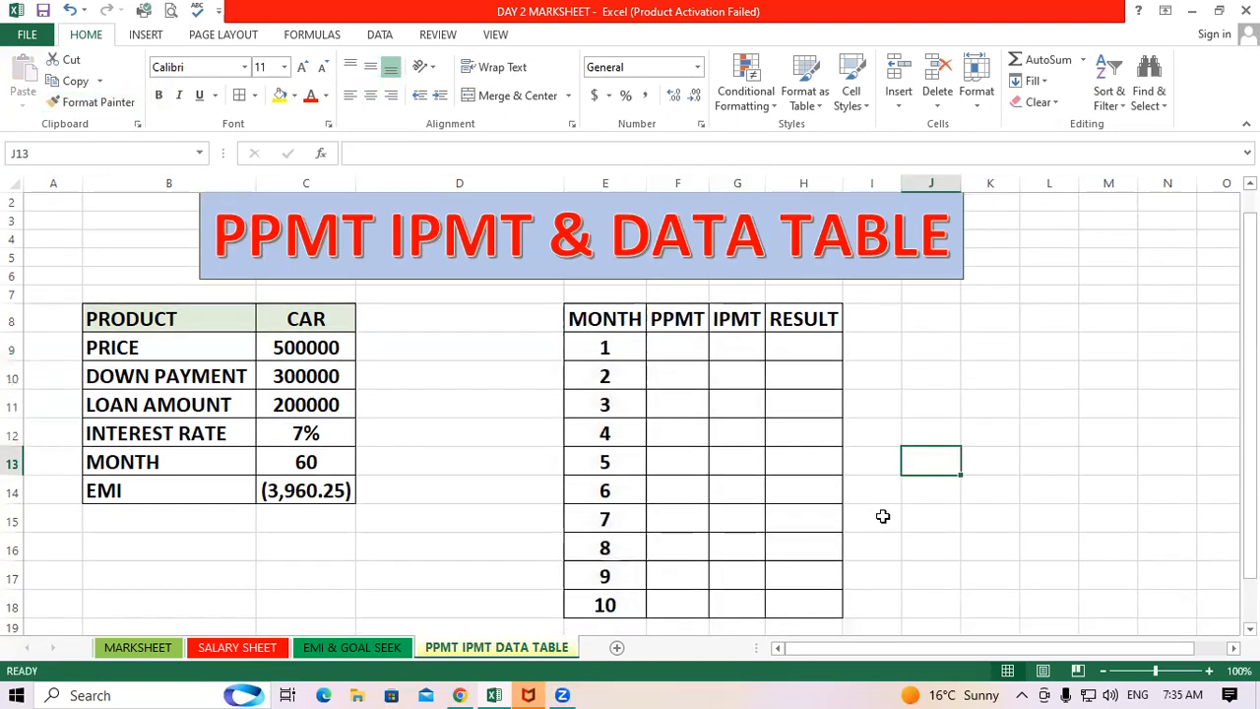
left_click(678, 372)
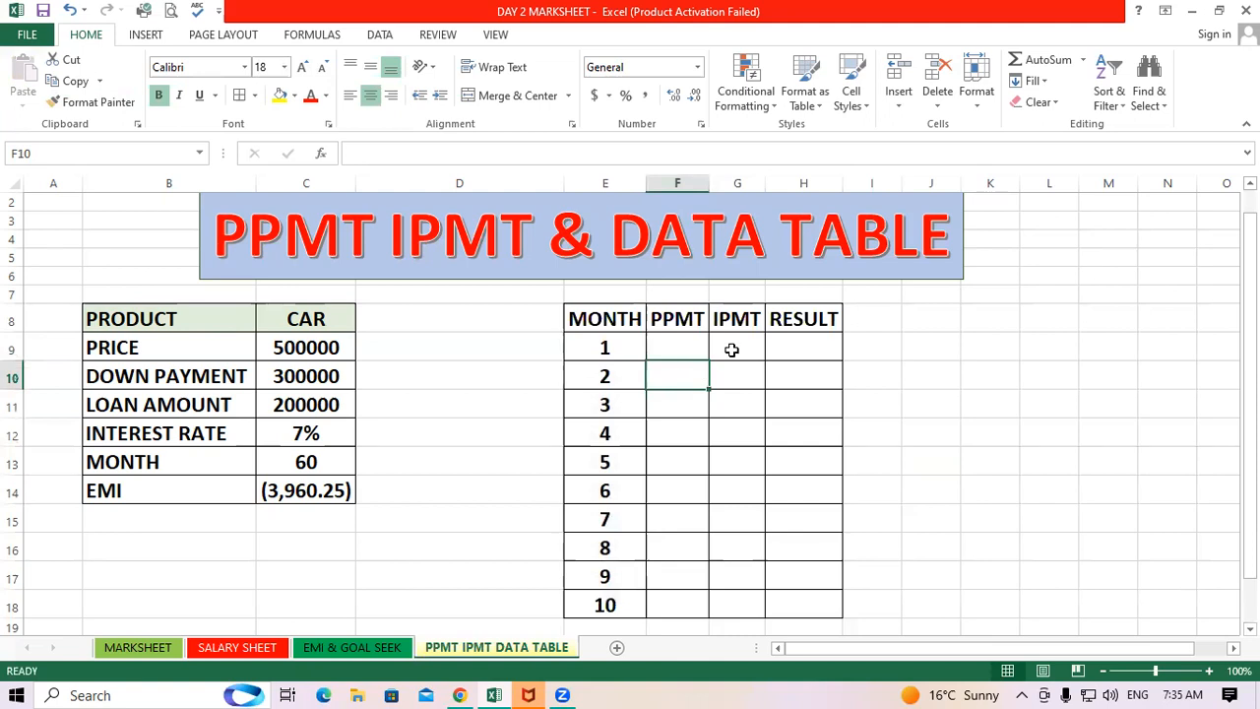
left_click(658, 404)
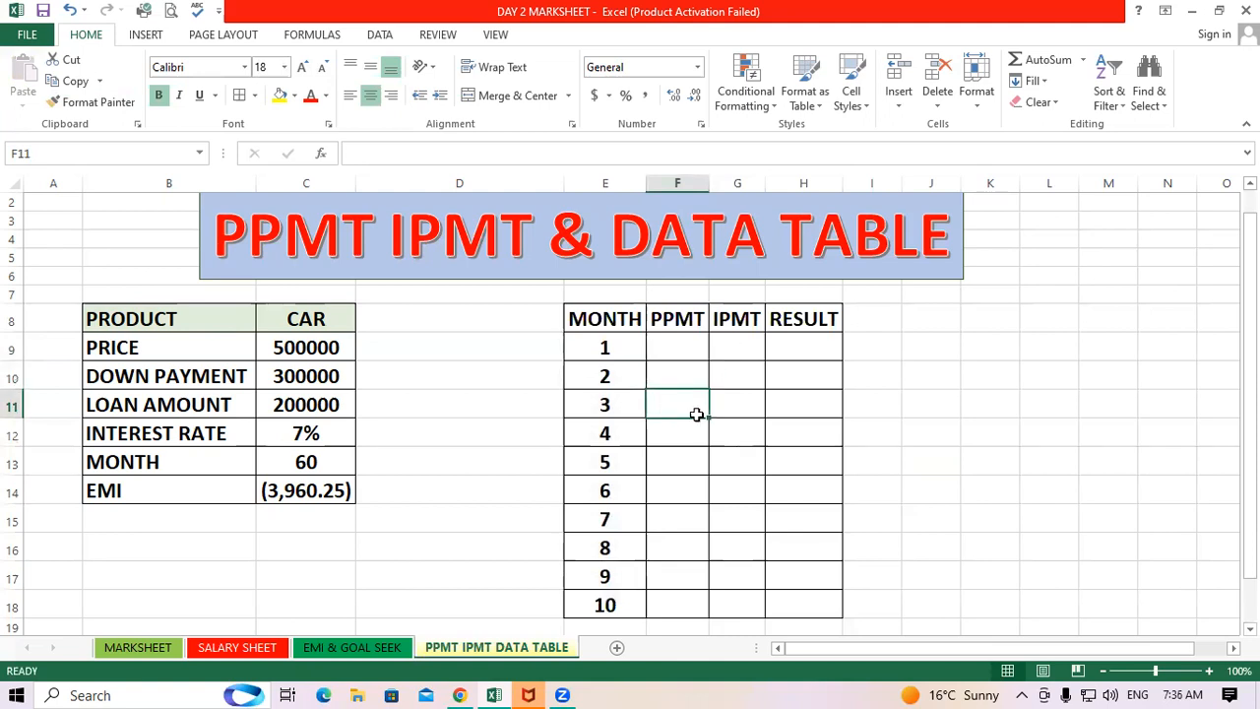
left_click(781, 423)
left_click_drag(622, 346, 639, 606)
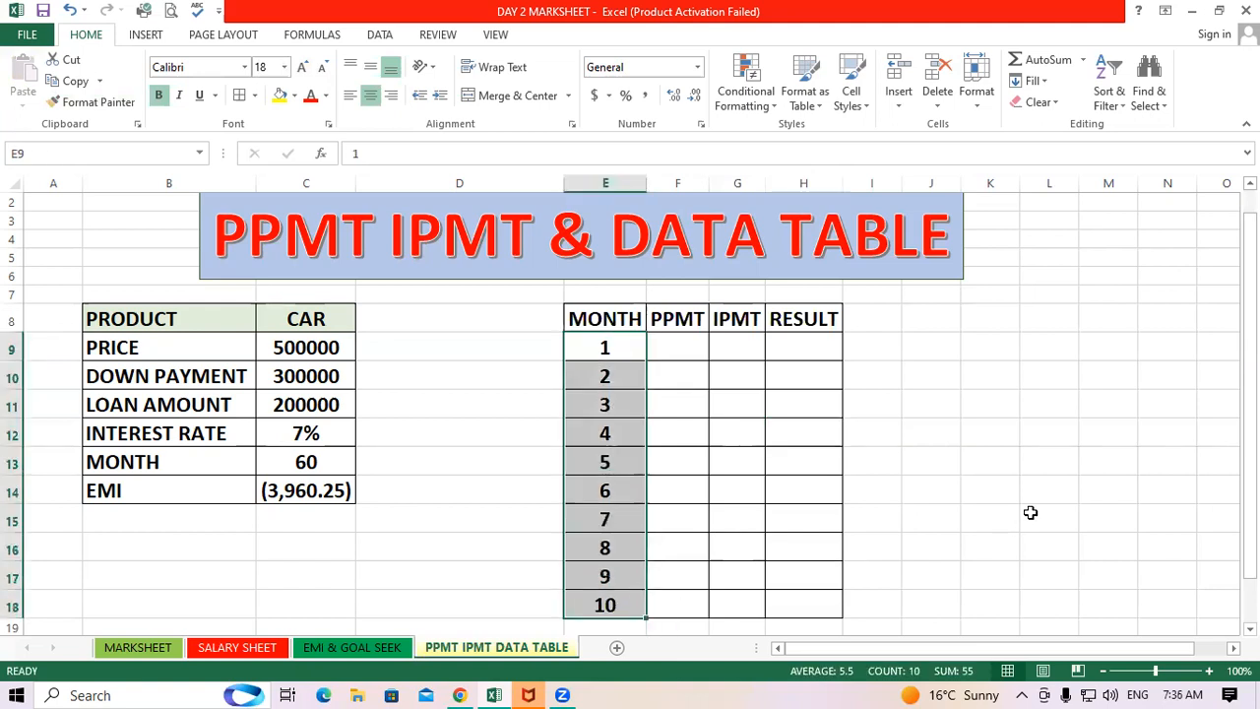
left_click(1127, 460)
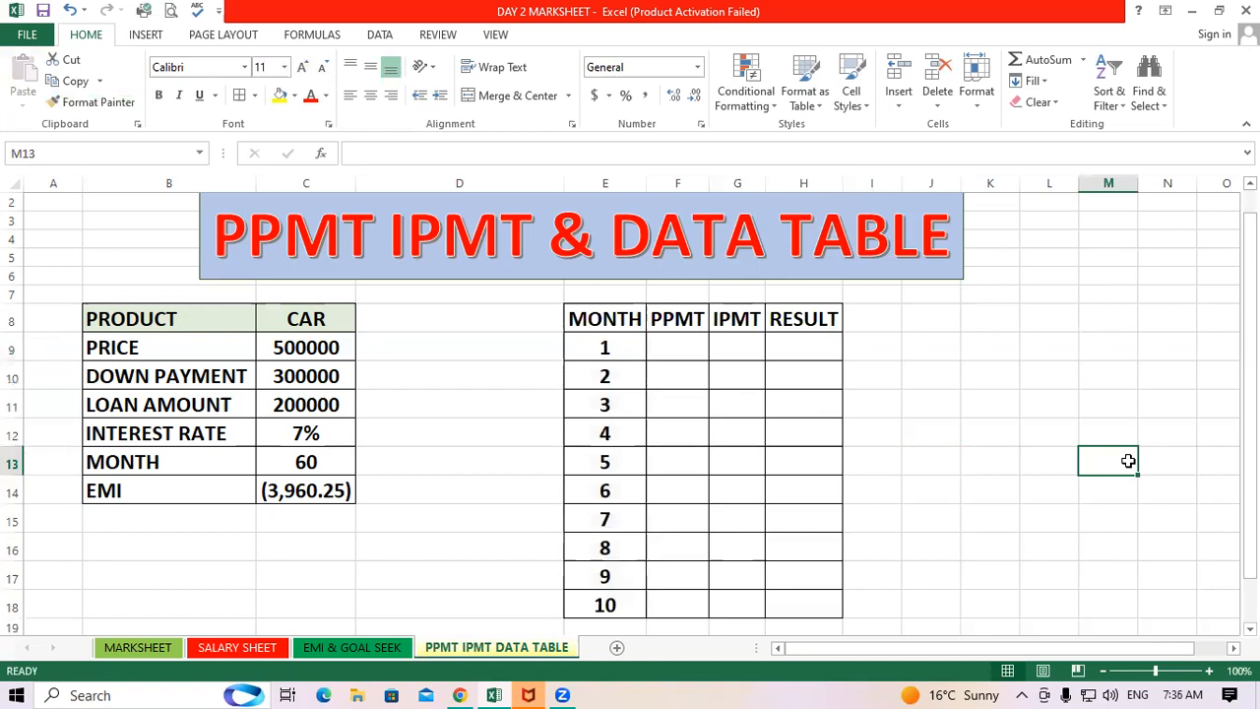
left_click(678, 350)
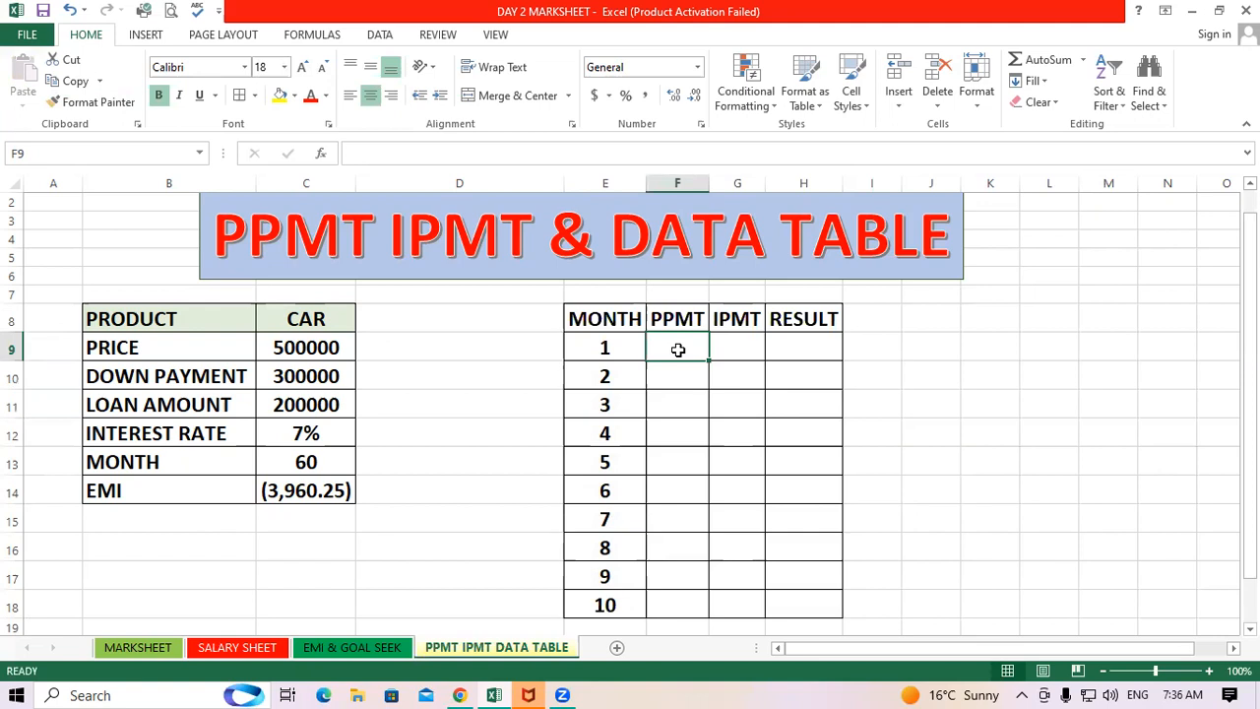
double_click(678, 349)
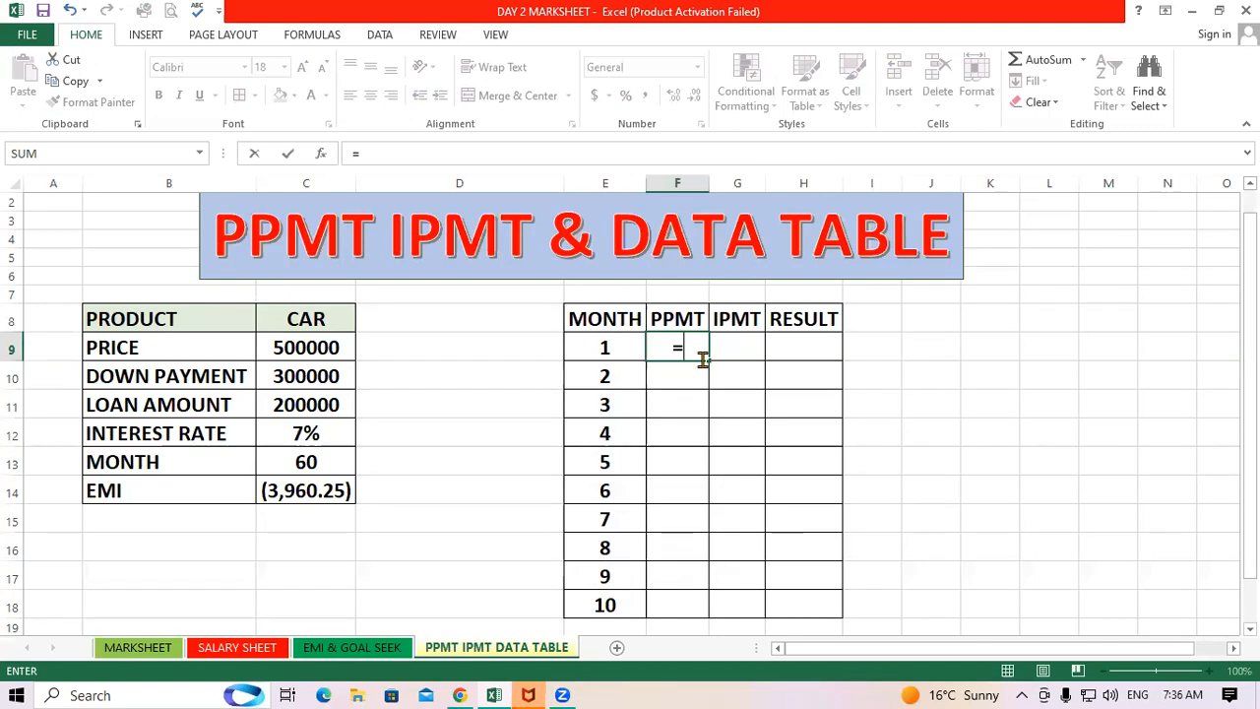
type("PPMT(")
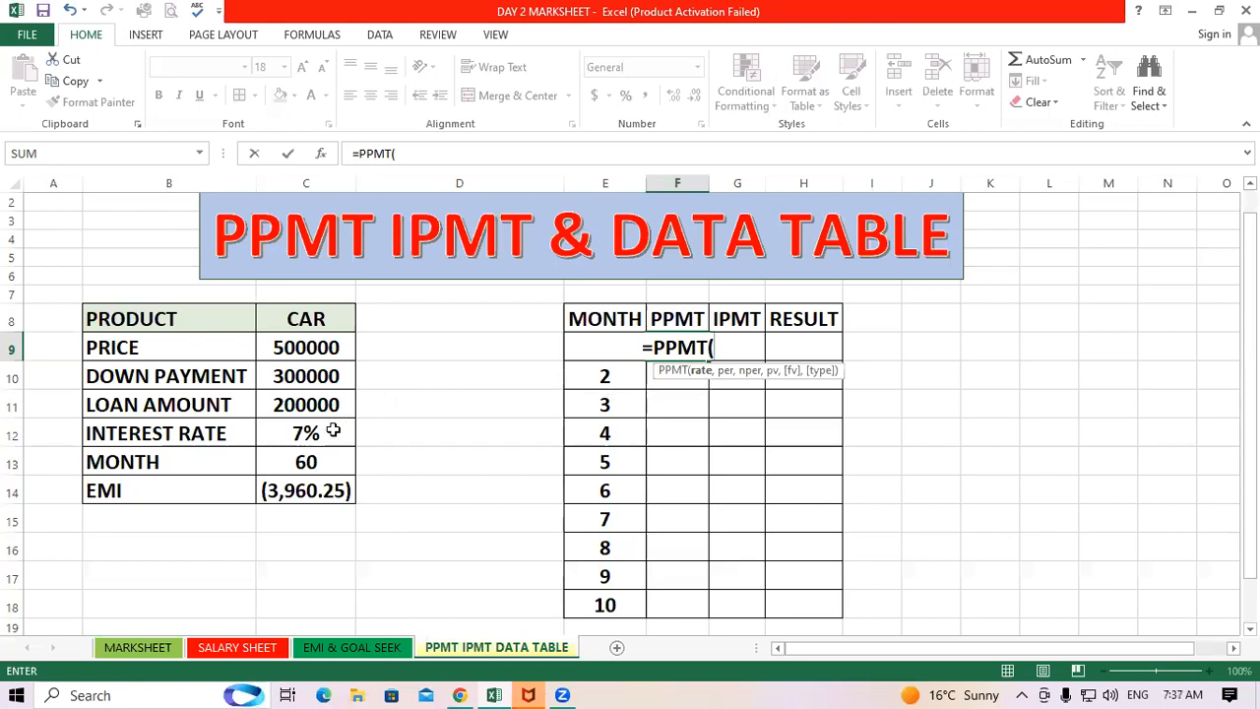
key("BackSpace")
key("Escape")
left_click(742, 479)
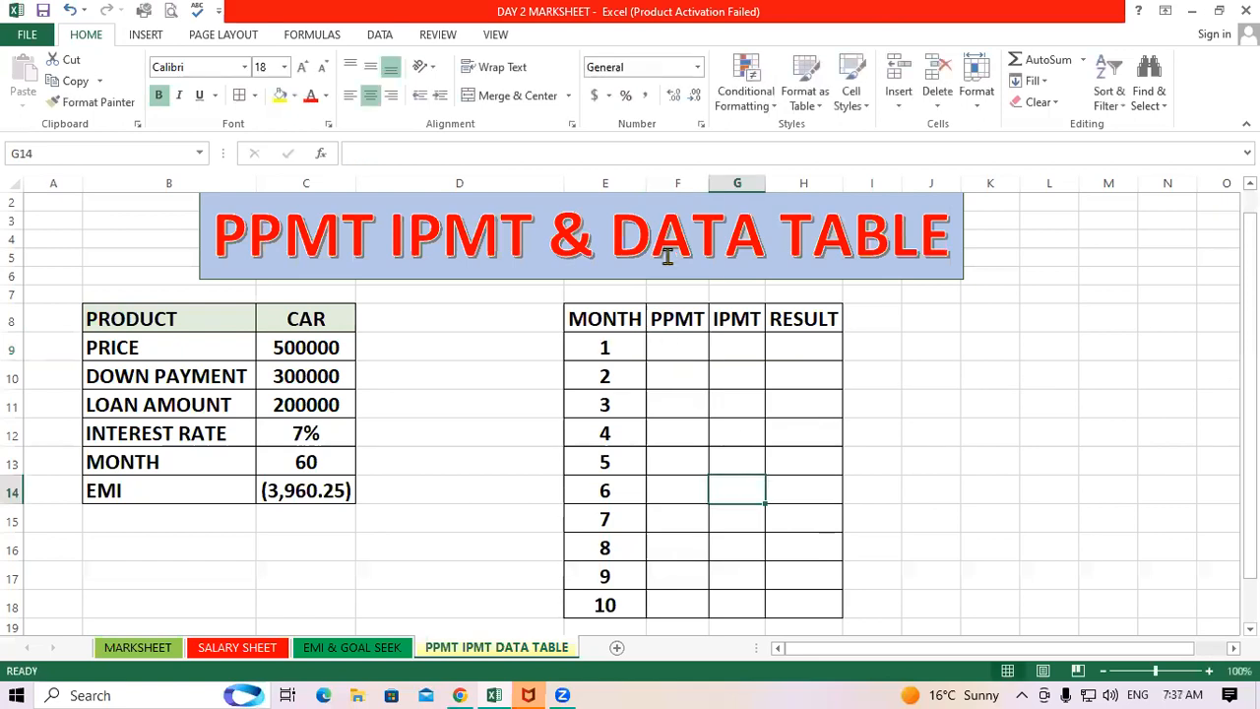
Widen column F so the PPMT column is broader
left_click_drag(648, 180, 692, 214)
left_click(771, 399)
left_click(731, 351)
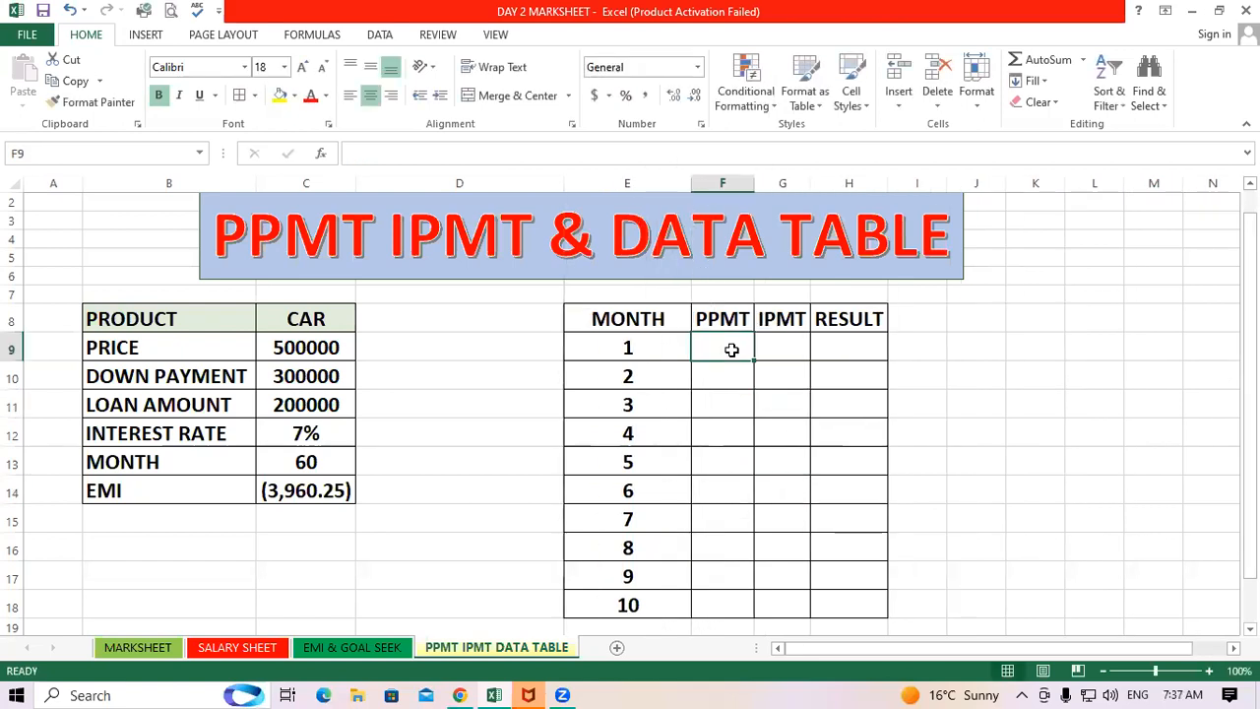
Enter =PPMT($C$12/12,E9,$C$13,$C$11,1) in F9 for the first month's principal payment
type("=")
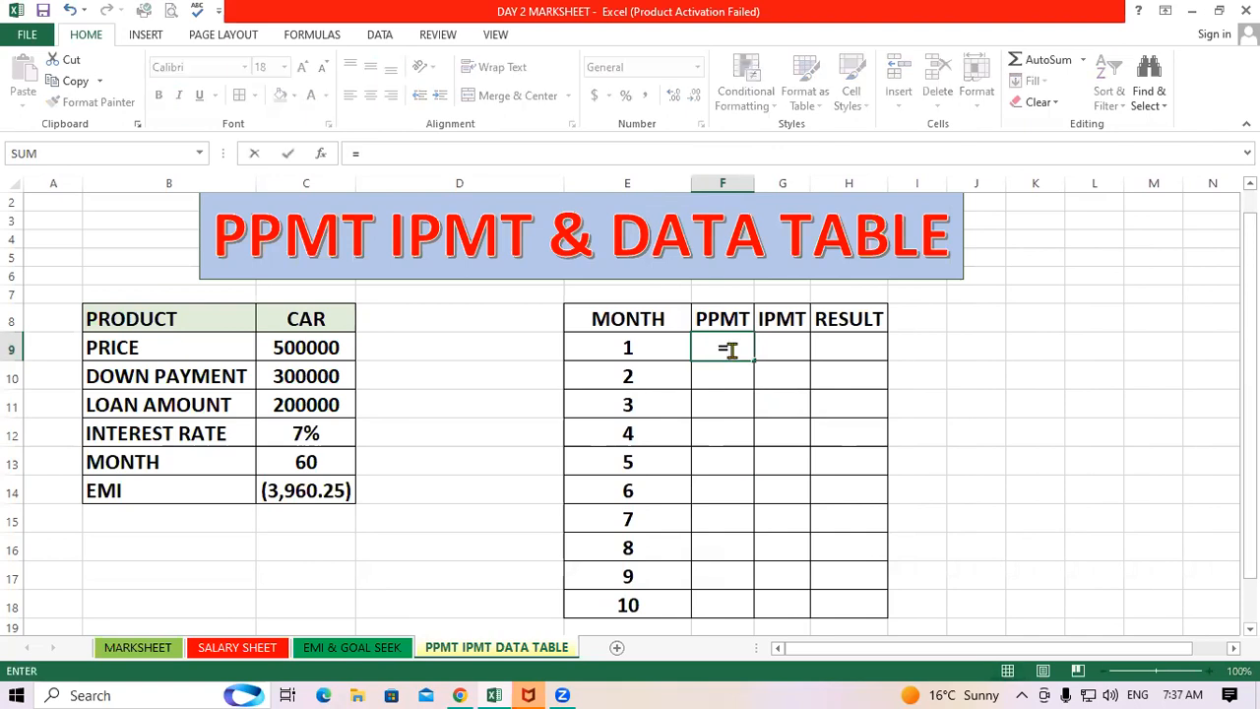
type("PPMT(")
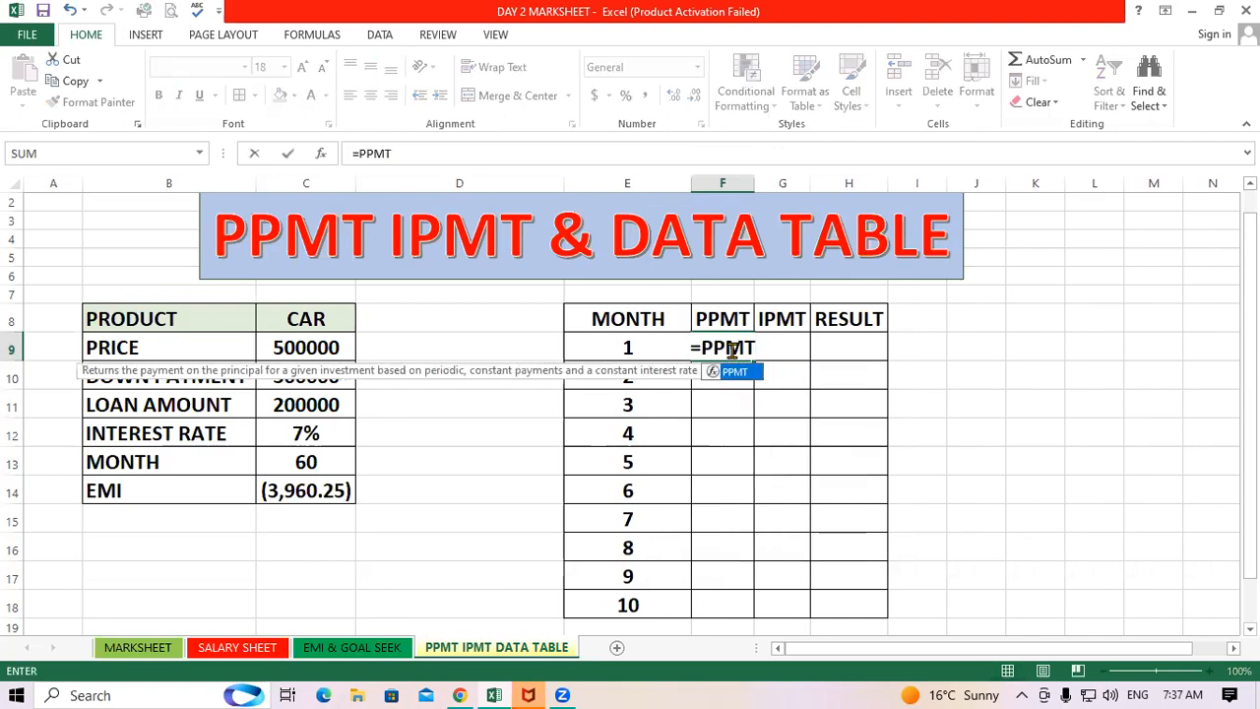
left_click(308, 434)
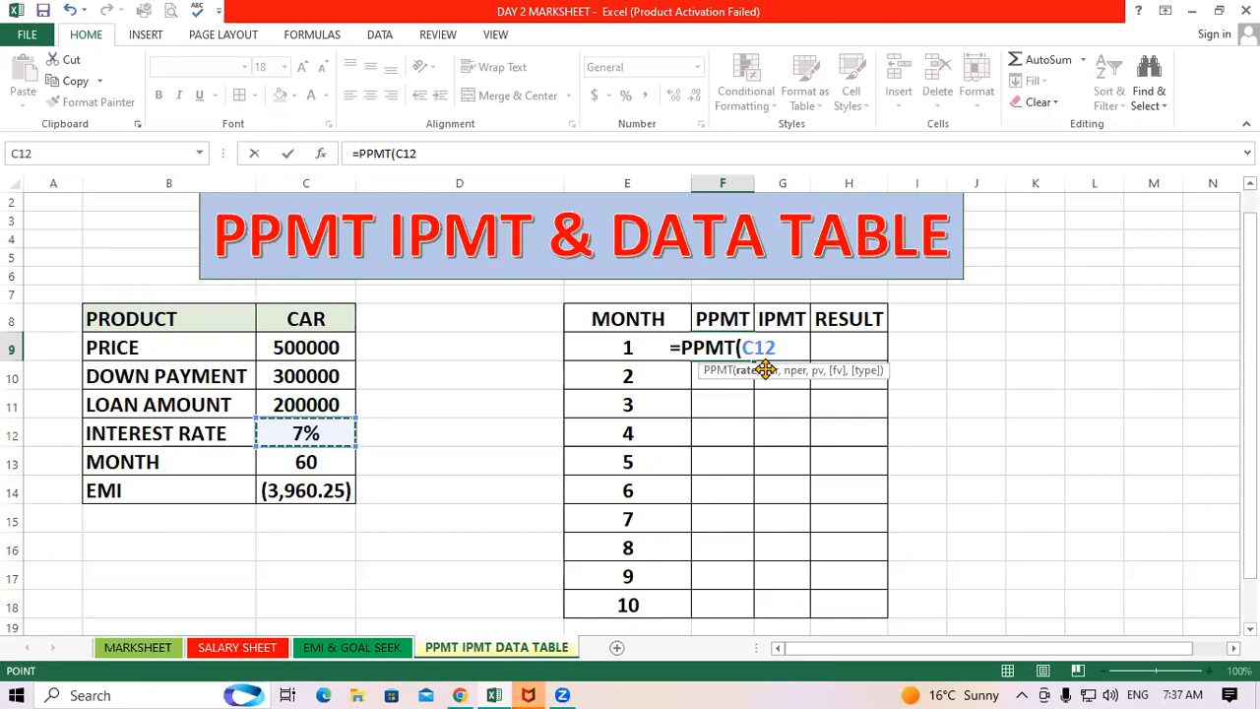
key("F4")
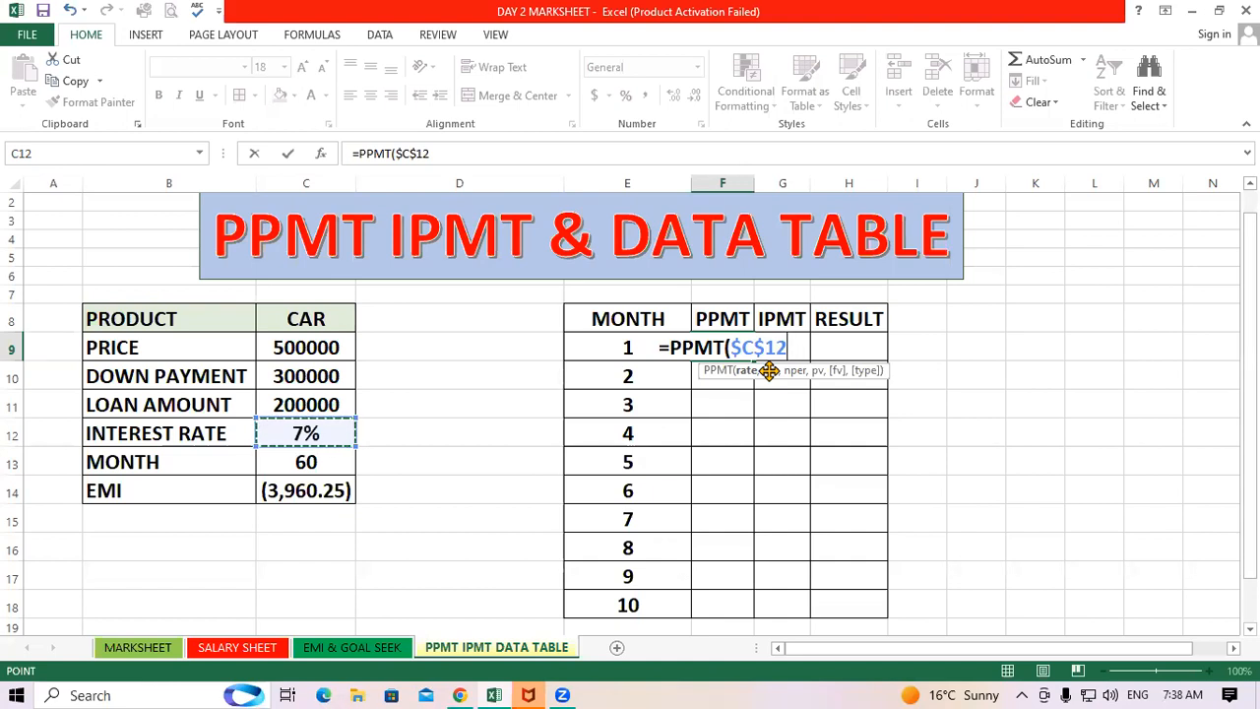
type(",")
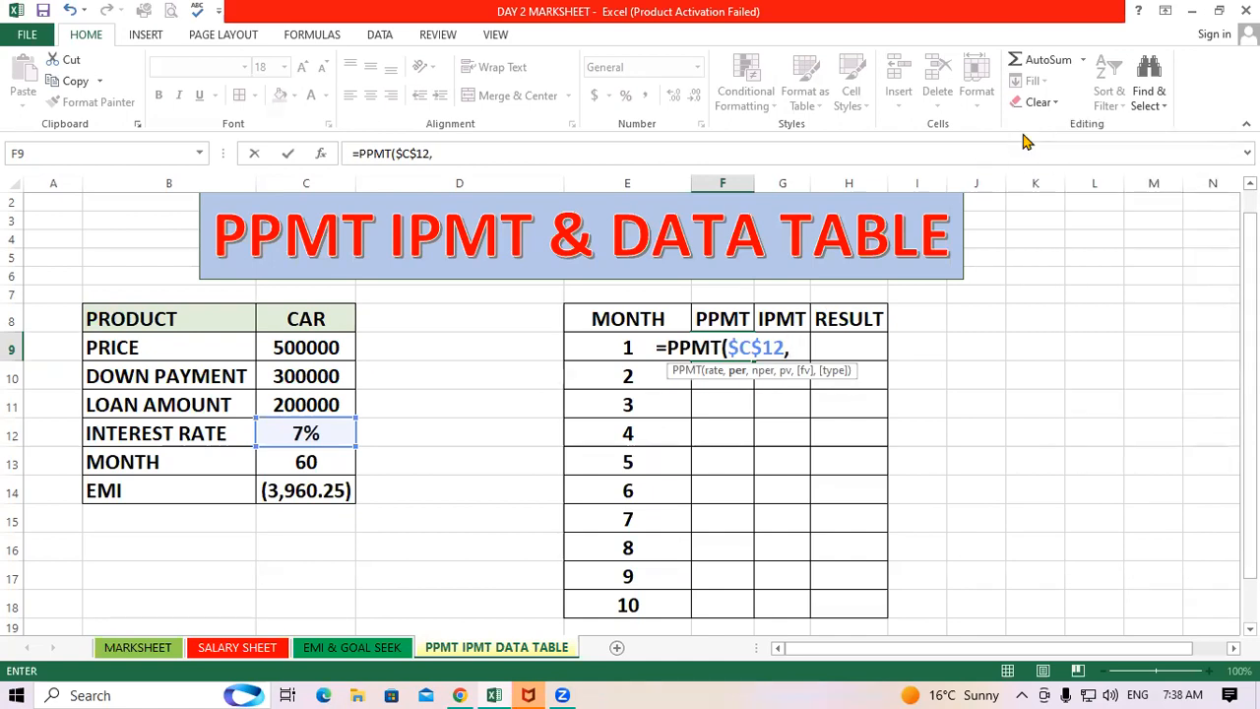
key("BackSpace")
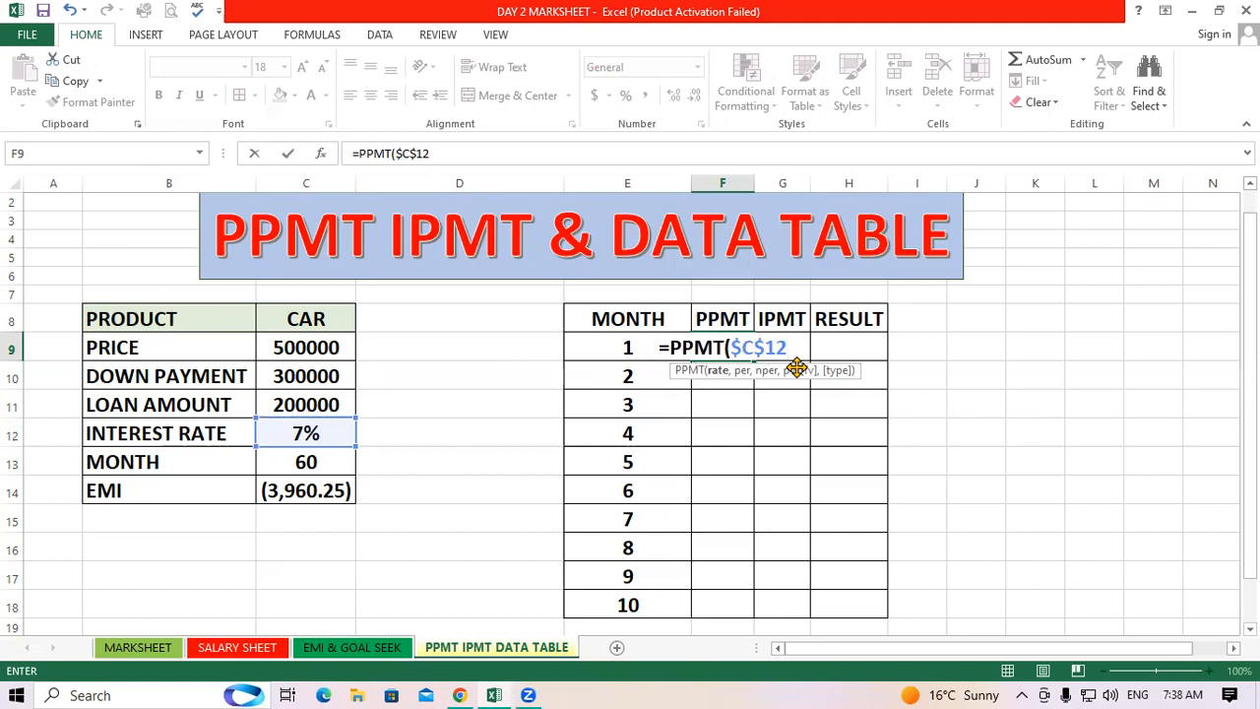
type("/12")
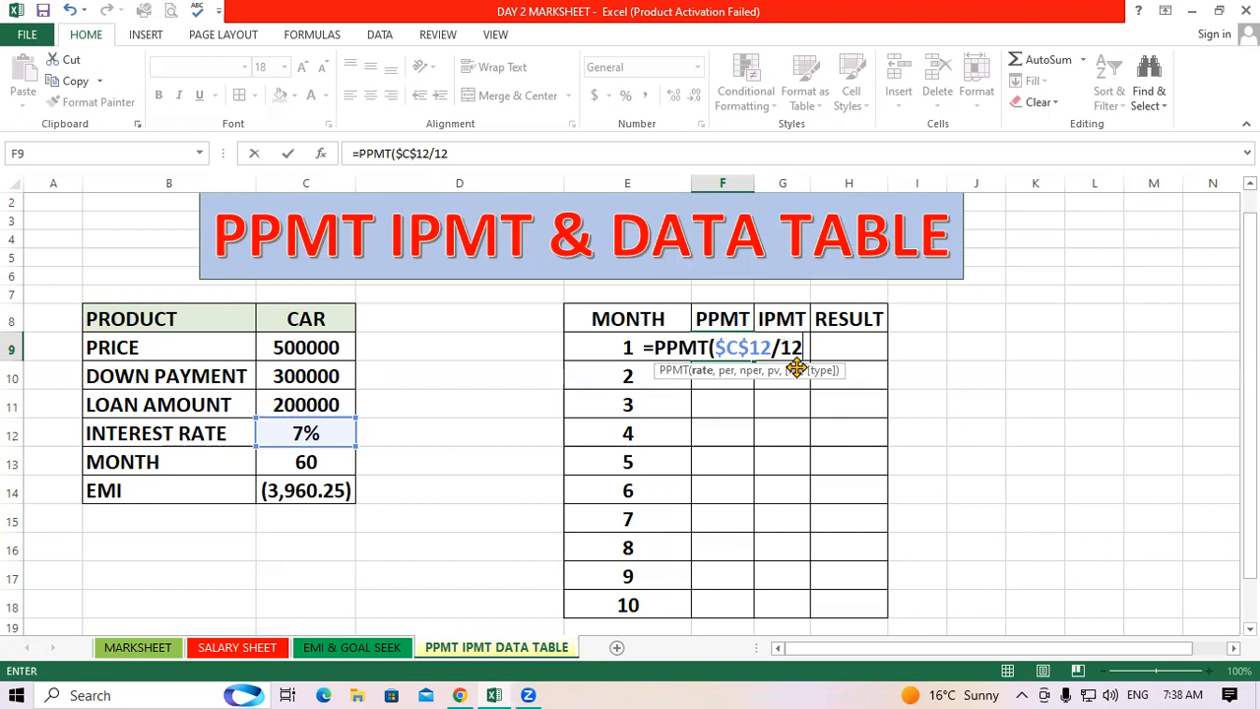
type(",")
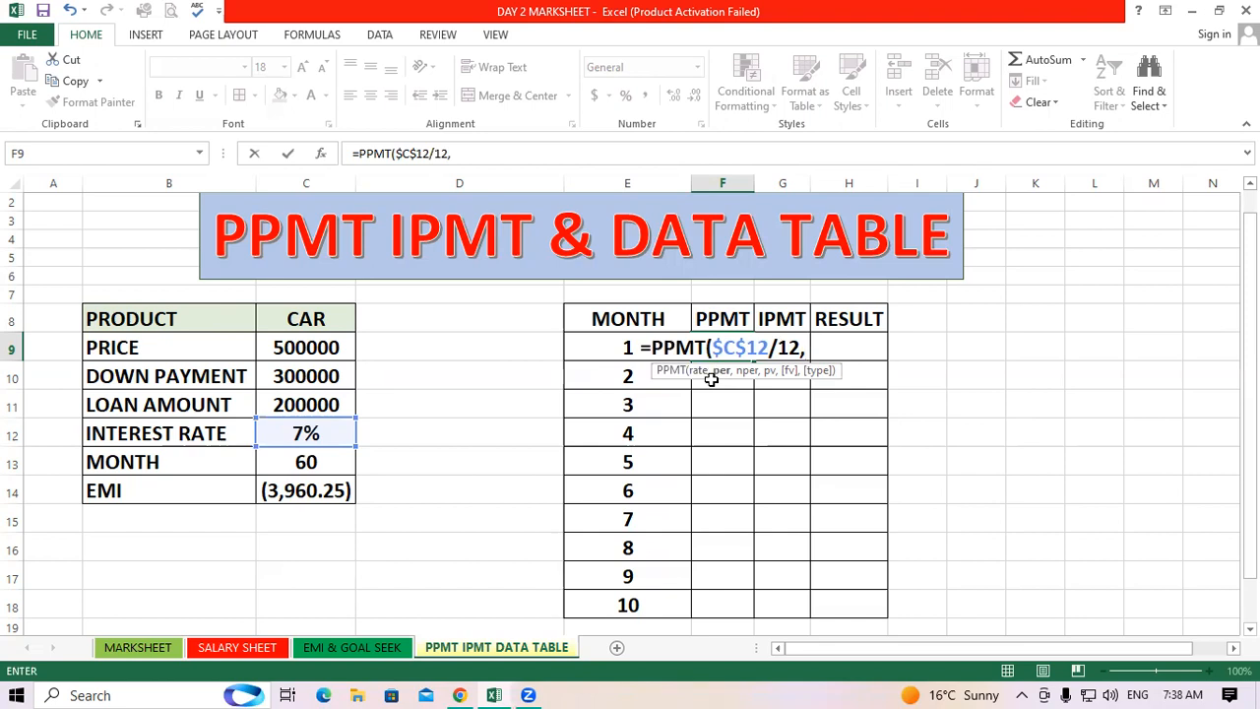
left_click(602, 349)
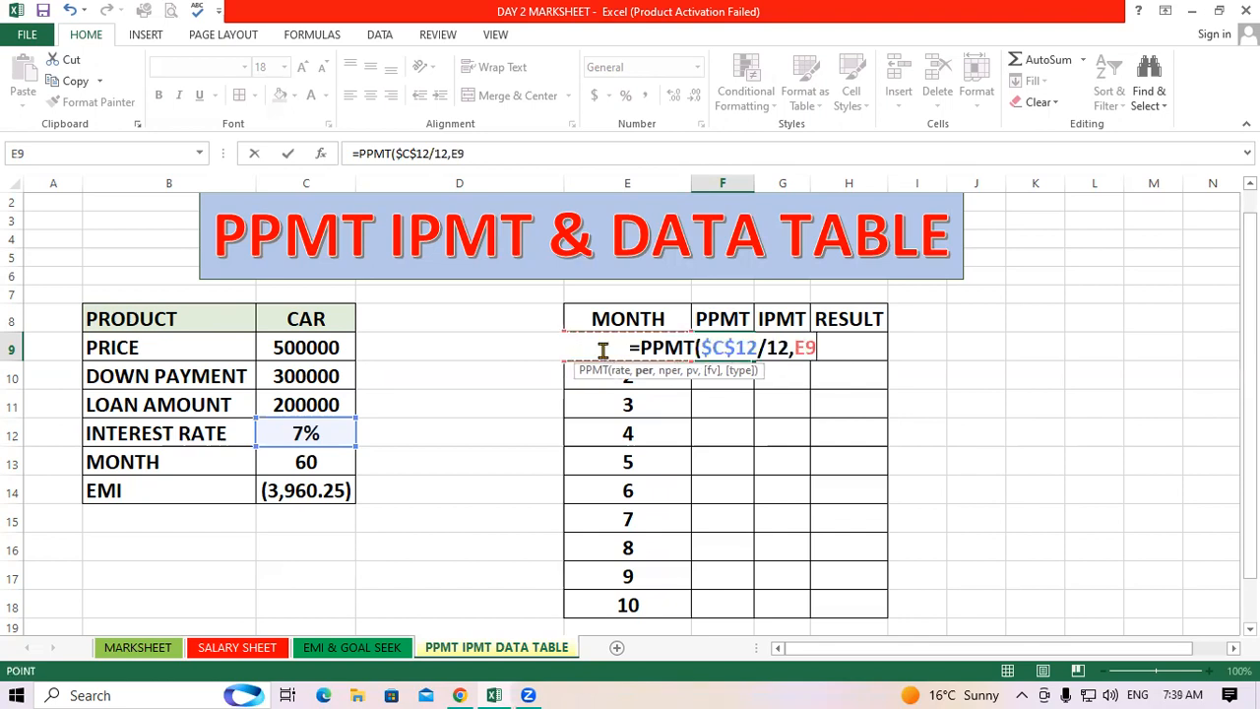
type(",")
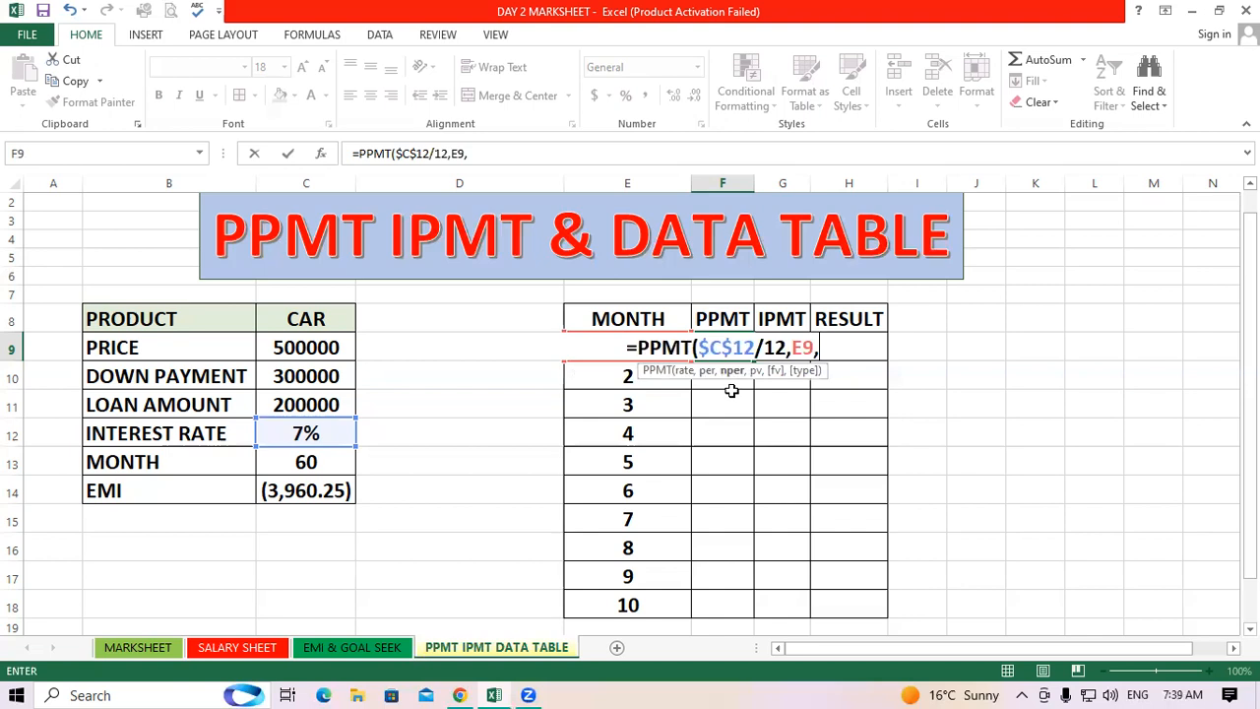
left_click(279, 462)
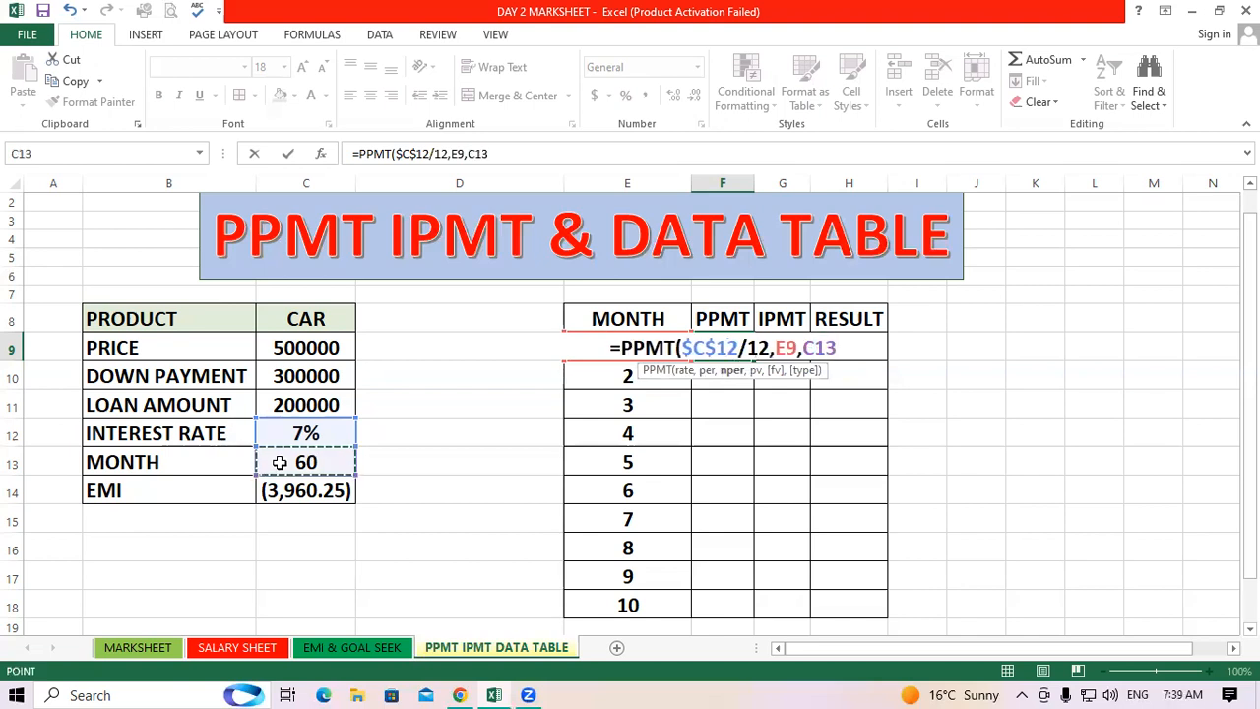
key("F4")
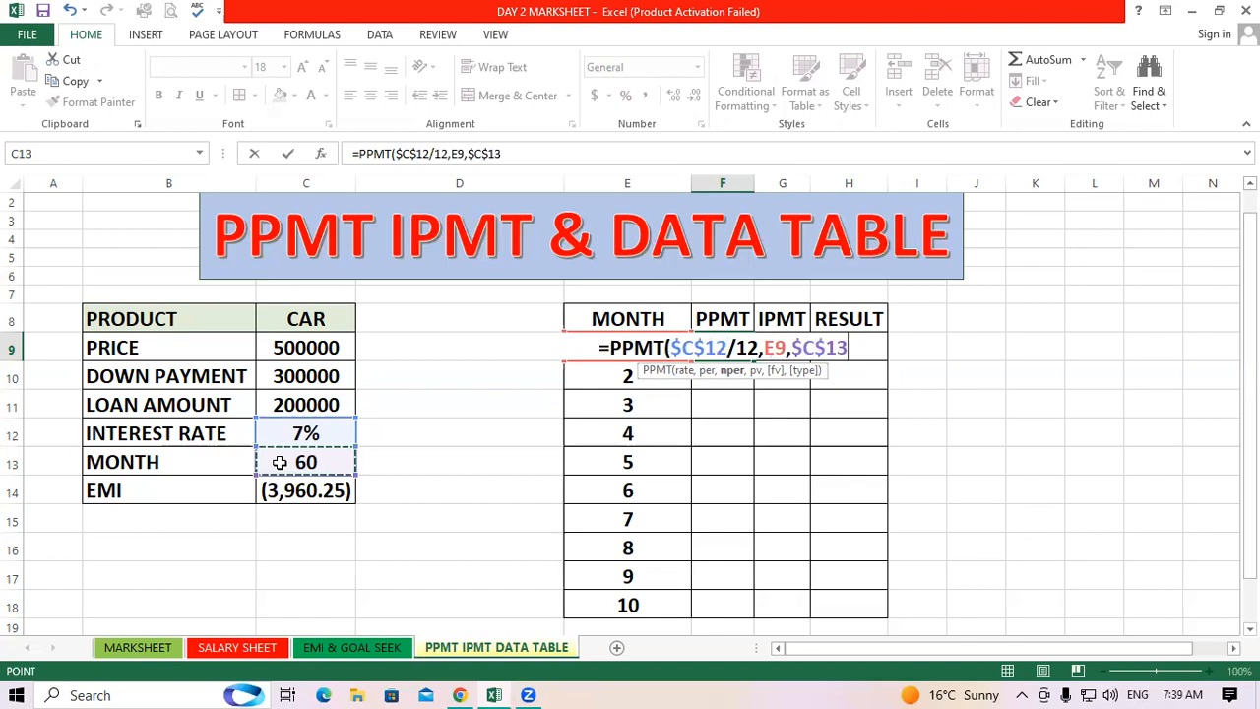
type(",")
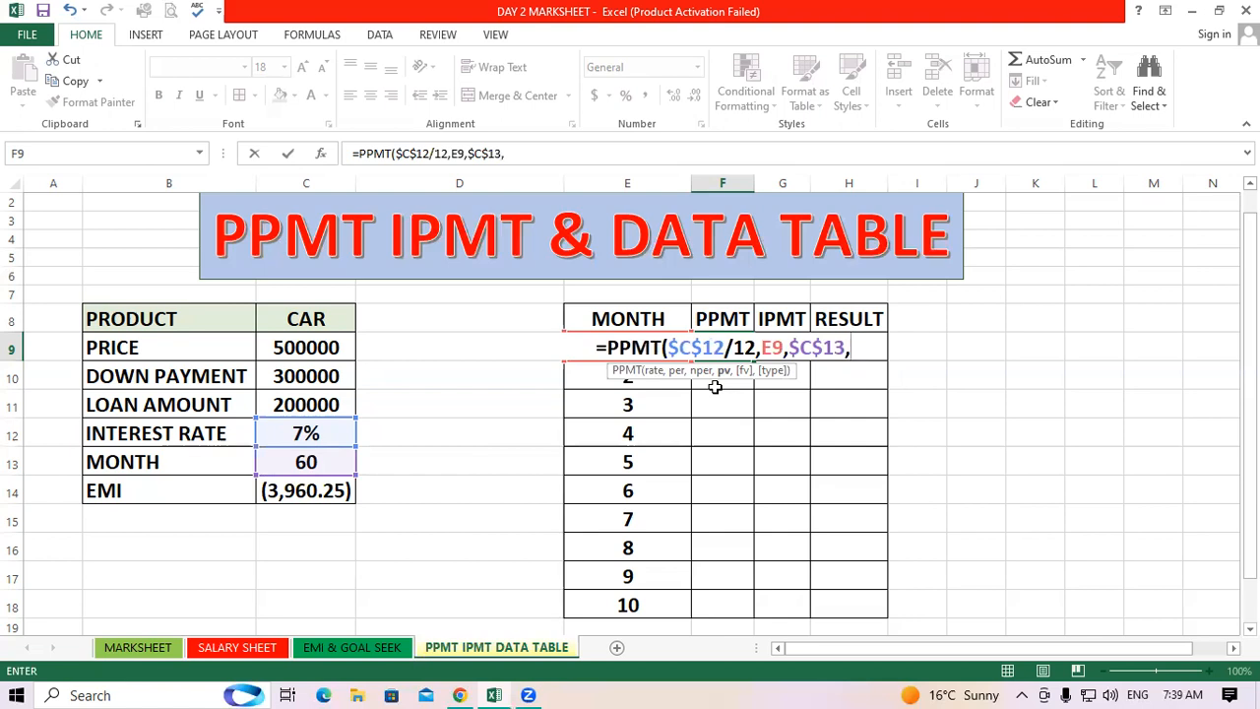
left_click(310, 399)
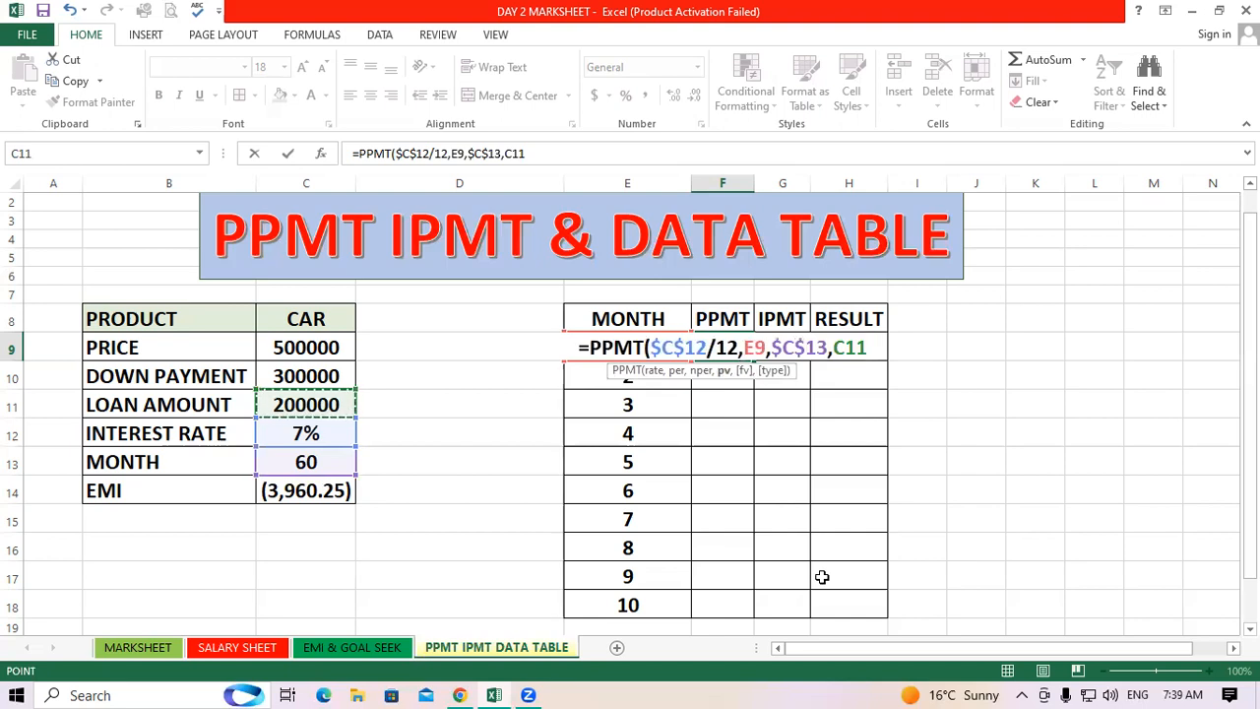
key("F4")
type(",1")
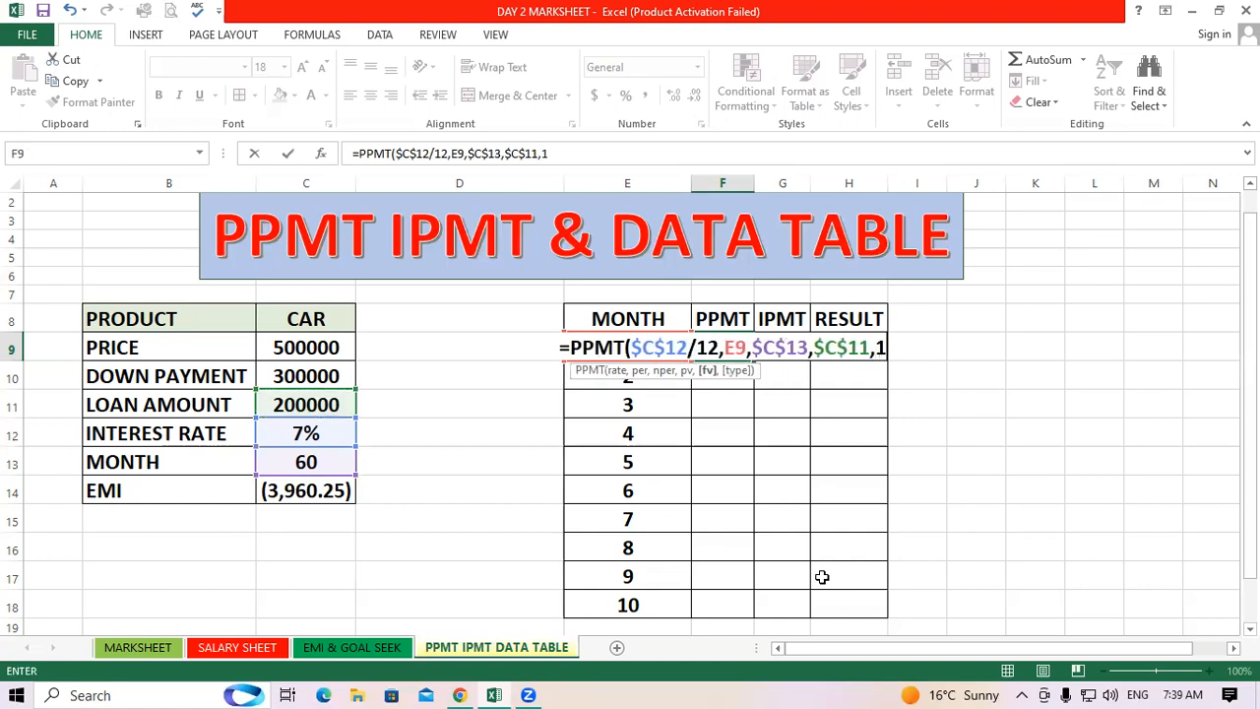
type(")")
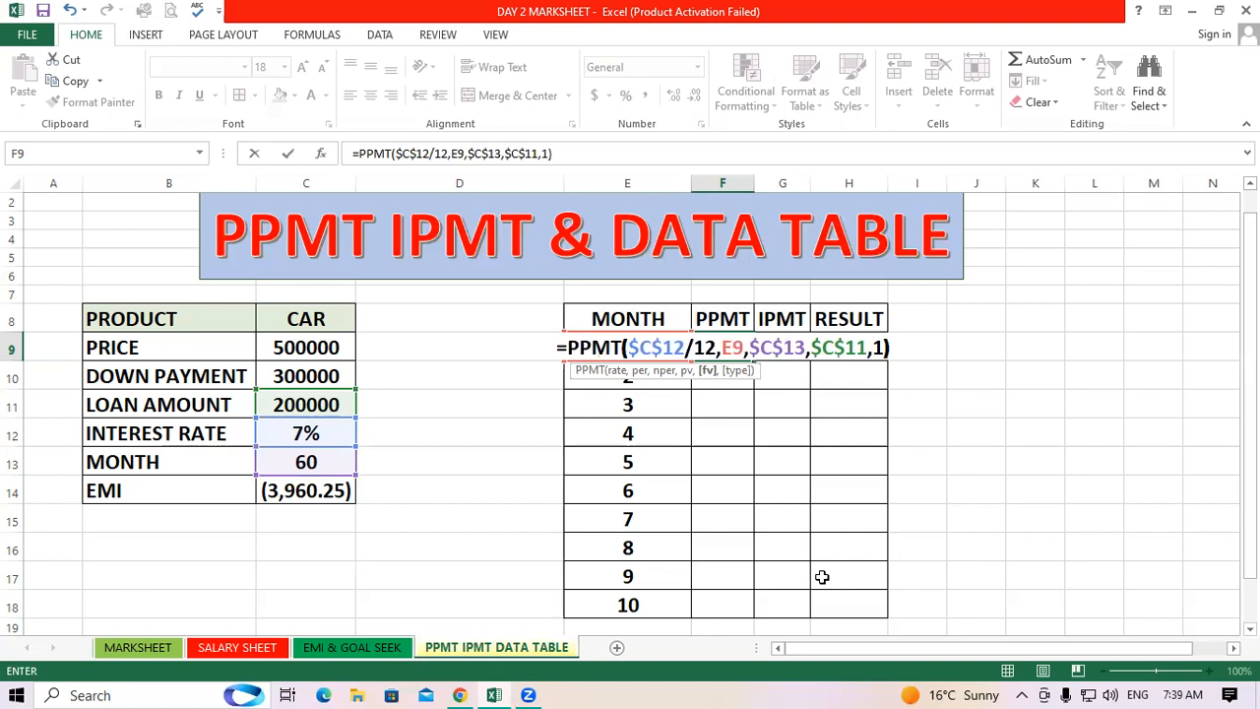
key("Return")
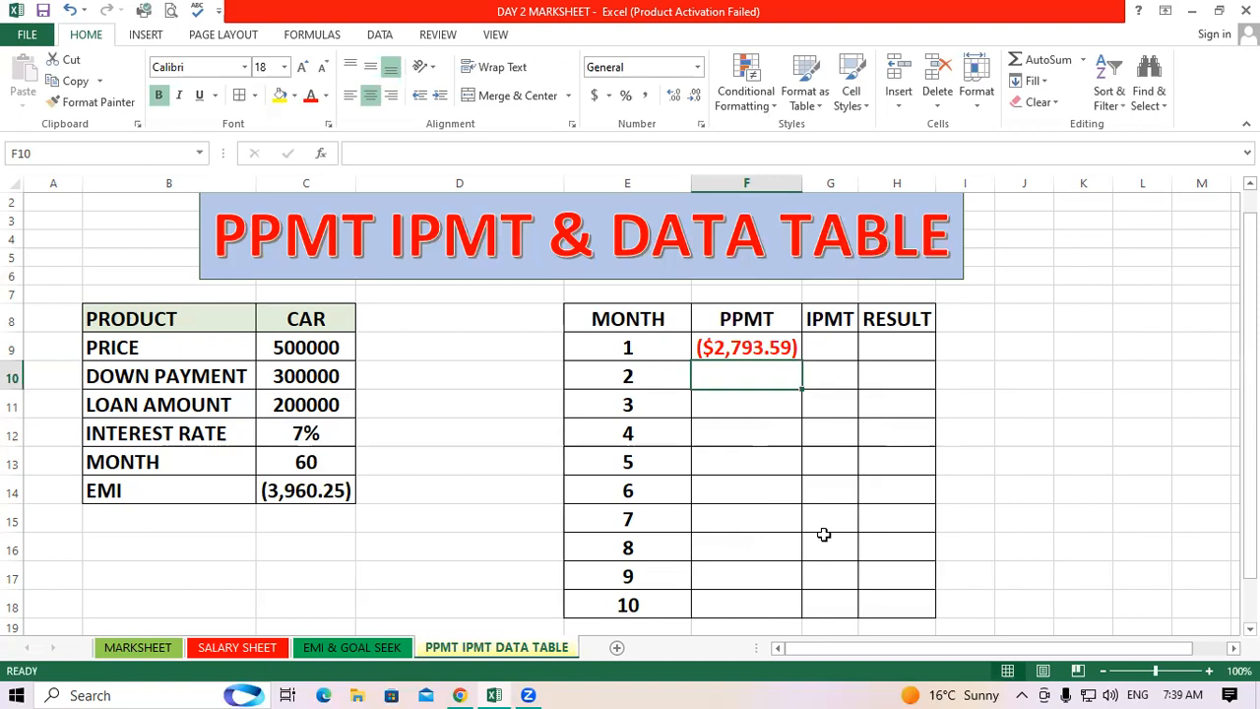
Clear the PPMT formula from cell F9
left_click(765, 343)
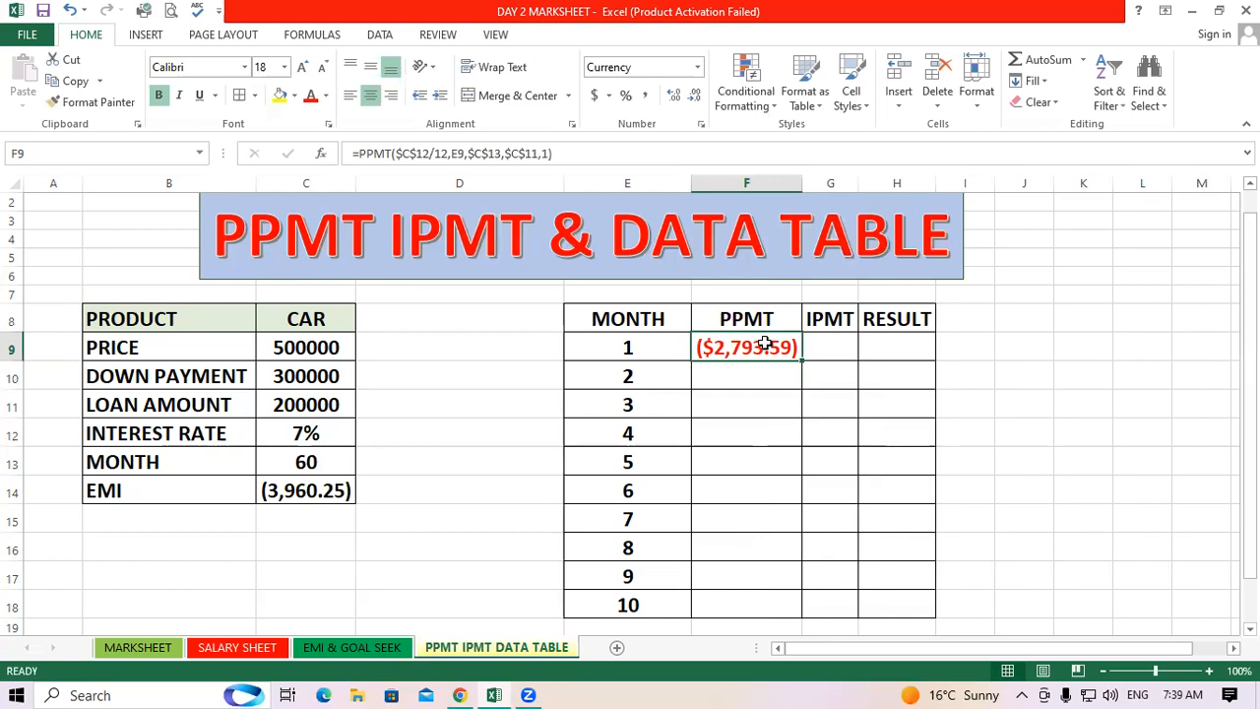
key("Delete")
left_click(833, 484)
Re-enter =PPMT($C$12/12,E9,$C$13,$C$11,1) in F9 for the first month's principal payment
left_click(759, 347)
type("=")
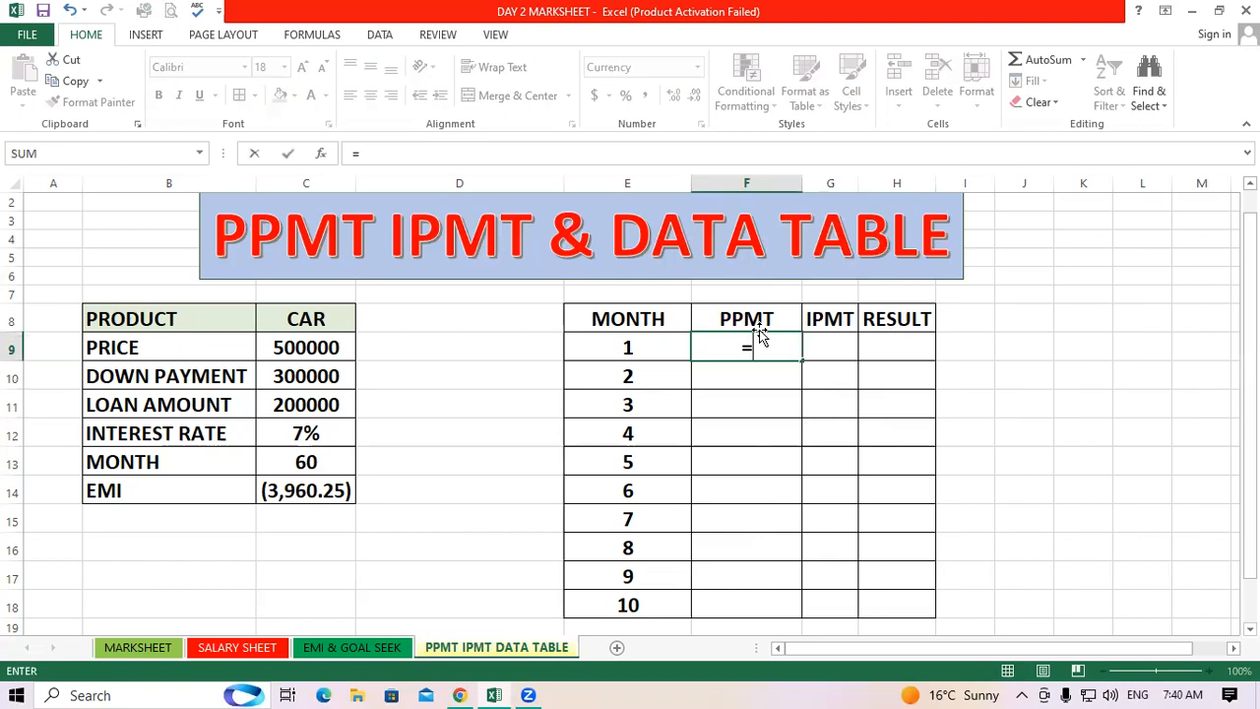
type("PPMT(")
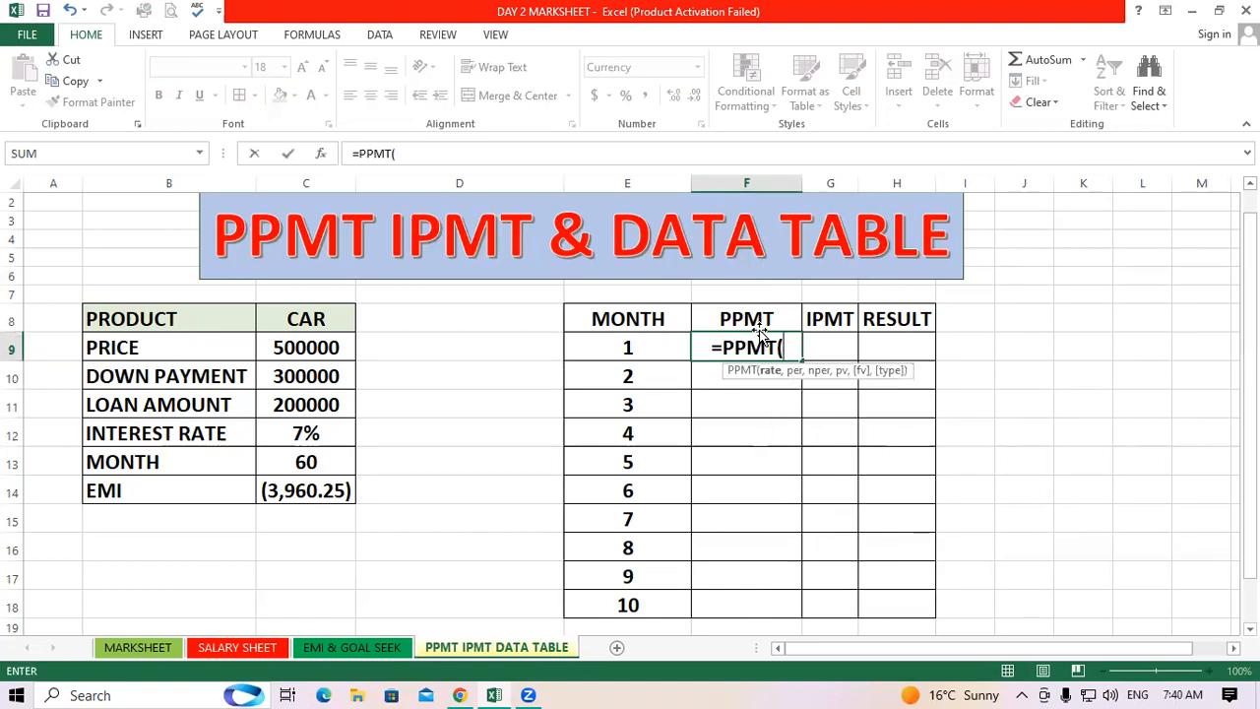
left_click(319, 434)
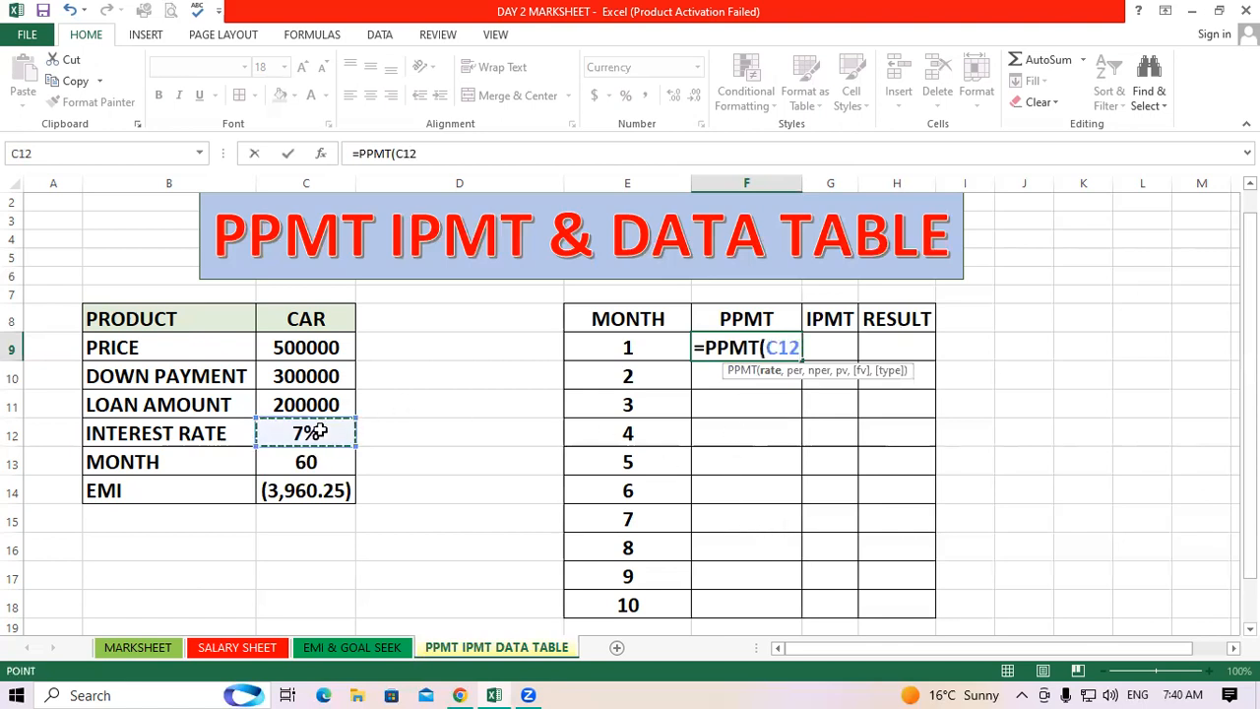
key("F4")
type("/12,")
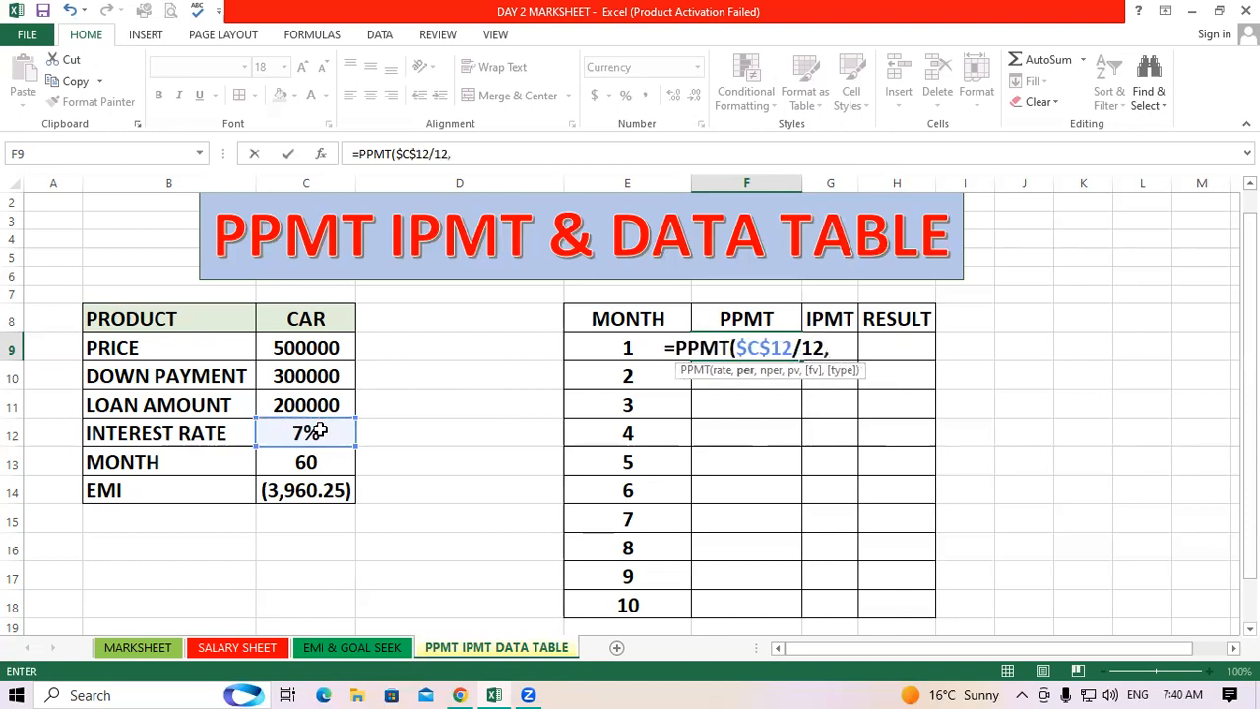
left_click(623, 346)
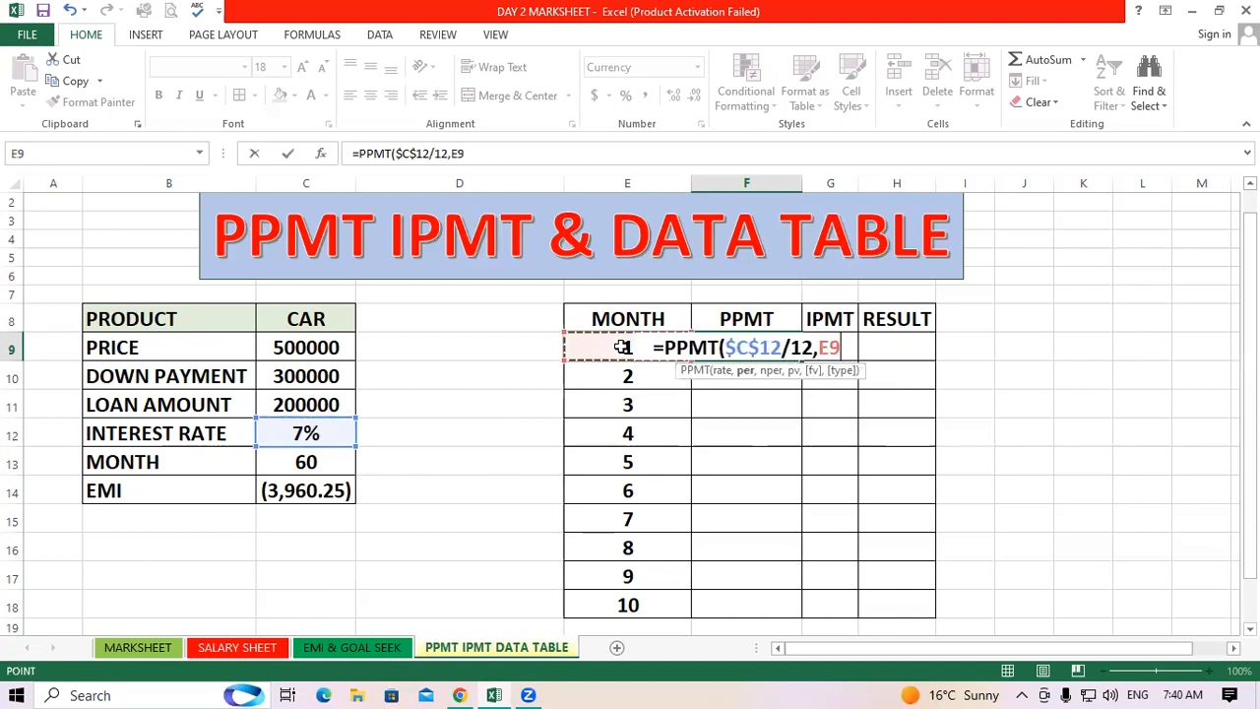
type(",")
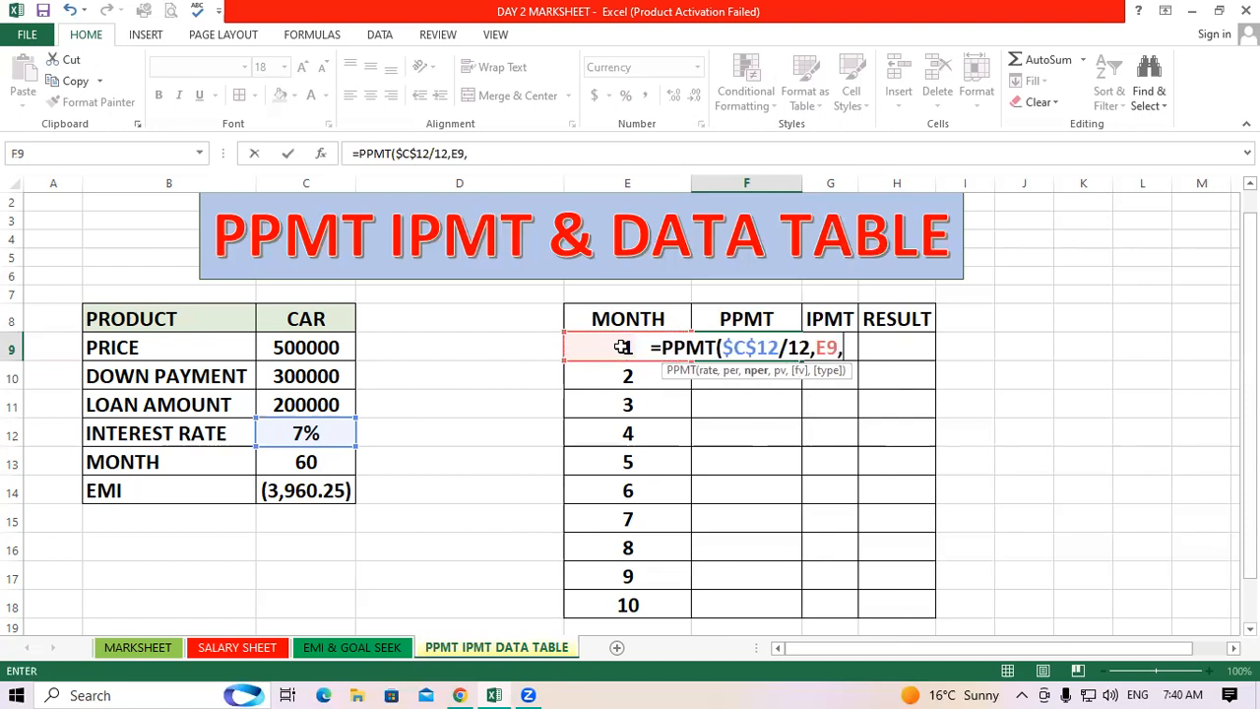
left_click(331, 458)
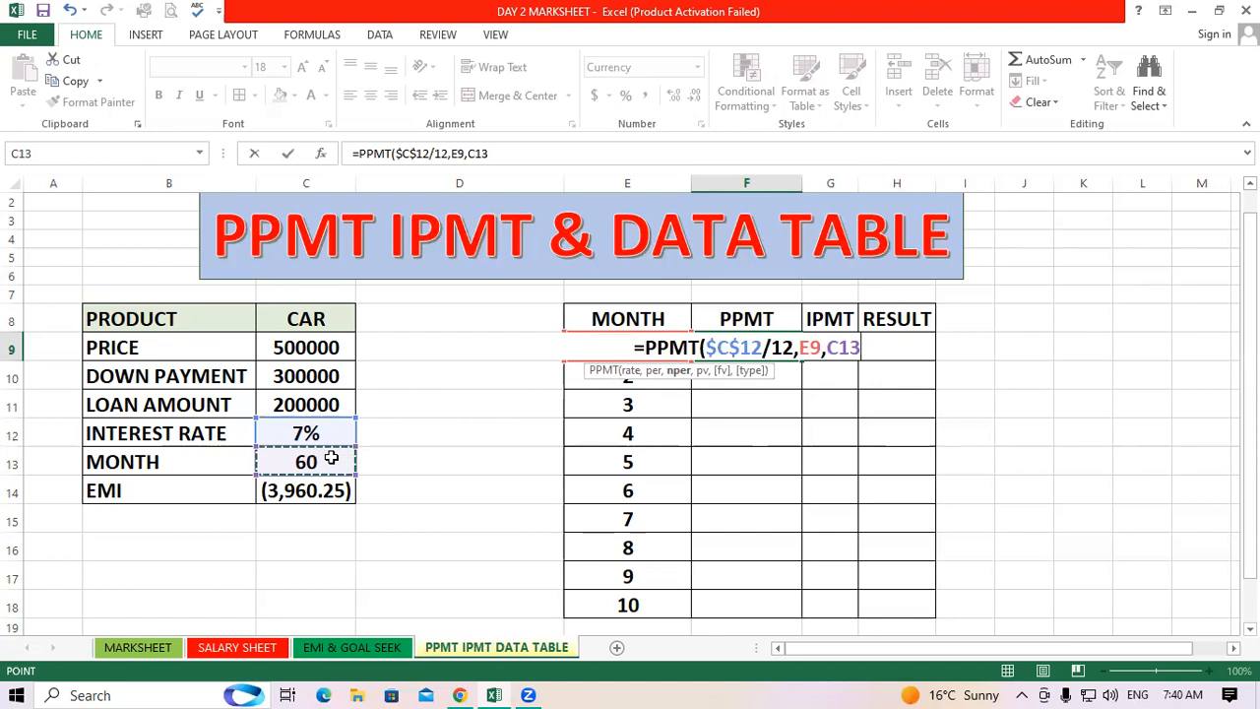
key("F4")
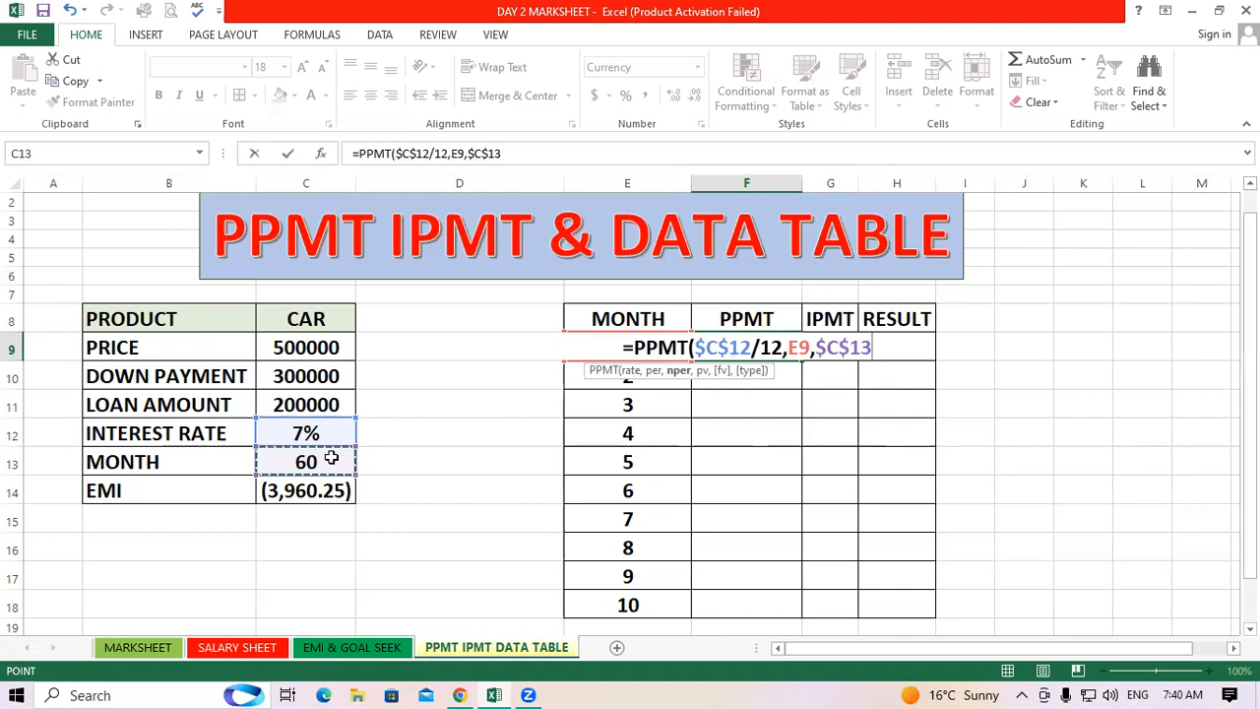
type(",")
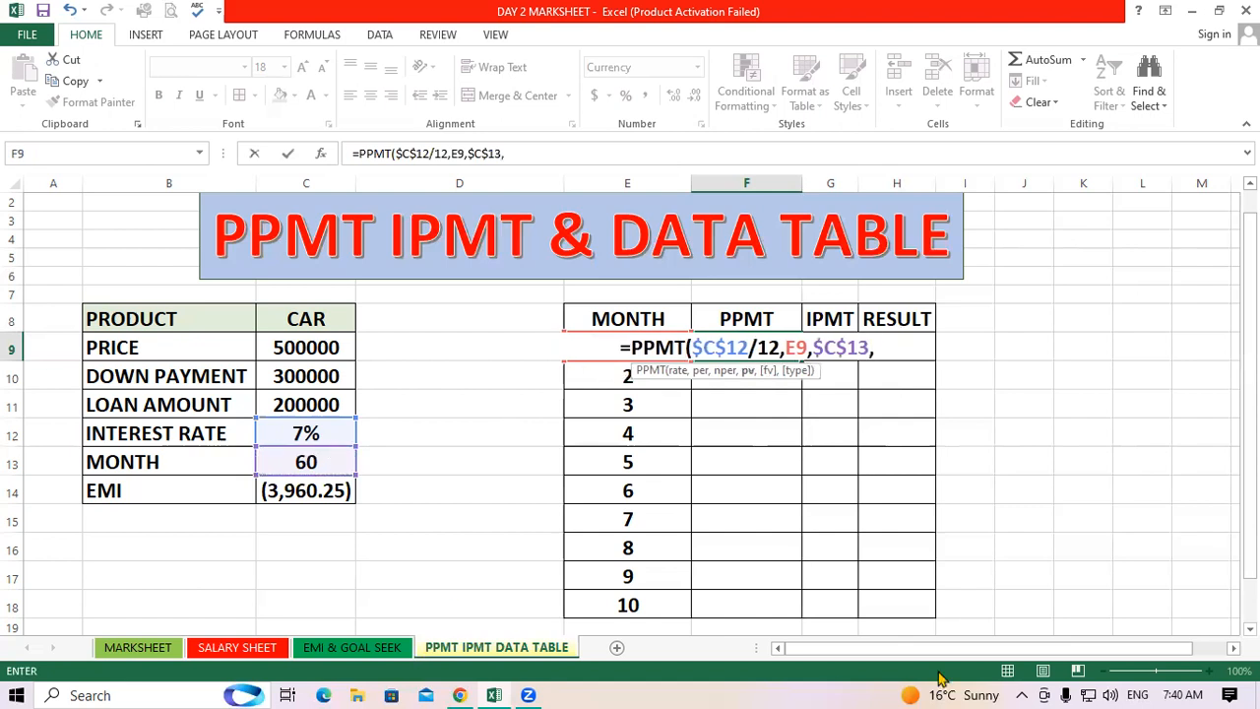
left_click(306, 399)
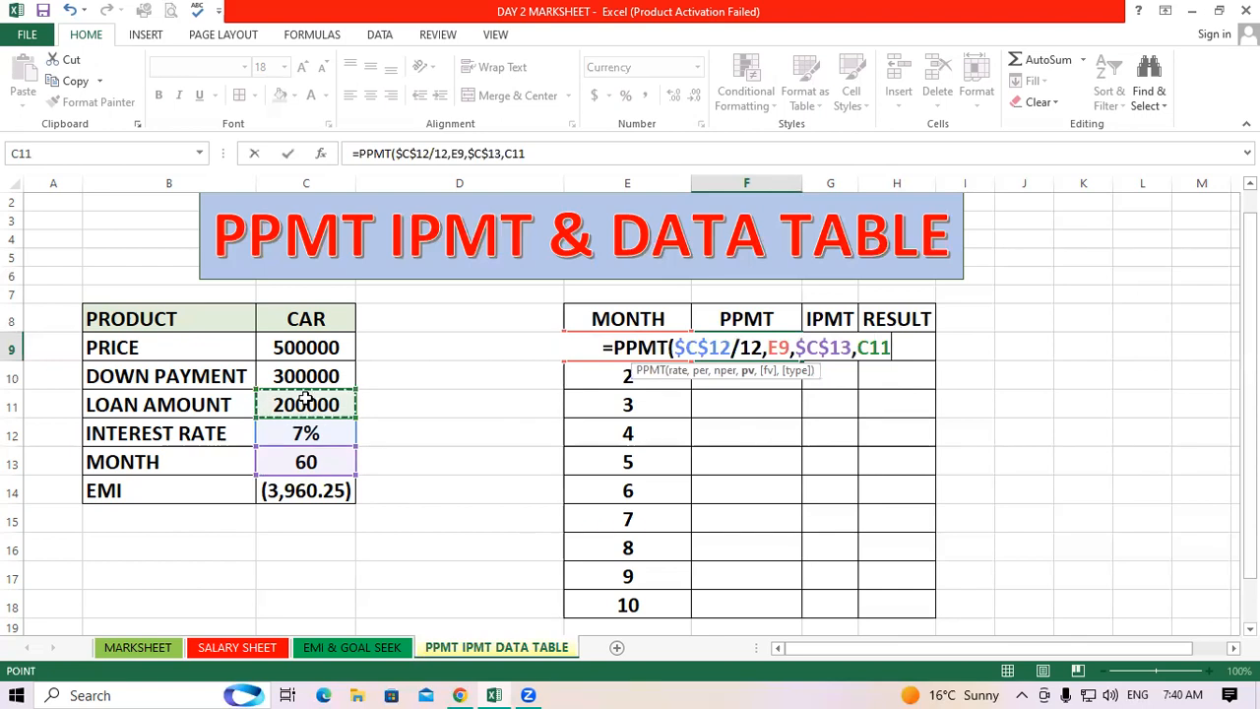
key("F4")
type(",1")
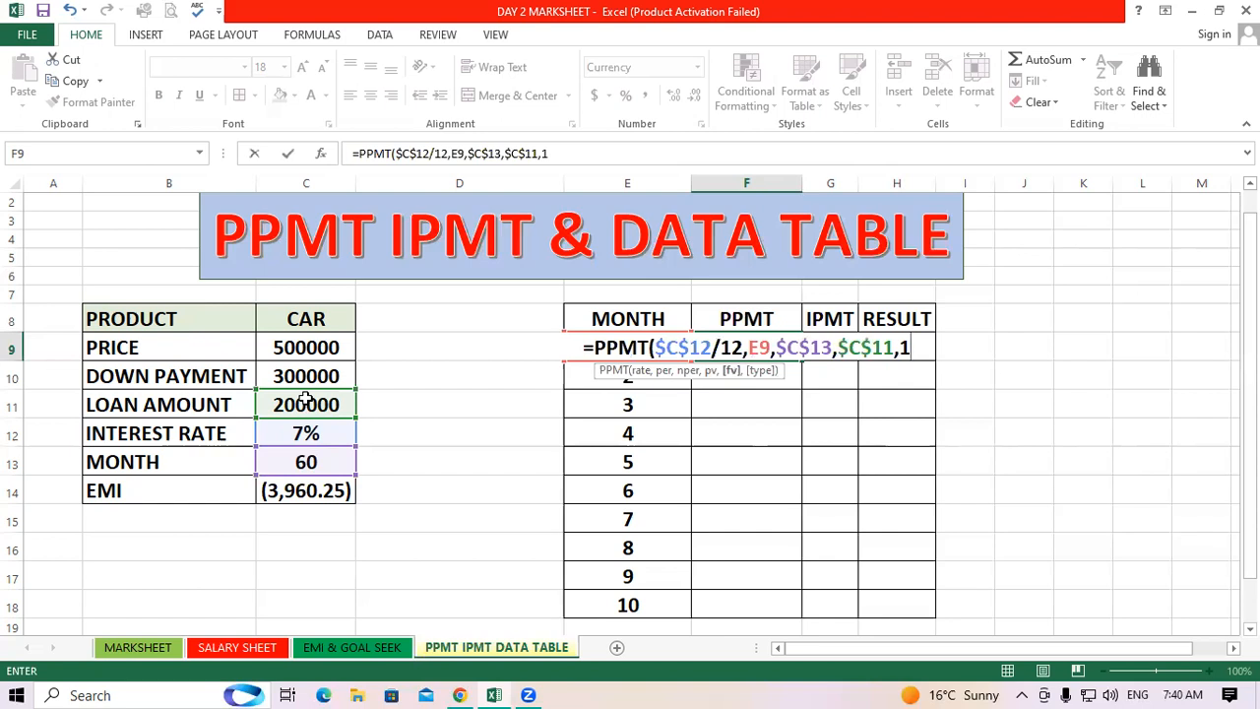
type(")")
key("Return")
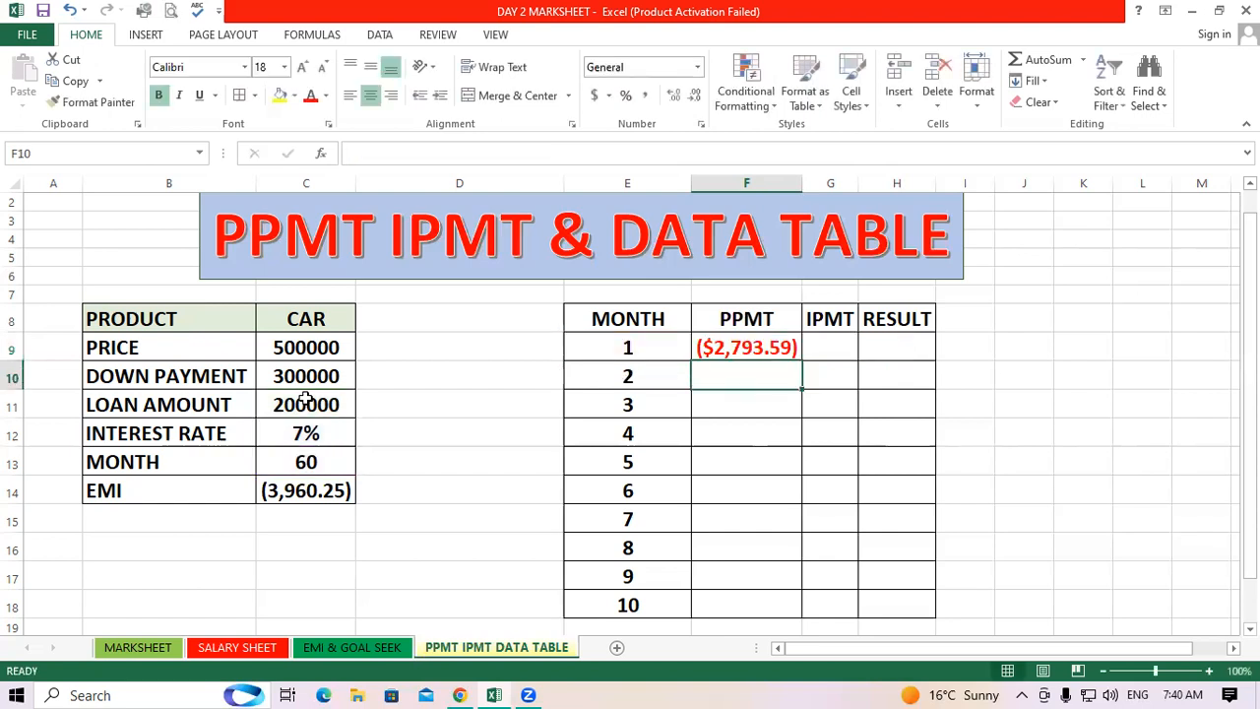
Fill the PPMT formula from F9 down through F18 for months 1 to 10
left_click(669, 433)
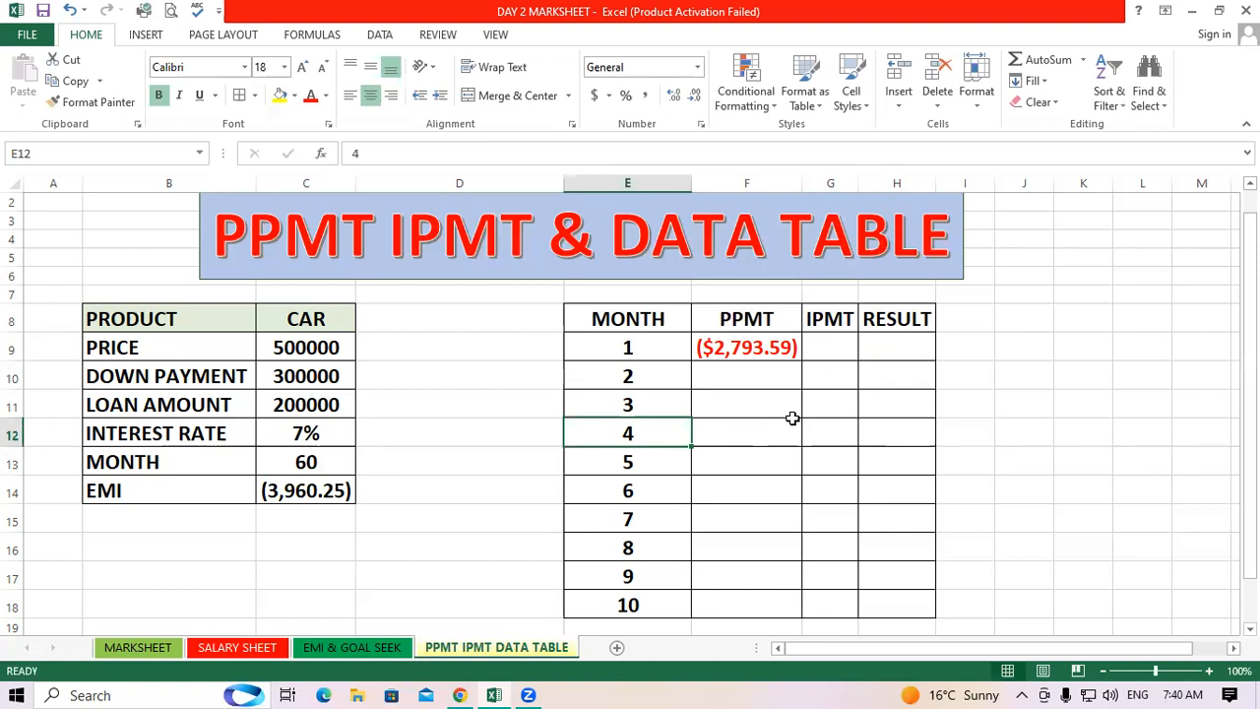
left_click(322, 485)
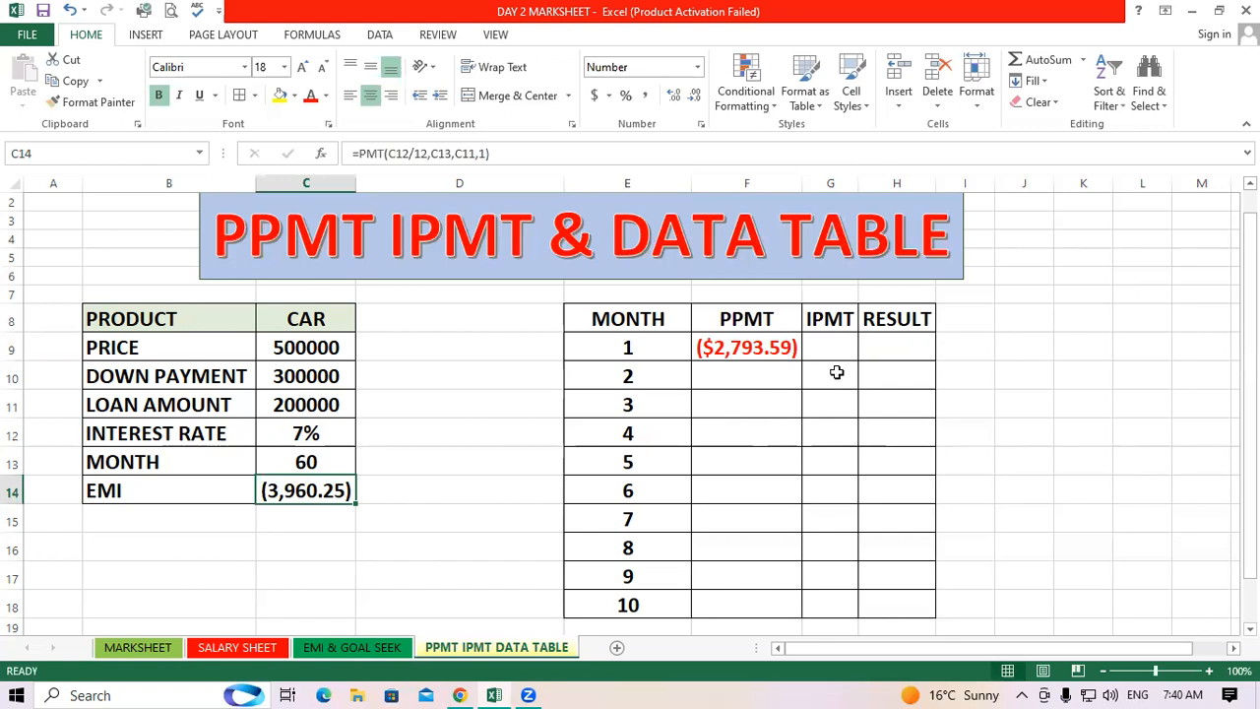
left_click(786, 357)
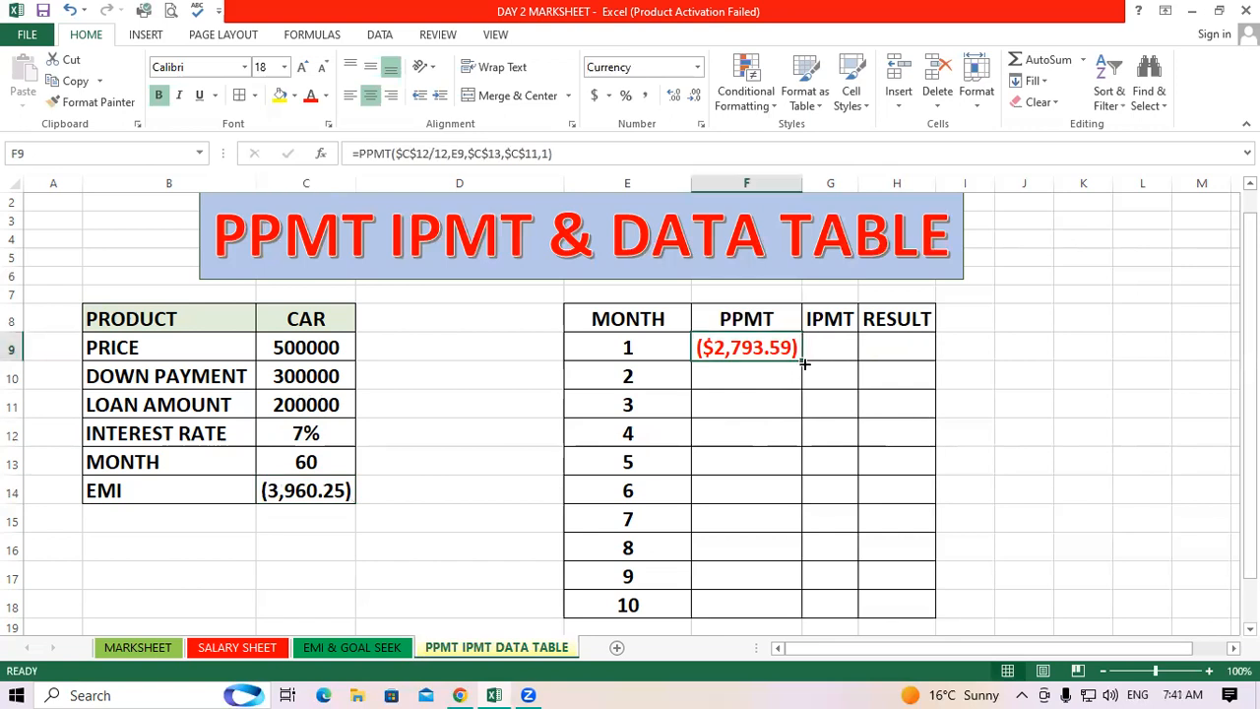
left_click_drag(806, 380, 813, 608)
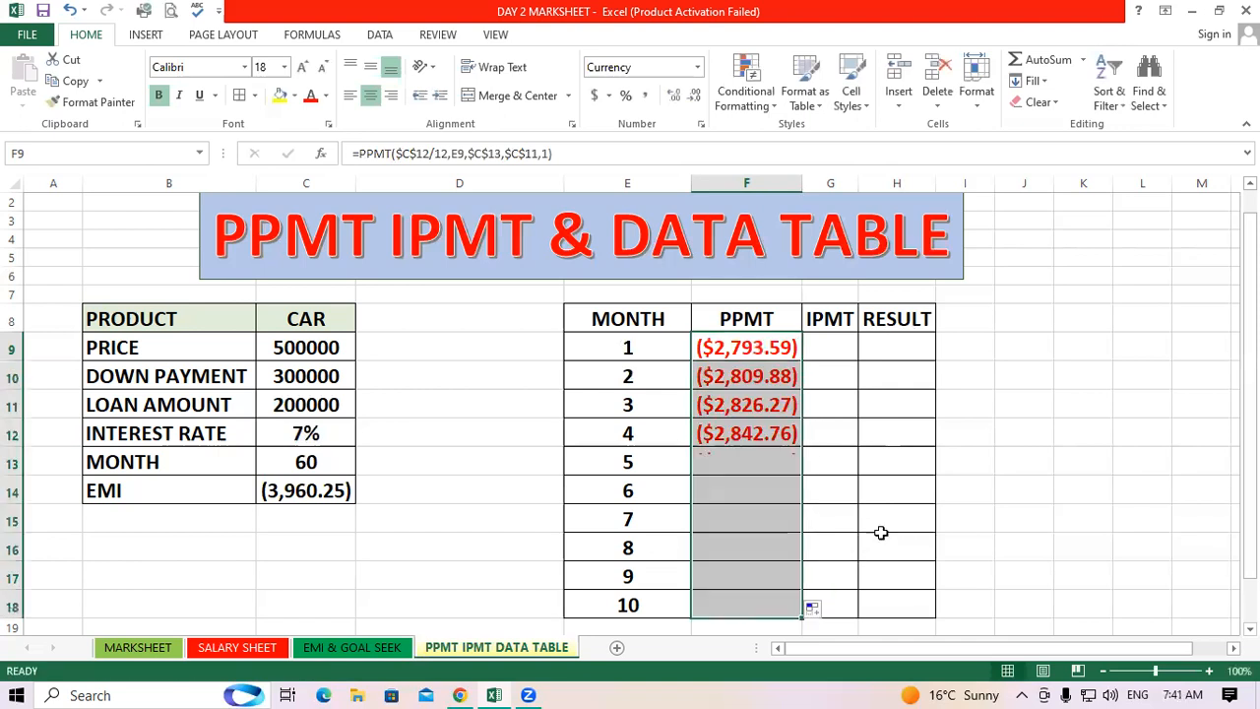
Inspect the copied PPMT formulas in F9 through F18 to check their cell references
left_click(907, 518)
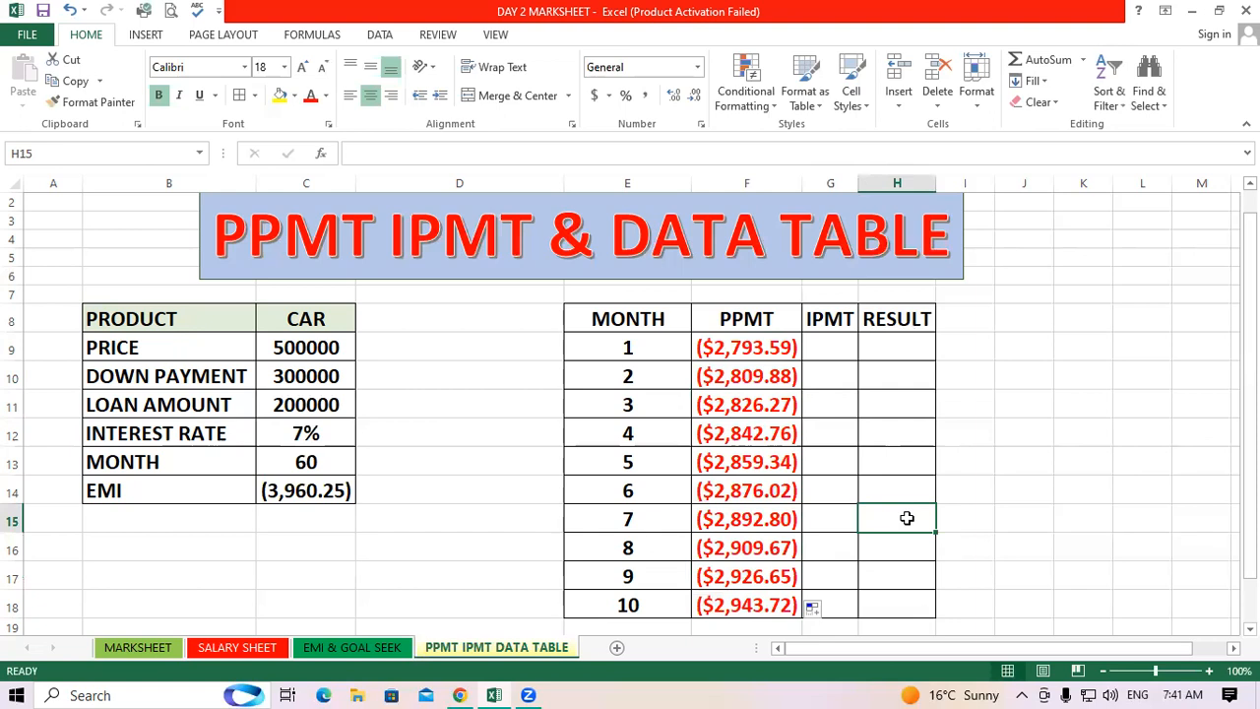
left_click(776, 350)
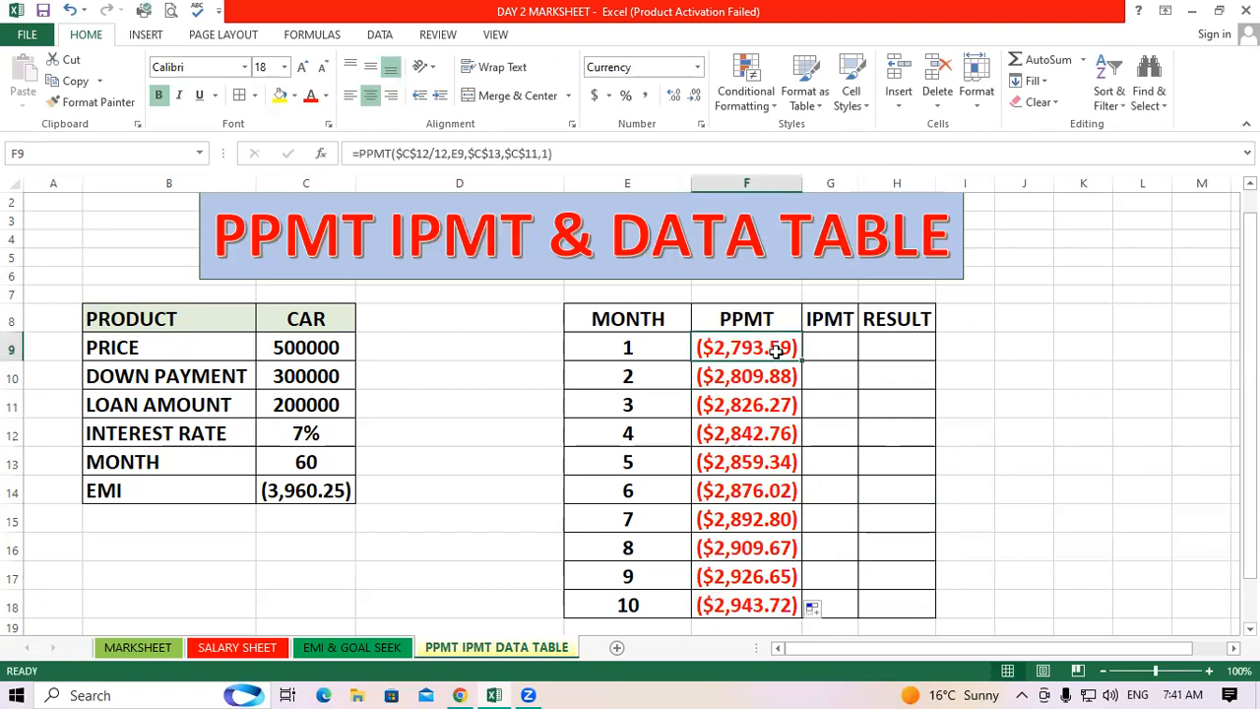
left_click(758, 602)
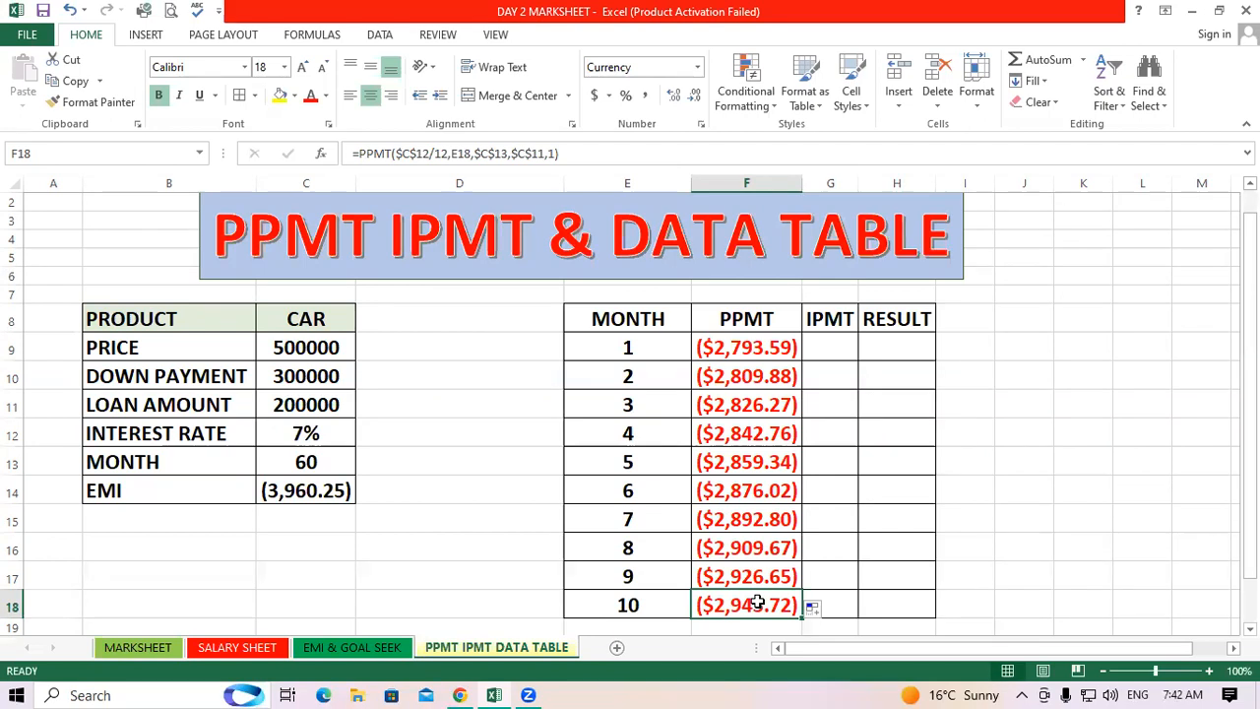
left_click(775, 353)
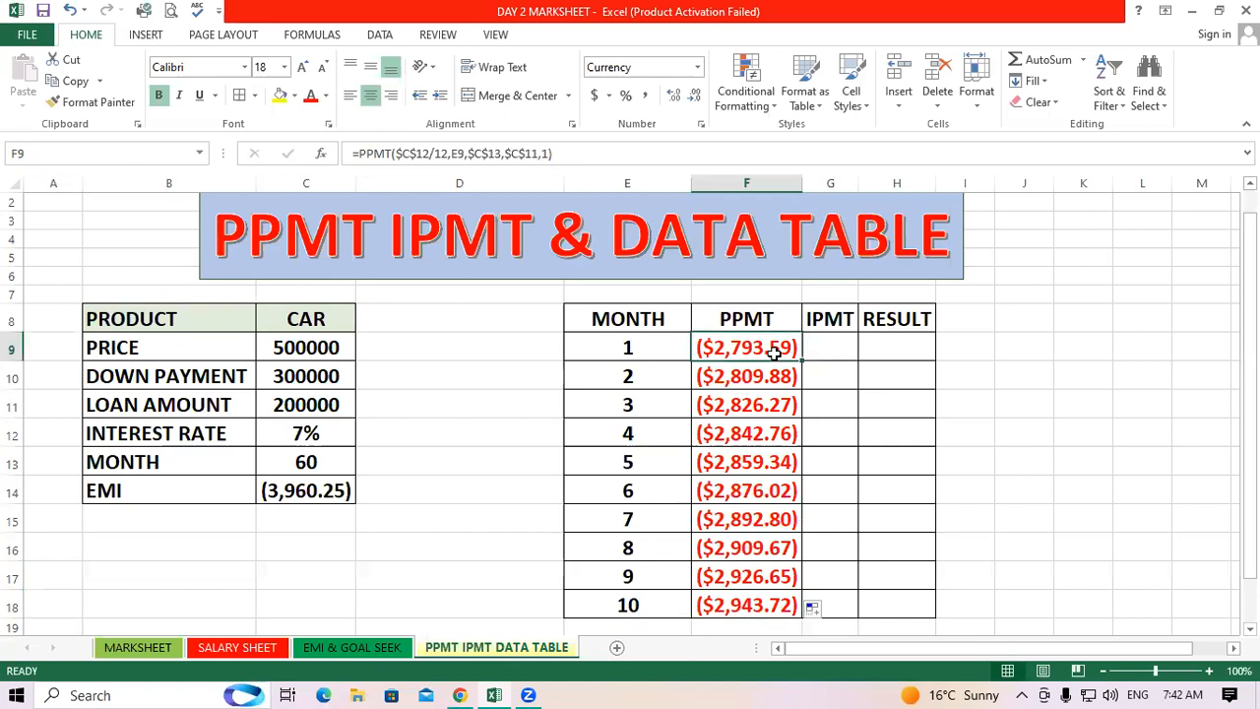
left_click(734, 382)
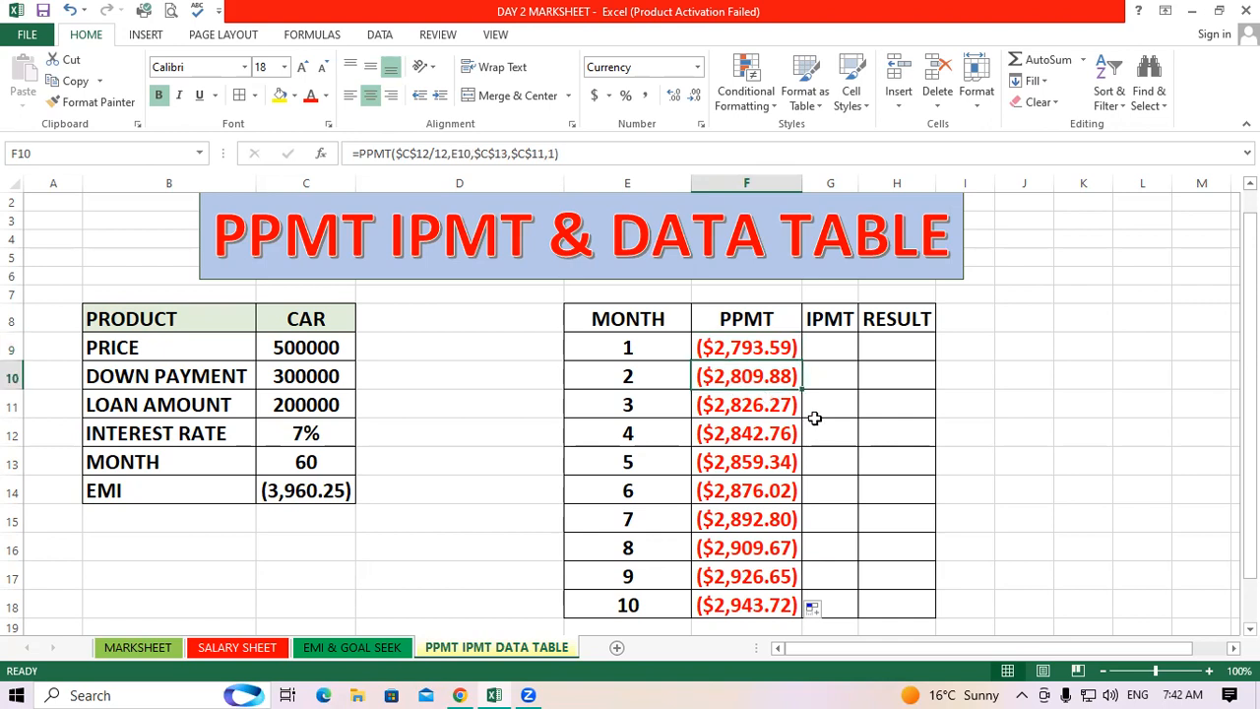
left_click(740, 404)
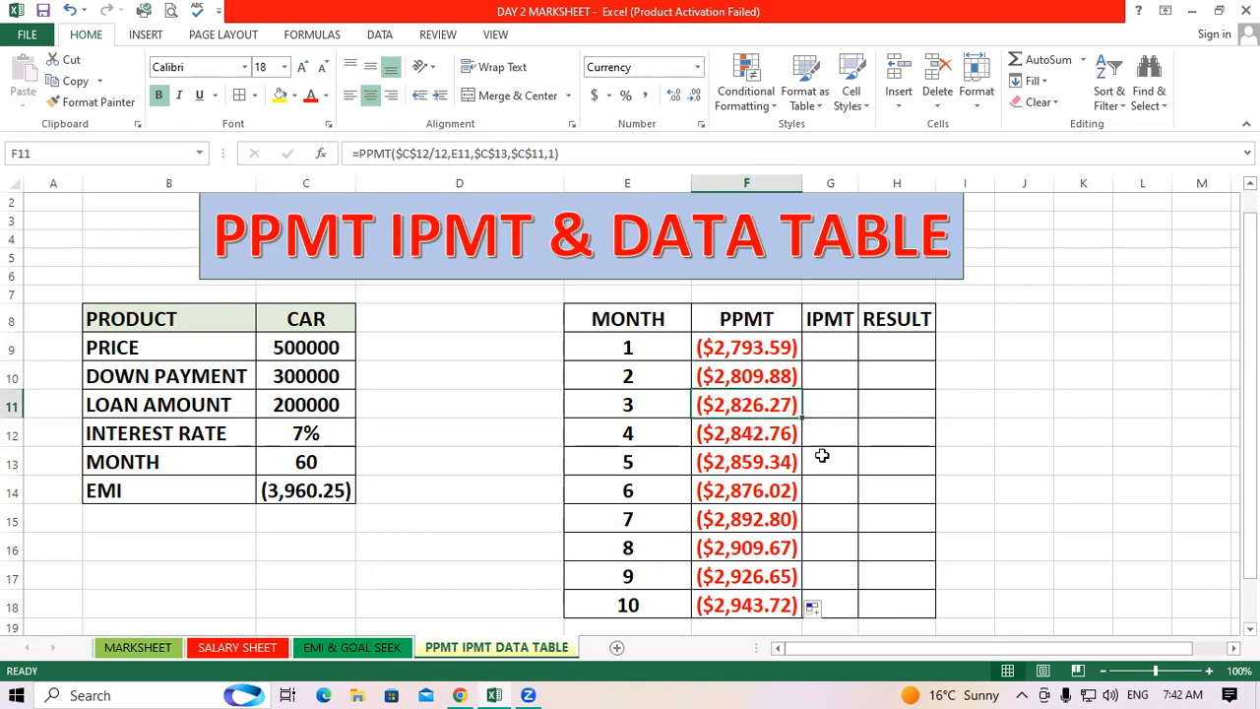
left_click(738, 600)
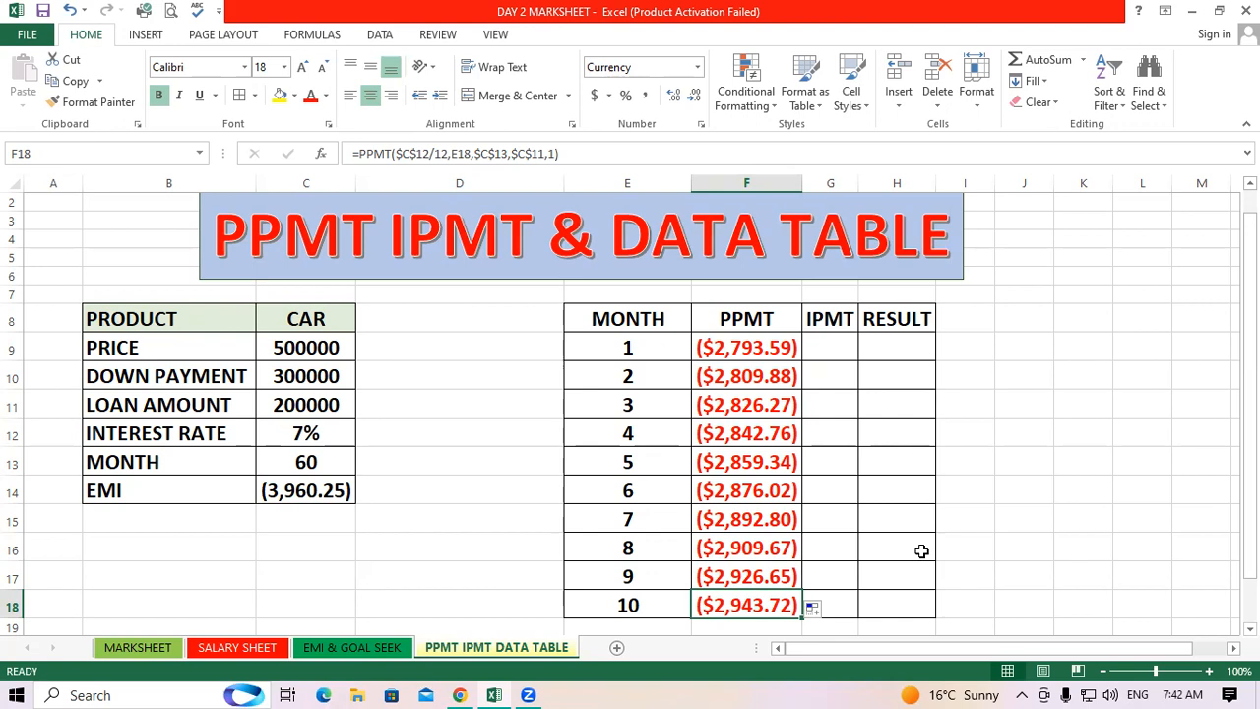
left_click_drag(766, 335, 780, 573)
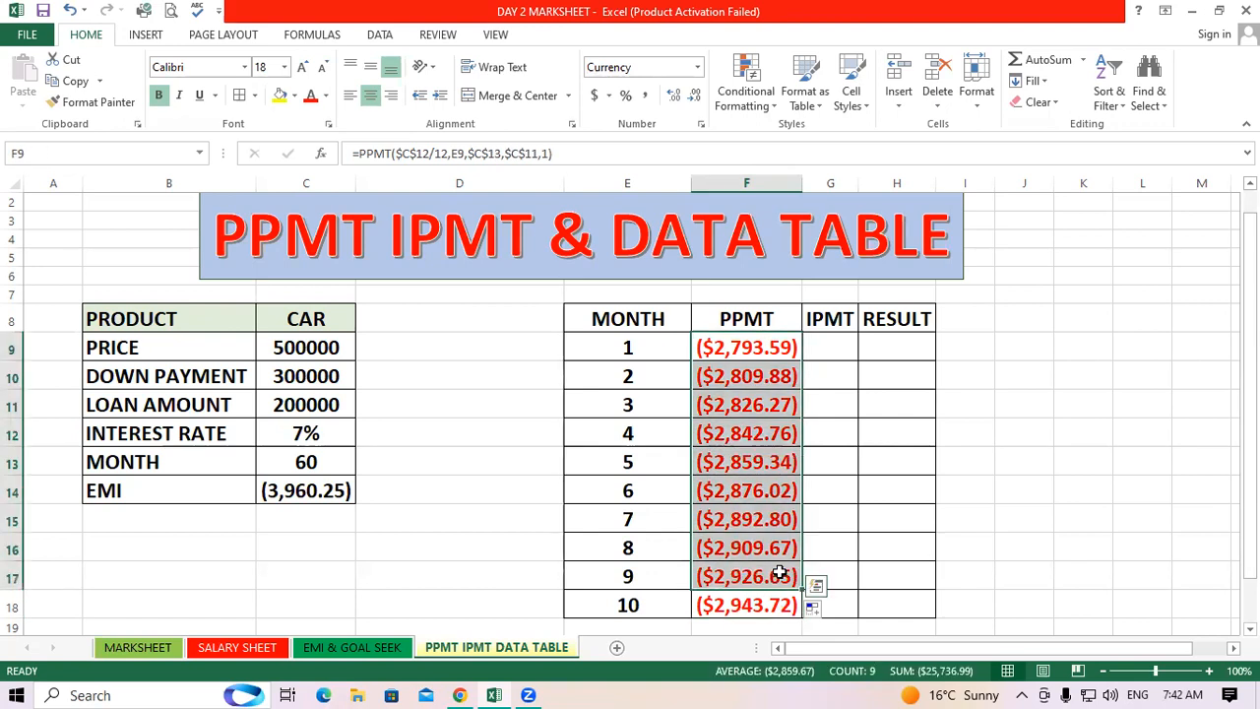
Enter =IPMT($C$12/12,E9,$C$13,$C$11,1) in G9 for the first month's interest payment
left_click(850, 333)
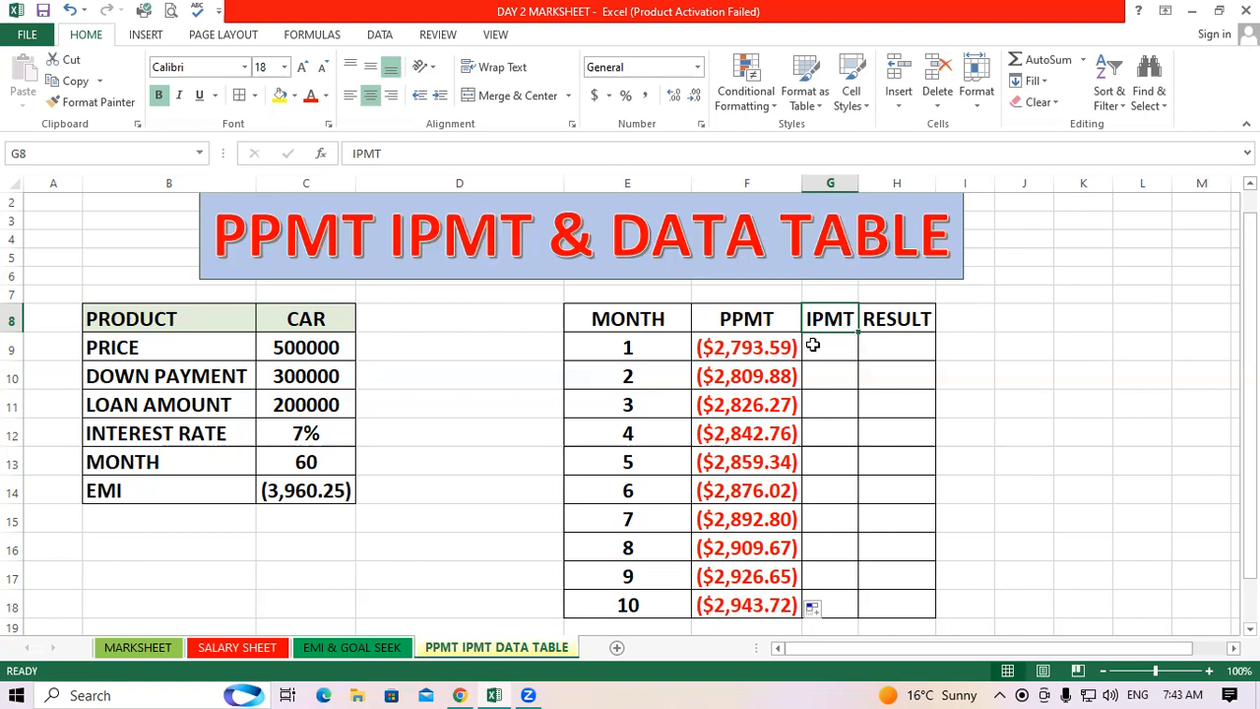
left_click(813, 345)
type("=")
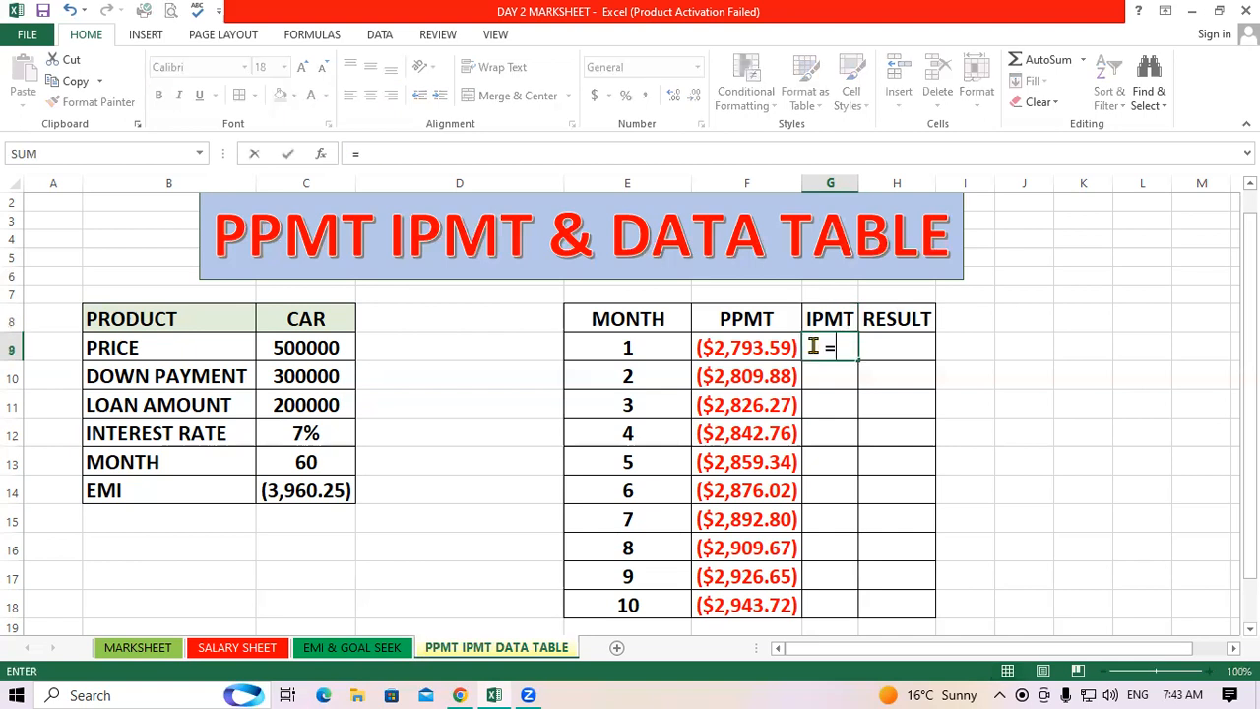
type("I")
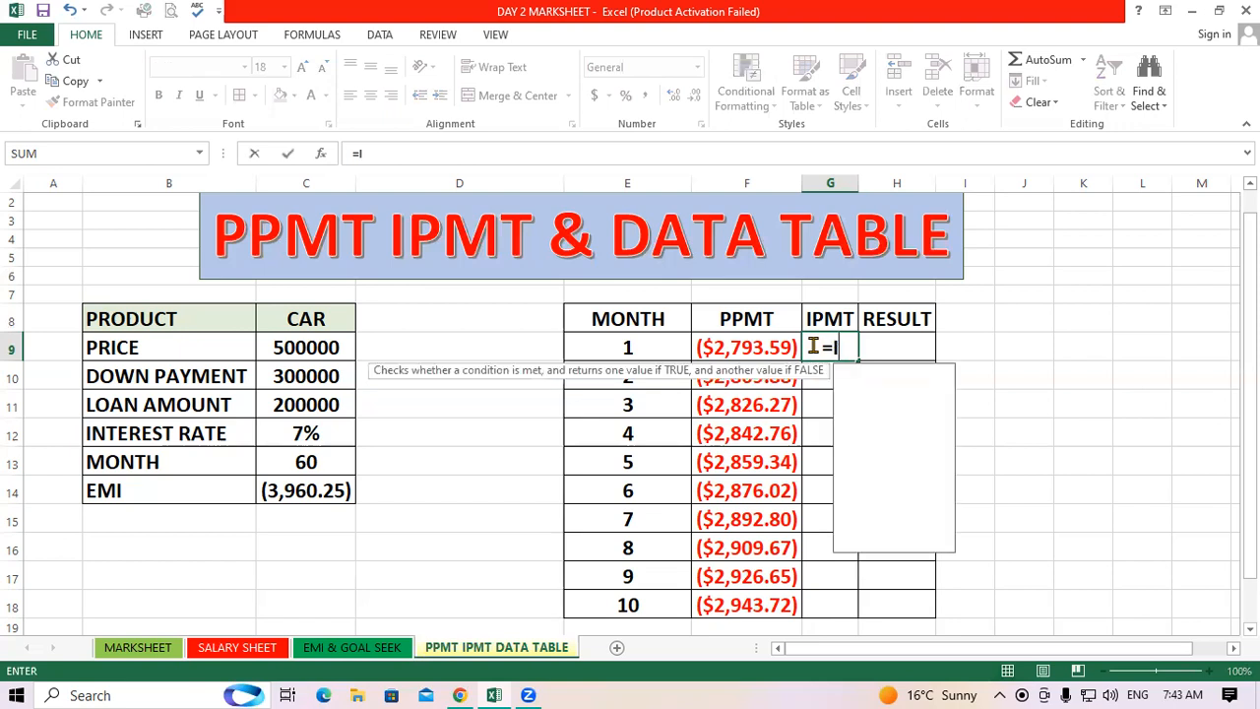
type("PMT")
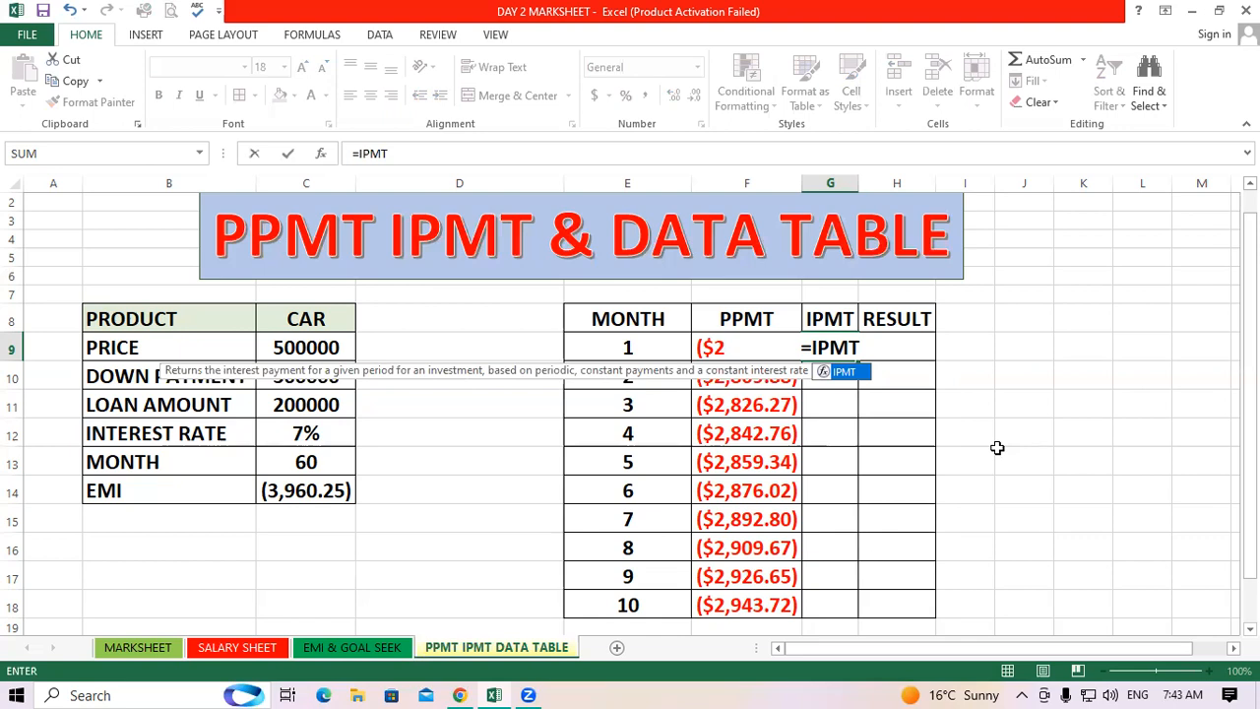
type("(")
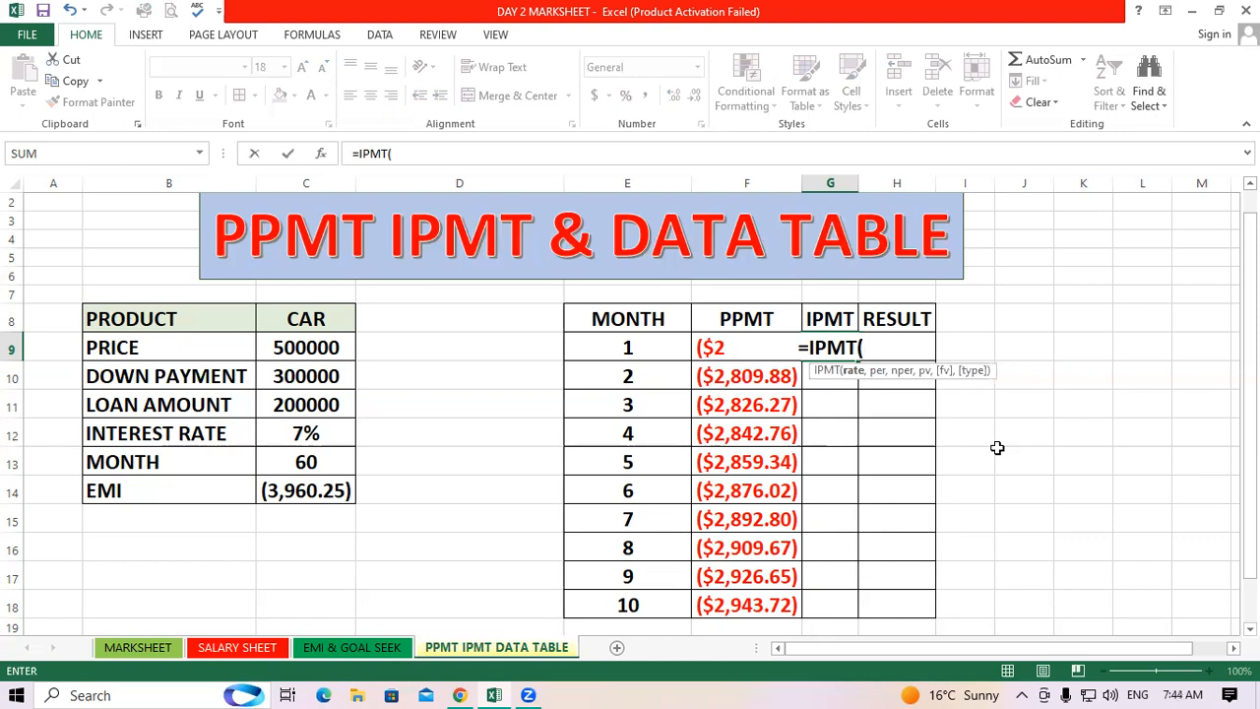
left_click(325, 441)
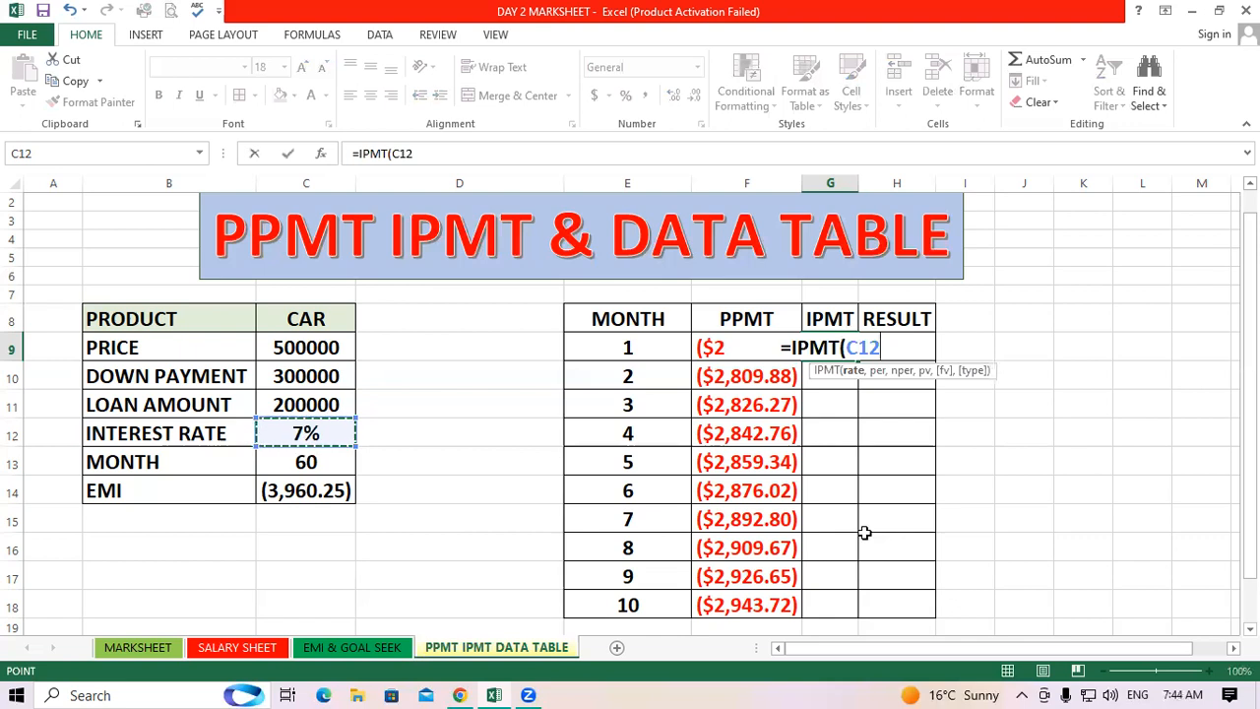
key("F4")
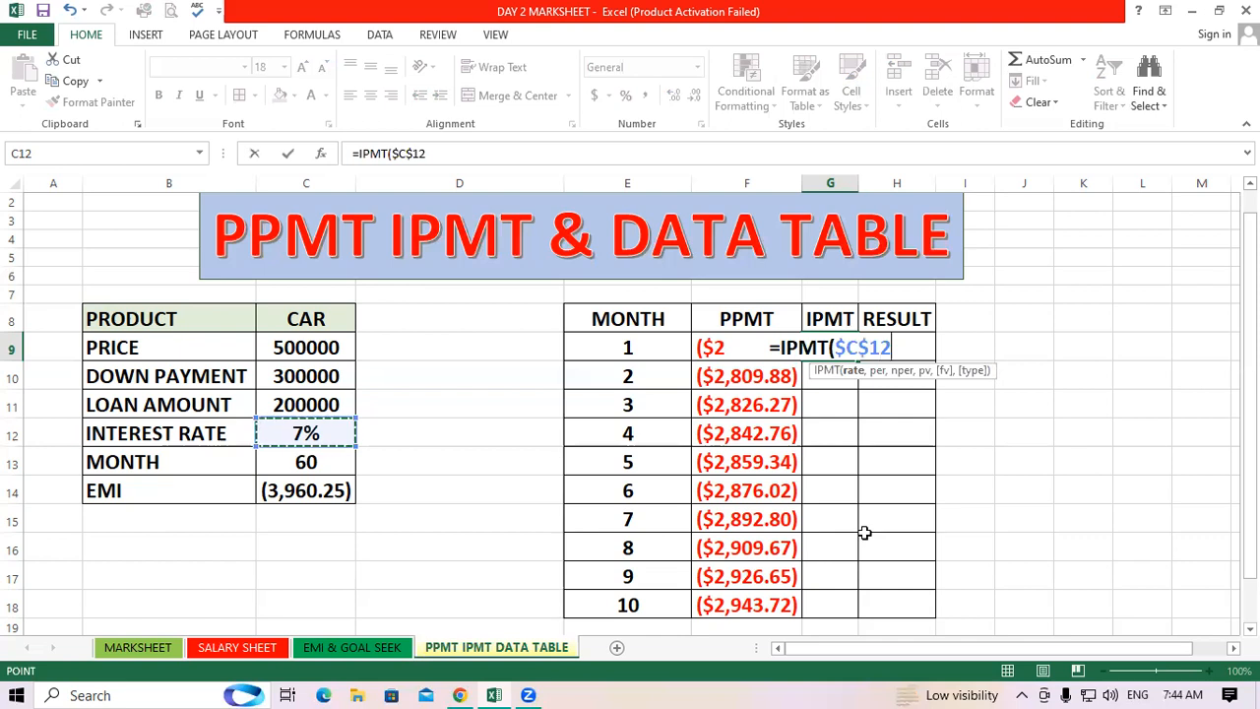
type("/12")
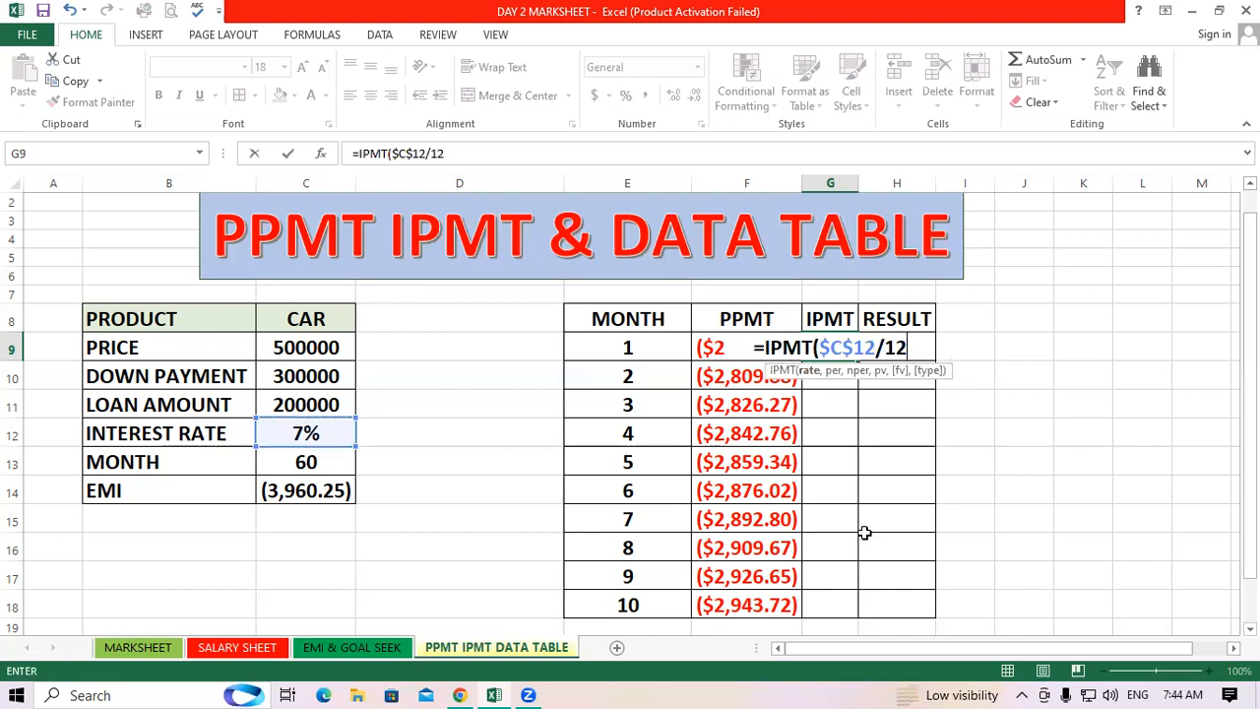
type(",")
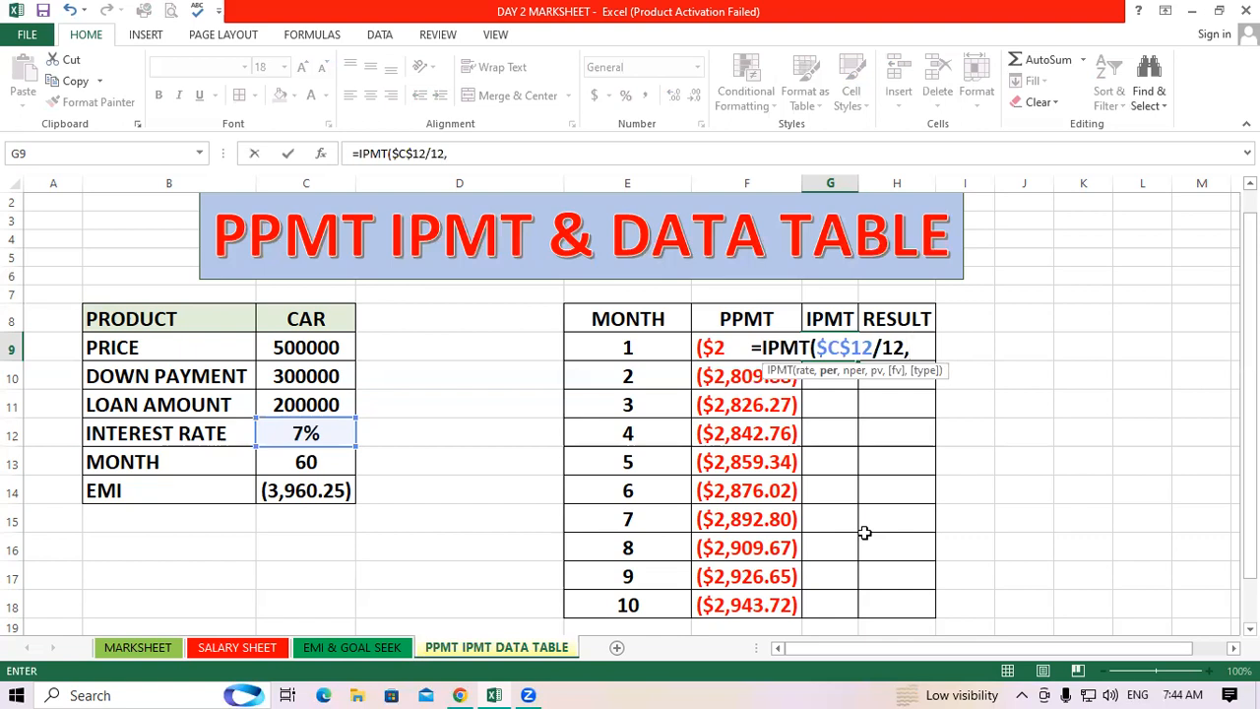
left_click(635, 348)
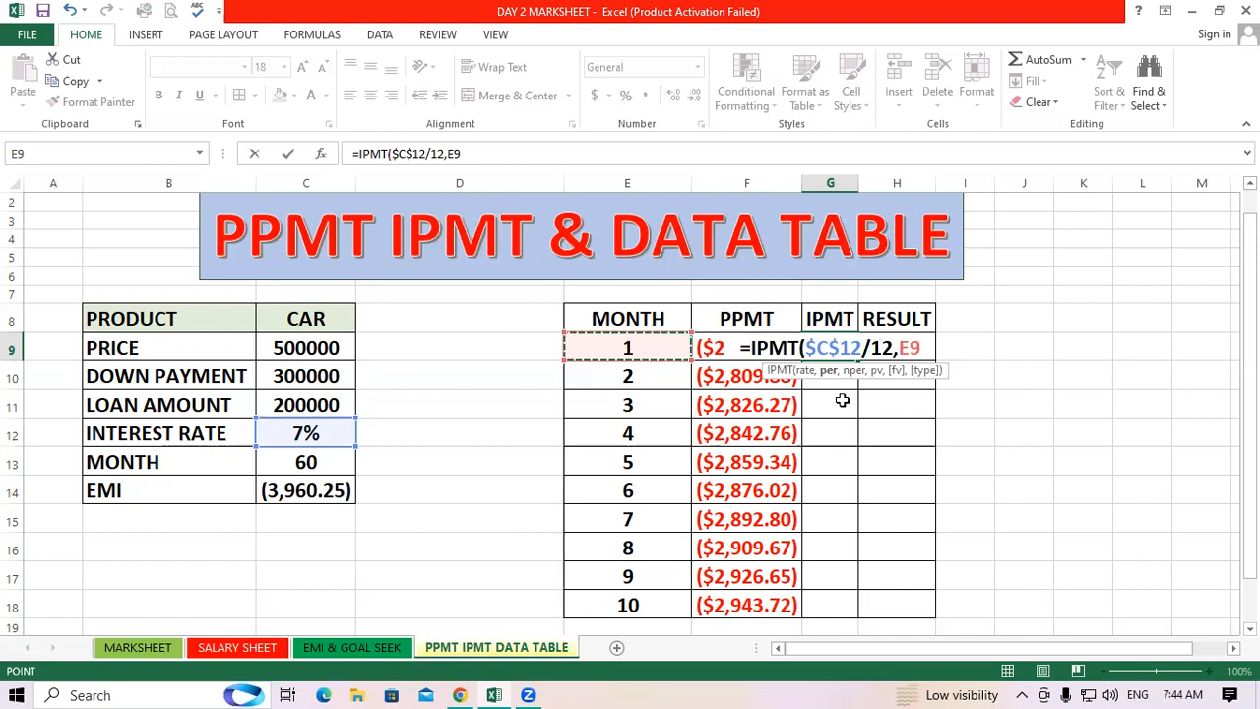
type(",")
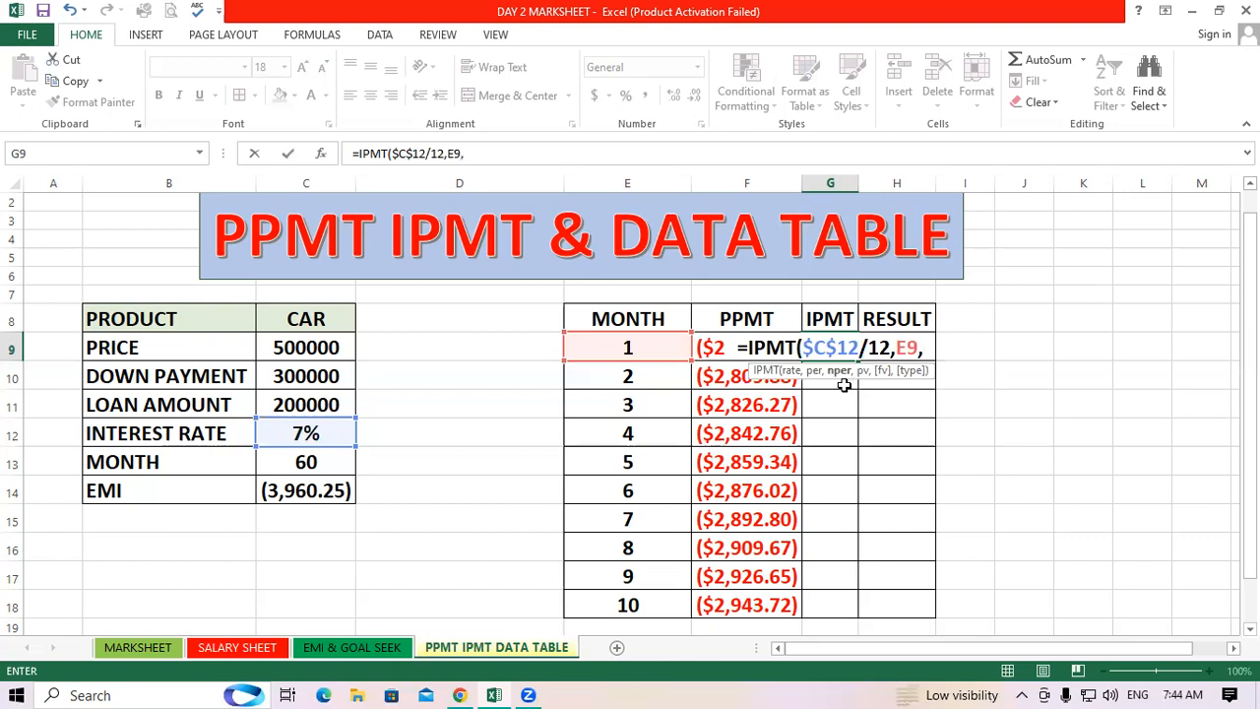
left_click(311, 461)
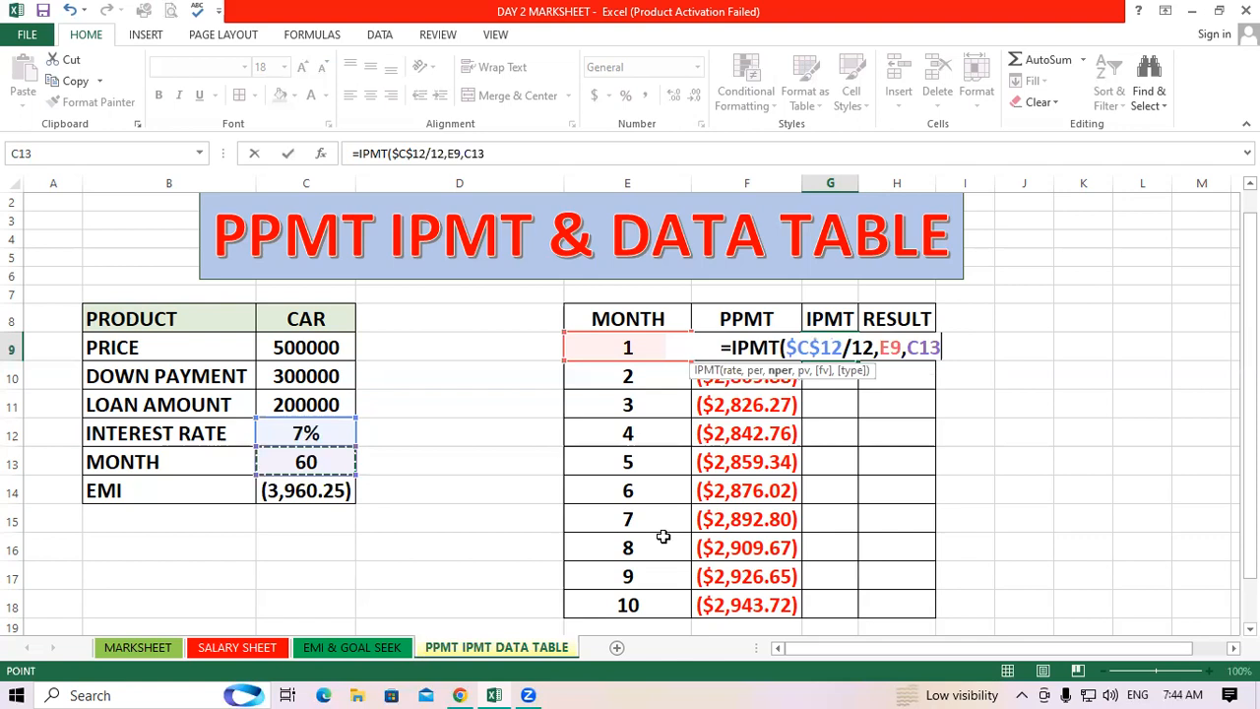
key("F4")
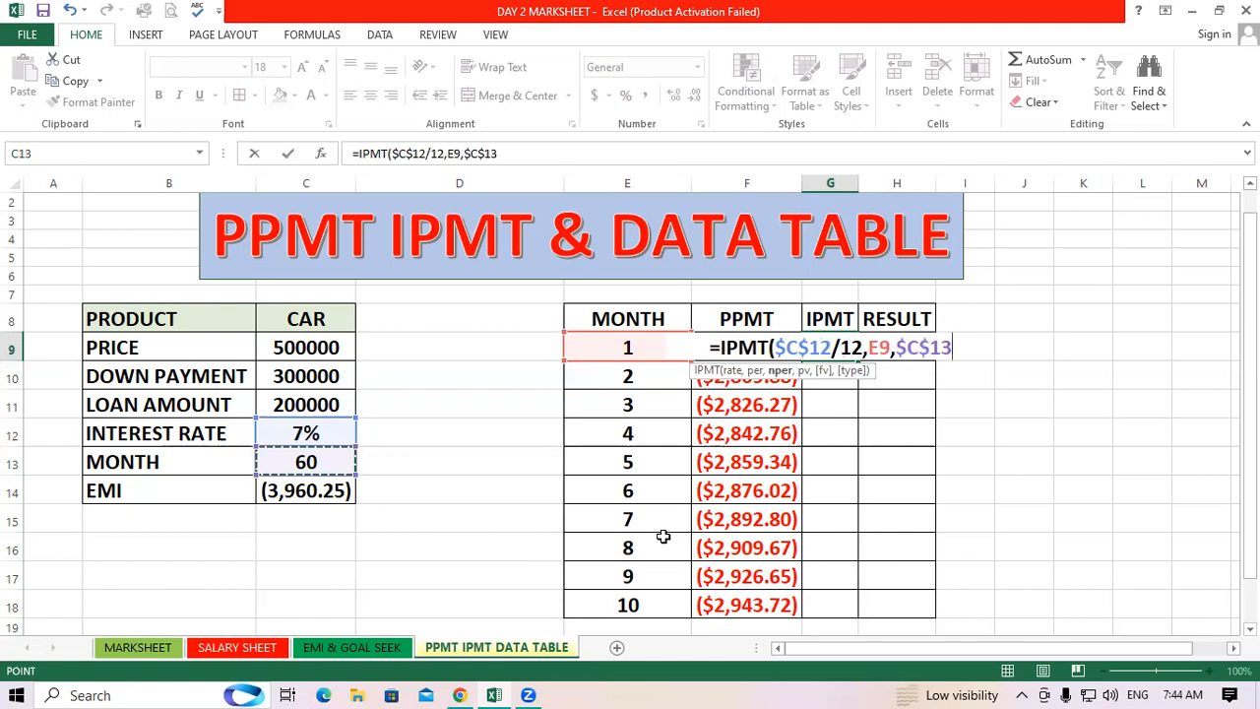
type(",")
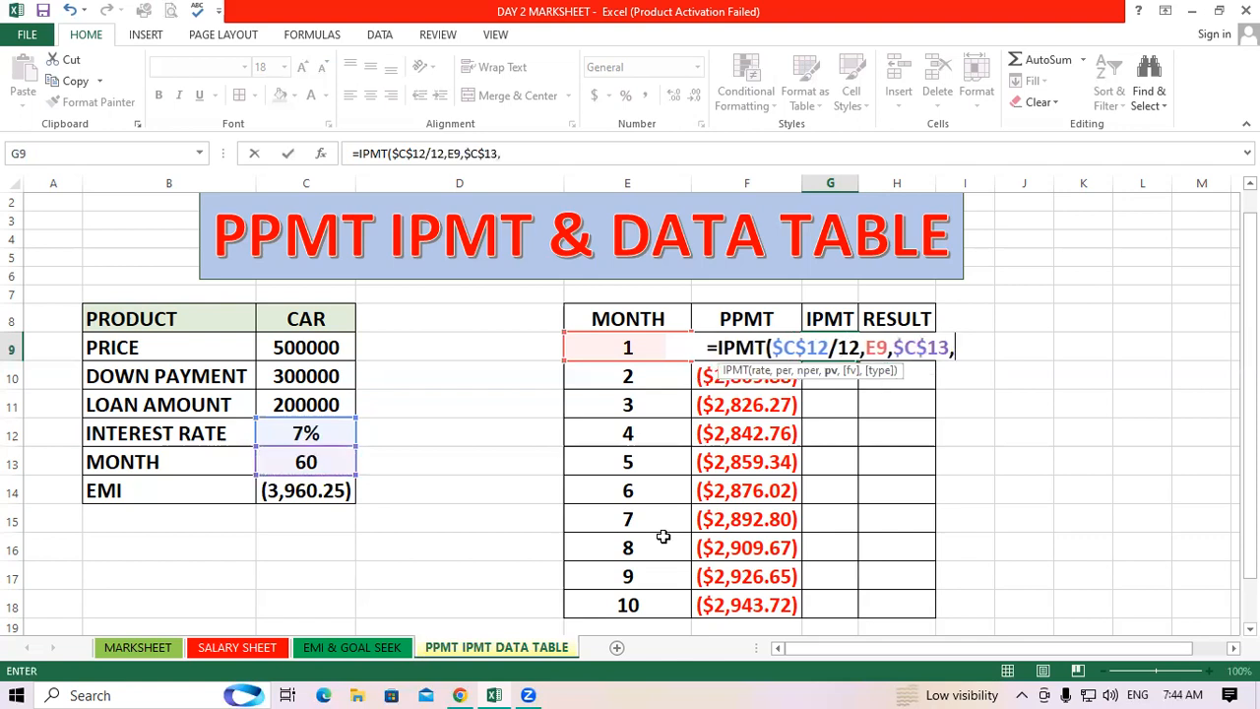
left_click(282, 396)
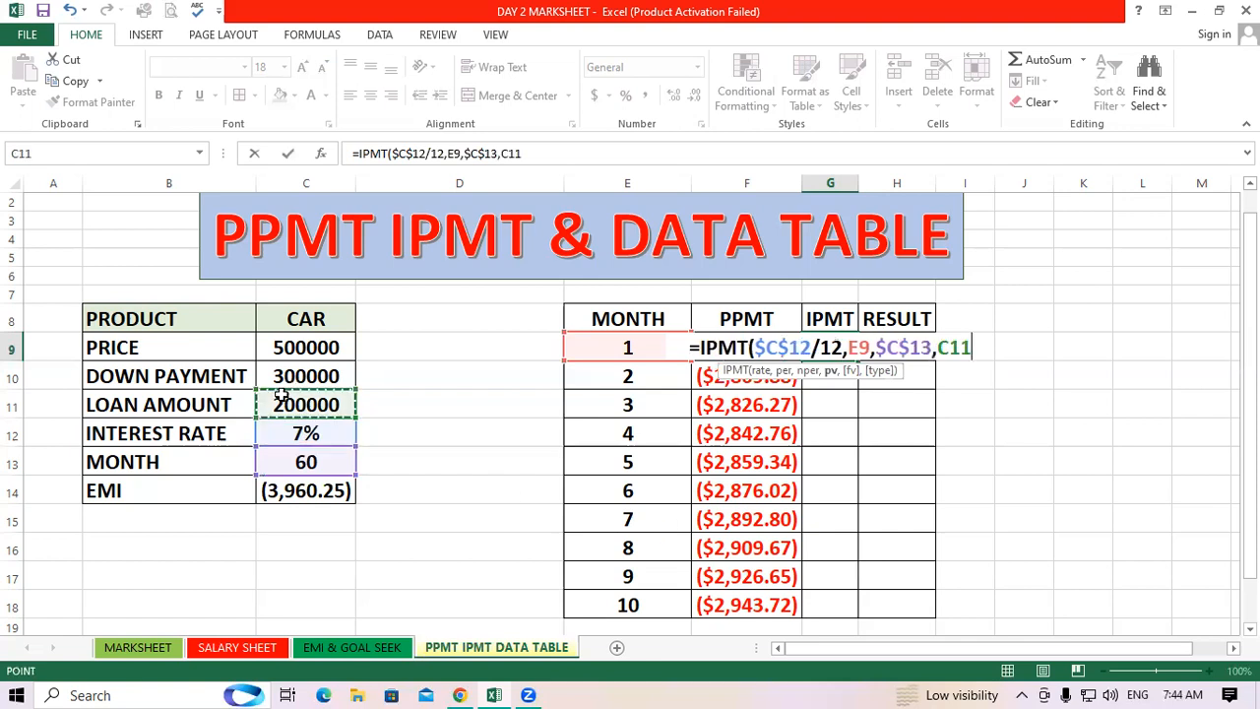
key("F4")
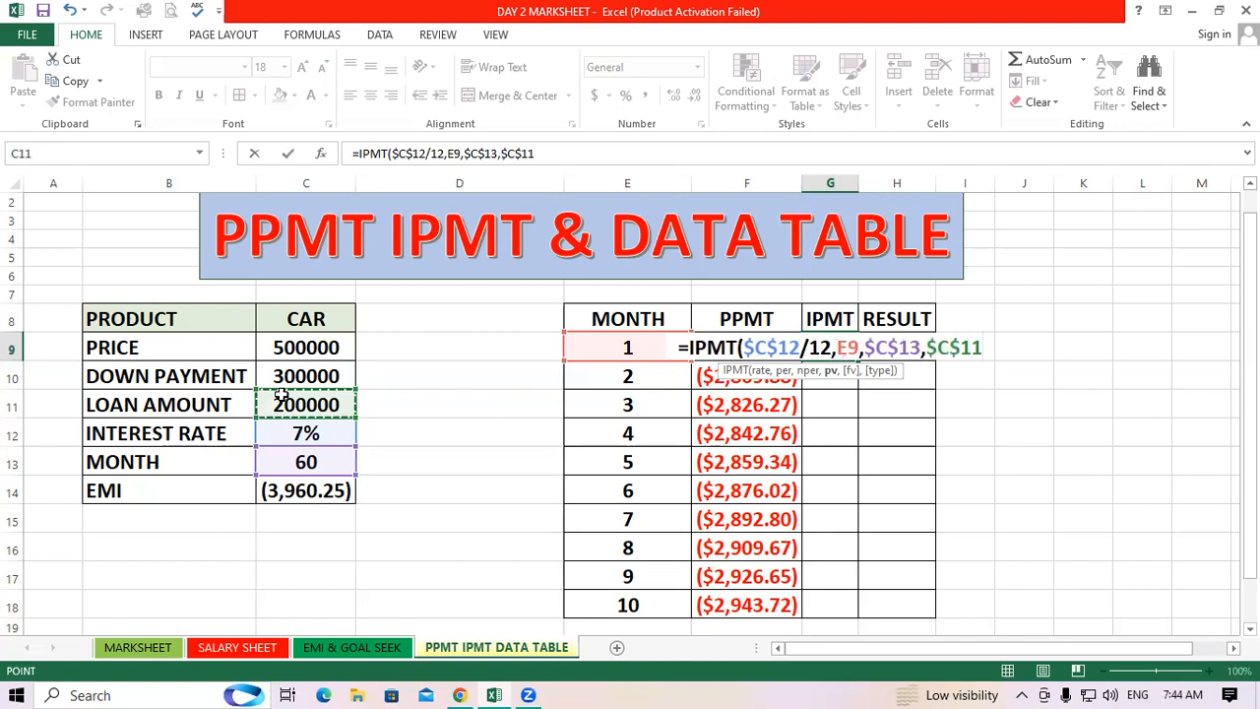
type(",")
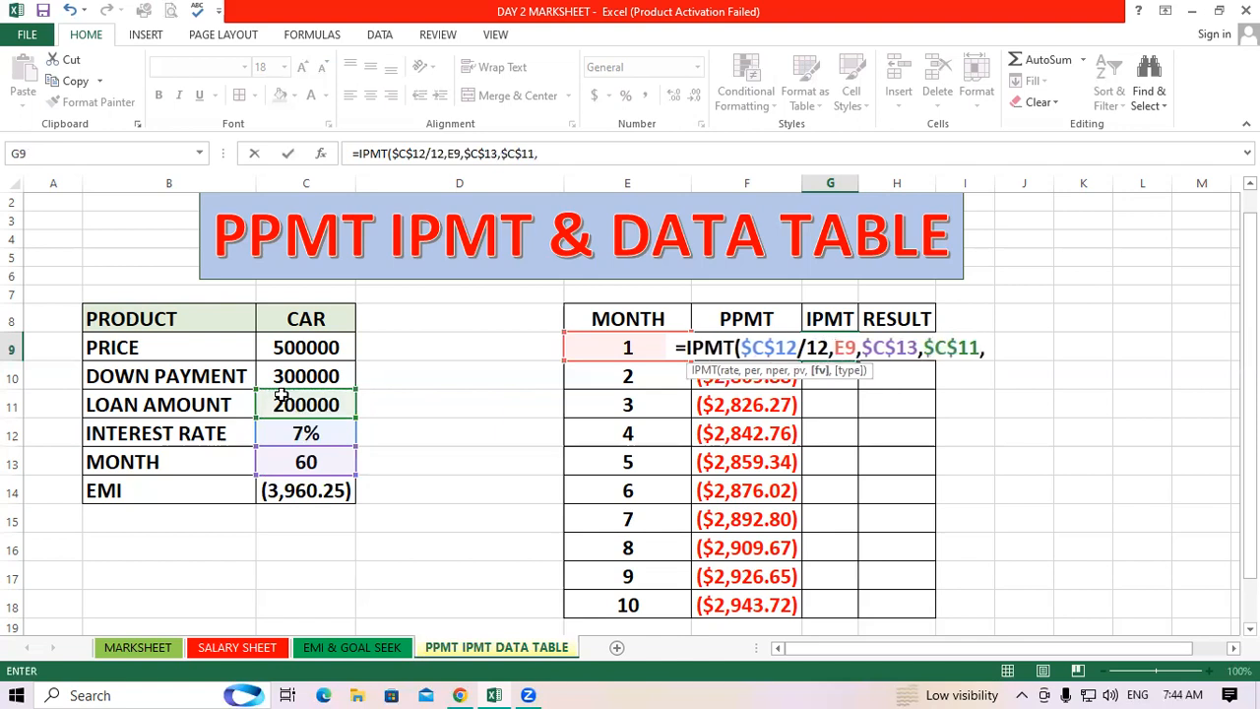
type("1)")
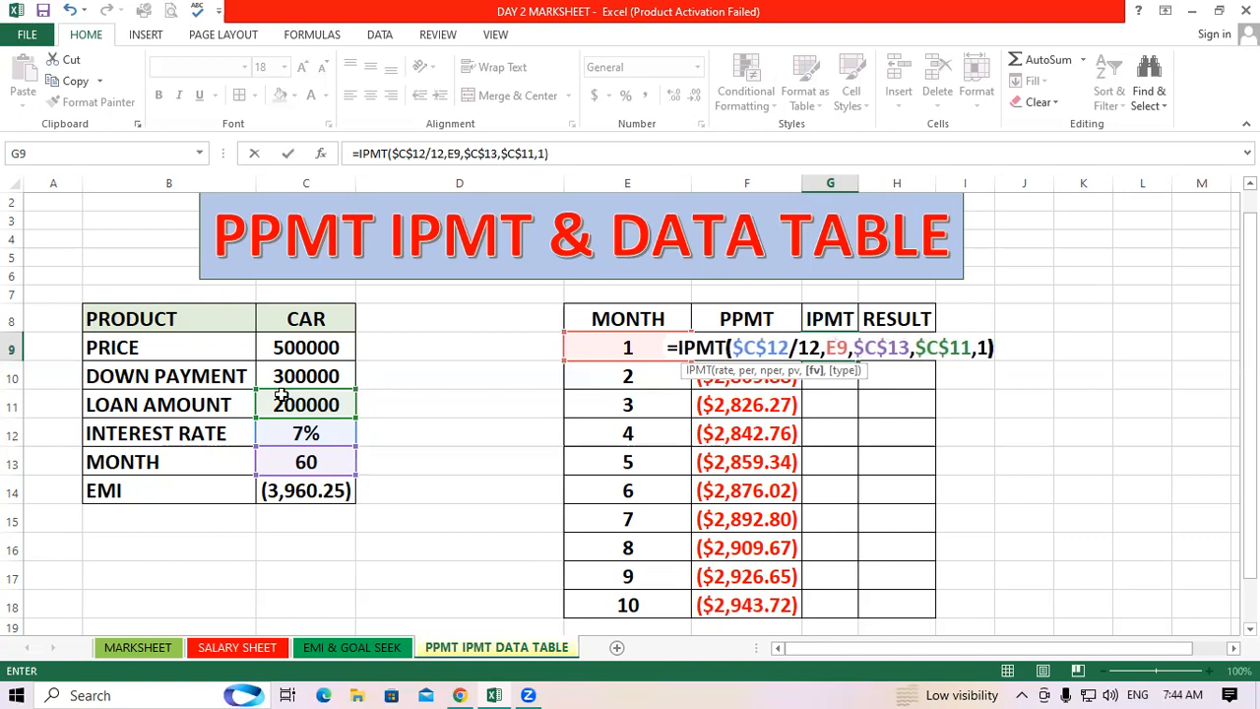
key("Return")
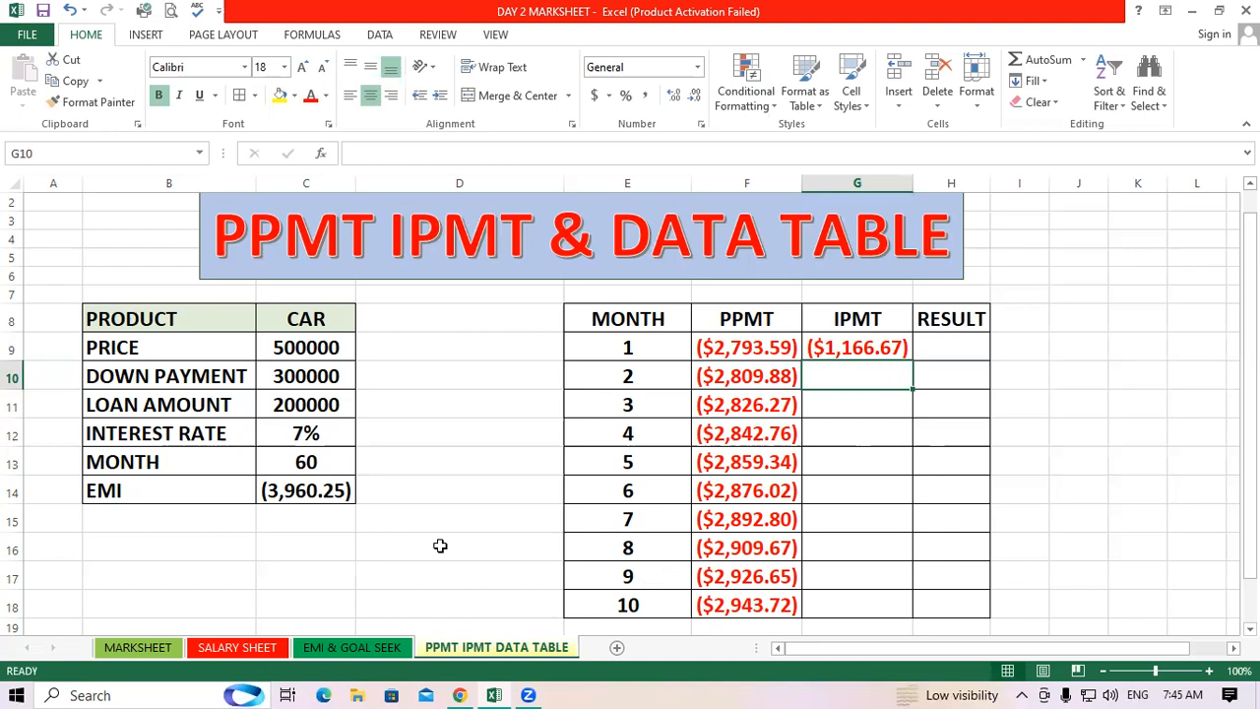
Fill the IPMT formula from G9 down through G18 for months 1 to 10
left_click(343, 495)
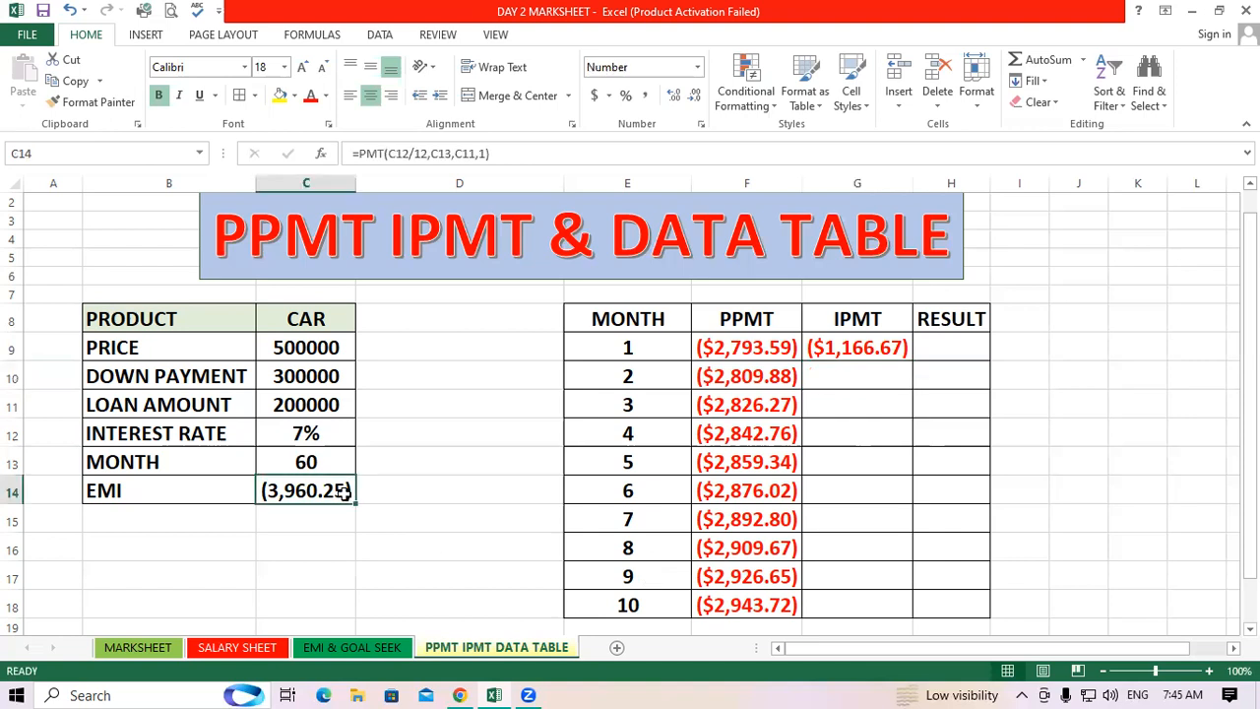
left_click(663, 347)
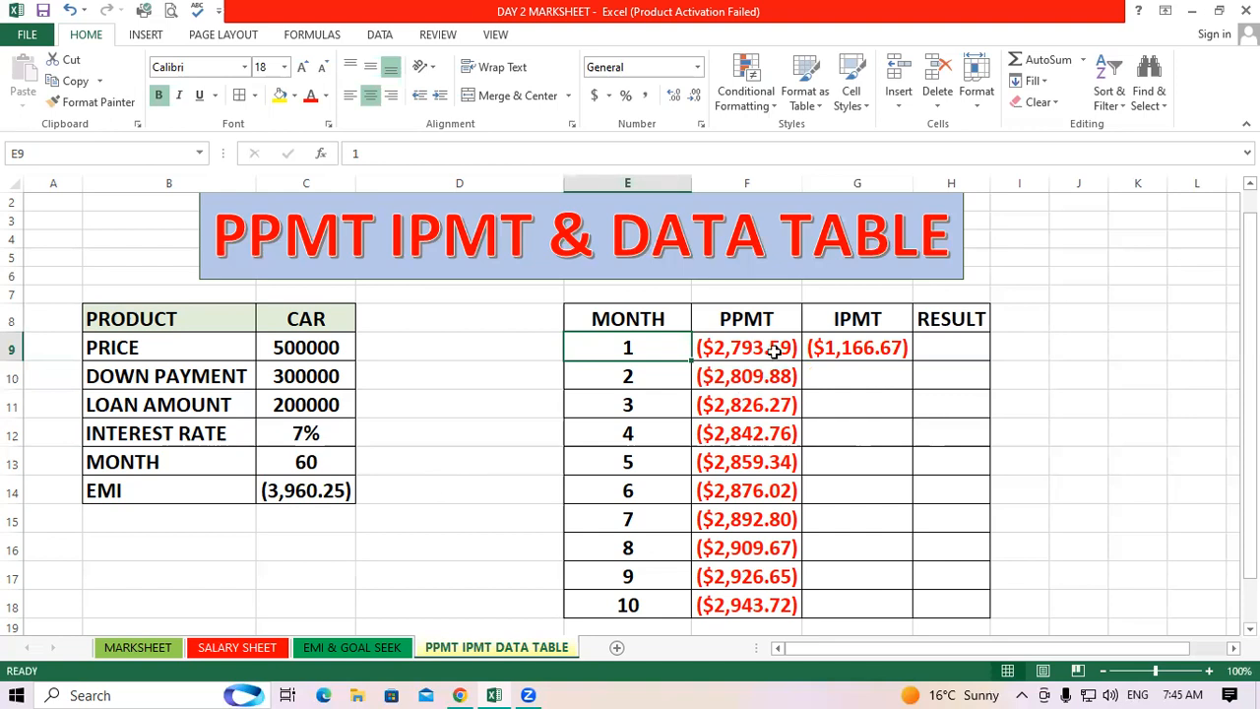
key("Right")
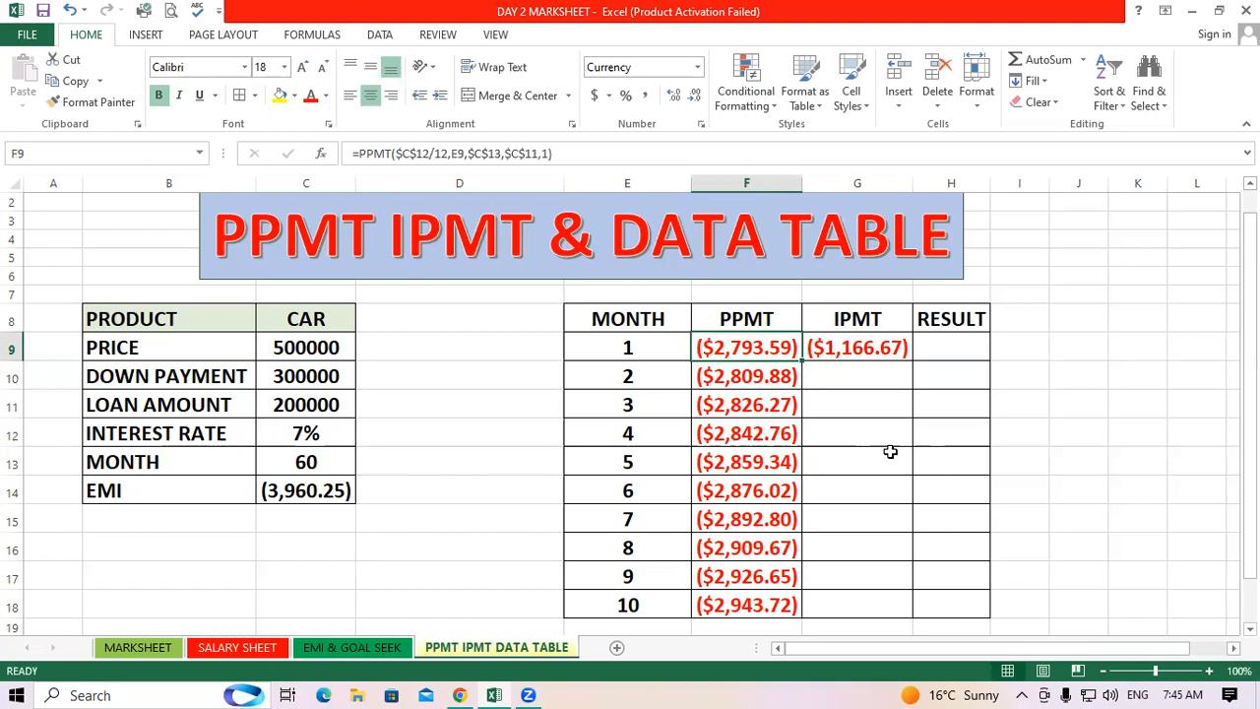
left_click(907, 352)
double_click(914, 364)
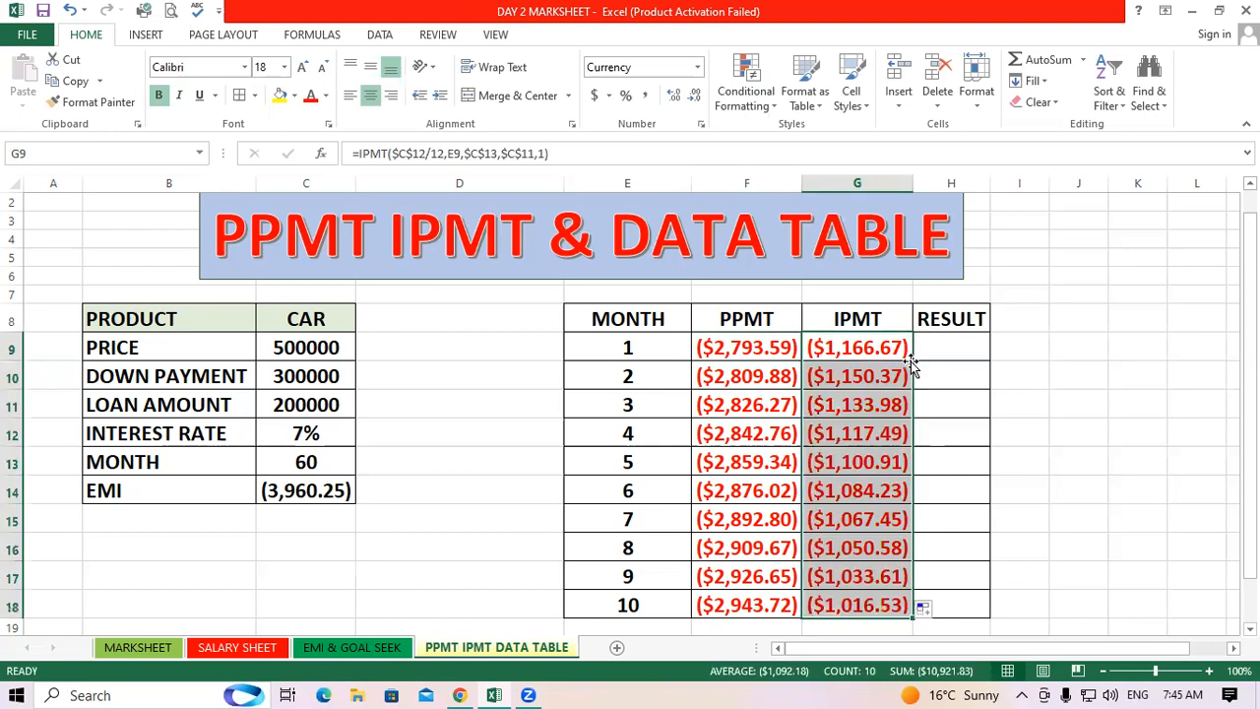
Inspect the copied IPMT formulas in G9 through G18 to check their cell references
left_click(977, 410)
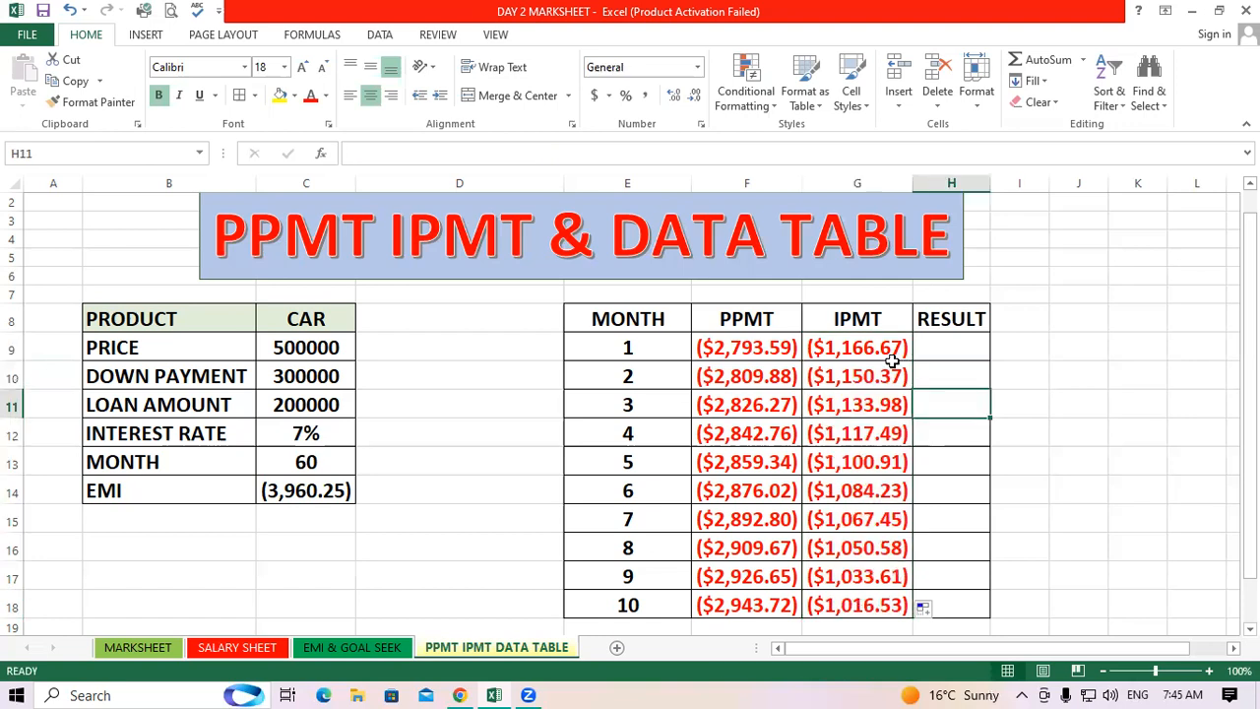
left_click(869, 342)
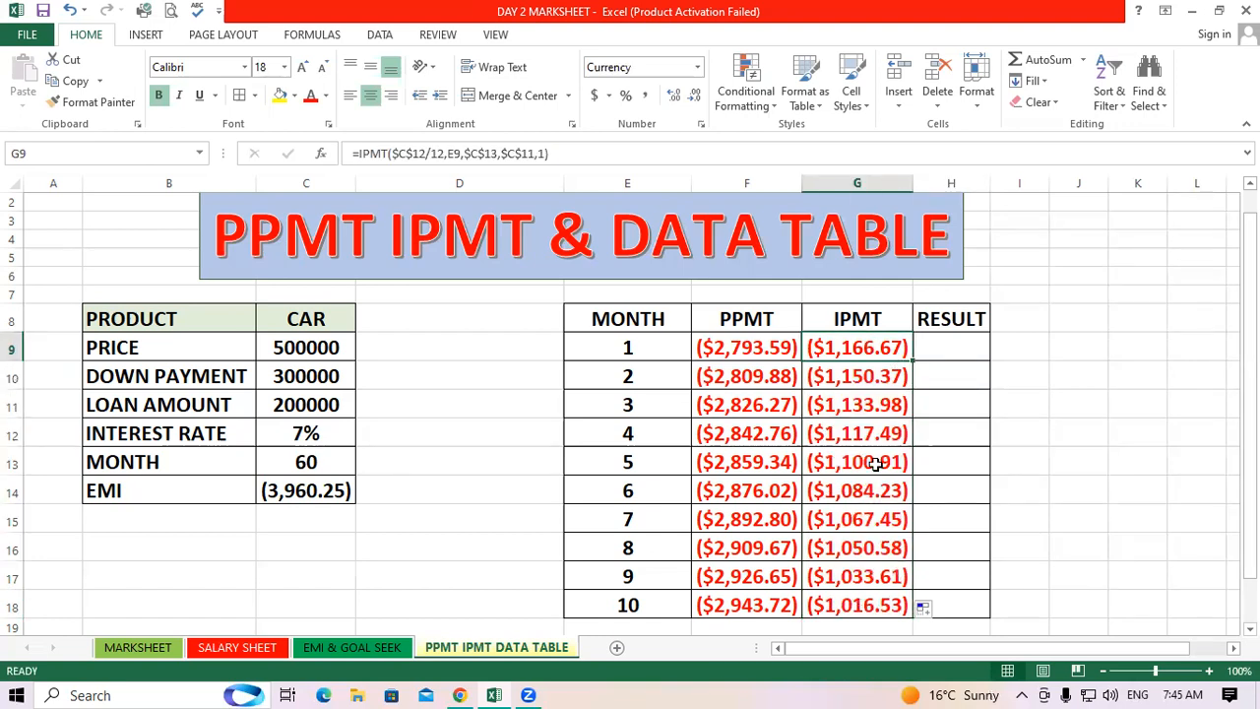
key("ctrl+Down")
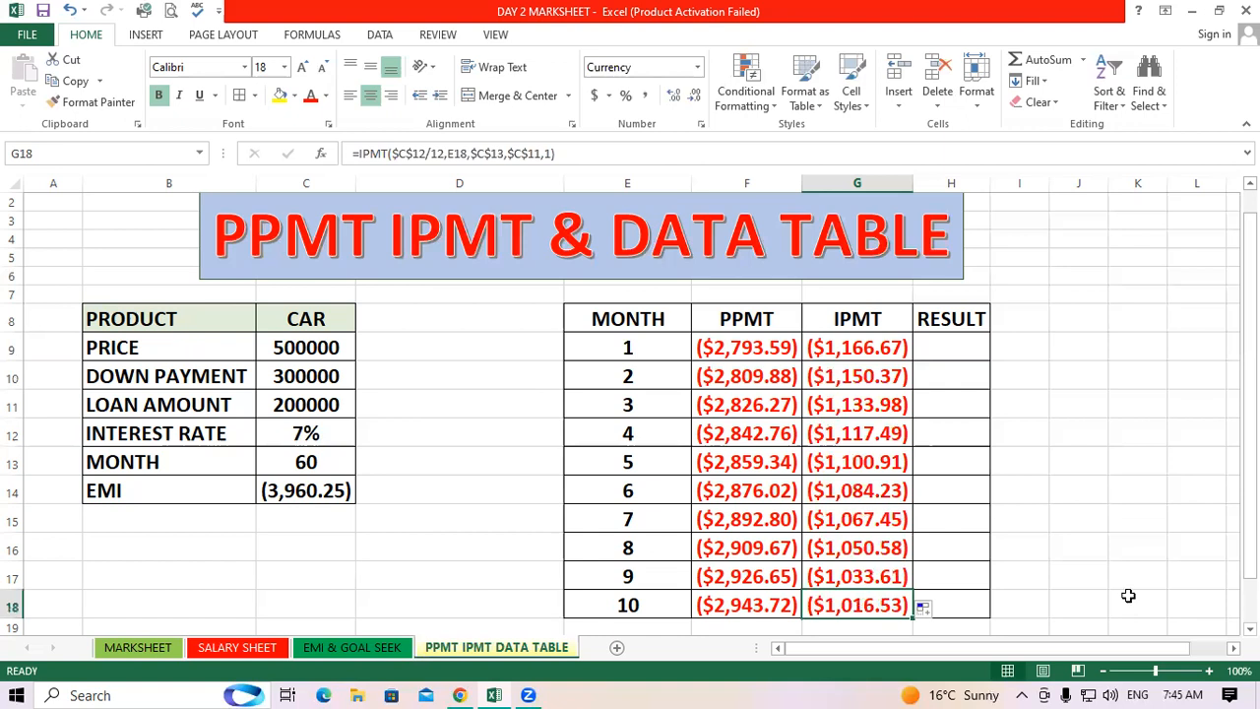
left_click(876, 356)
left_click(890, 601, "shift")
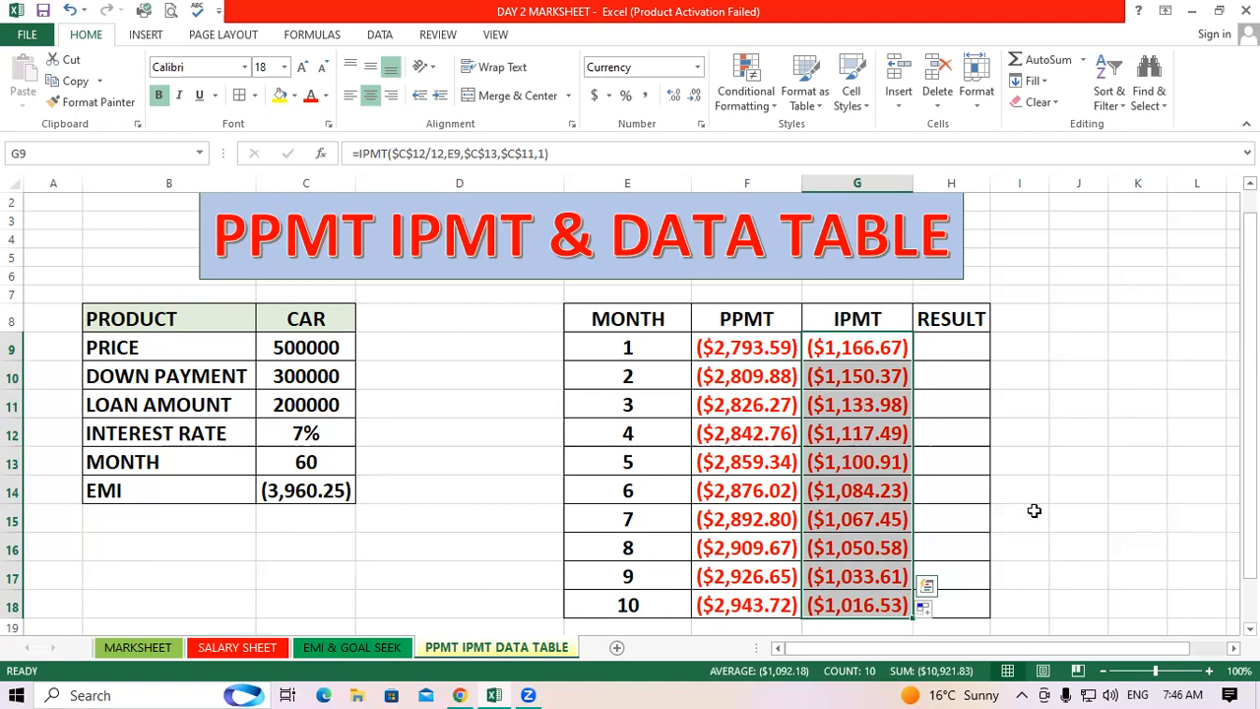
left_click(951, 348)
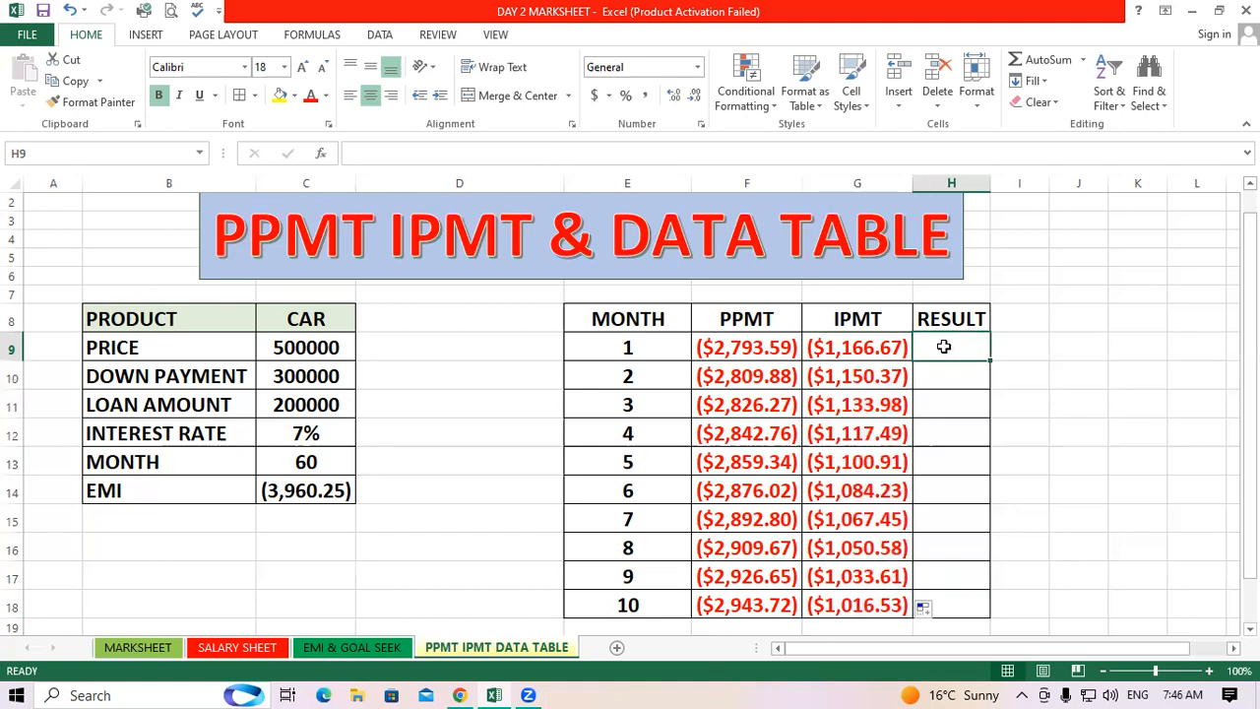
left_click_drag(758, 350, 832, 362)
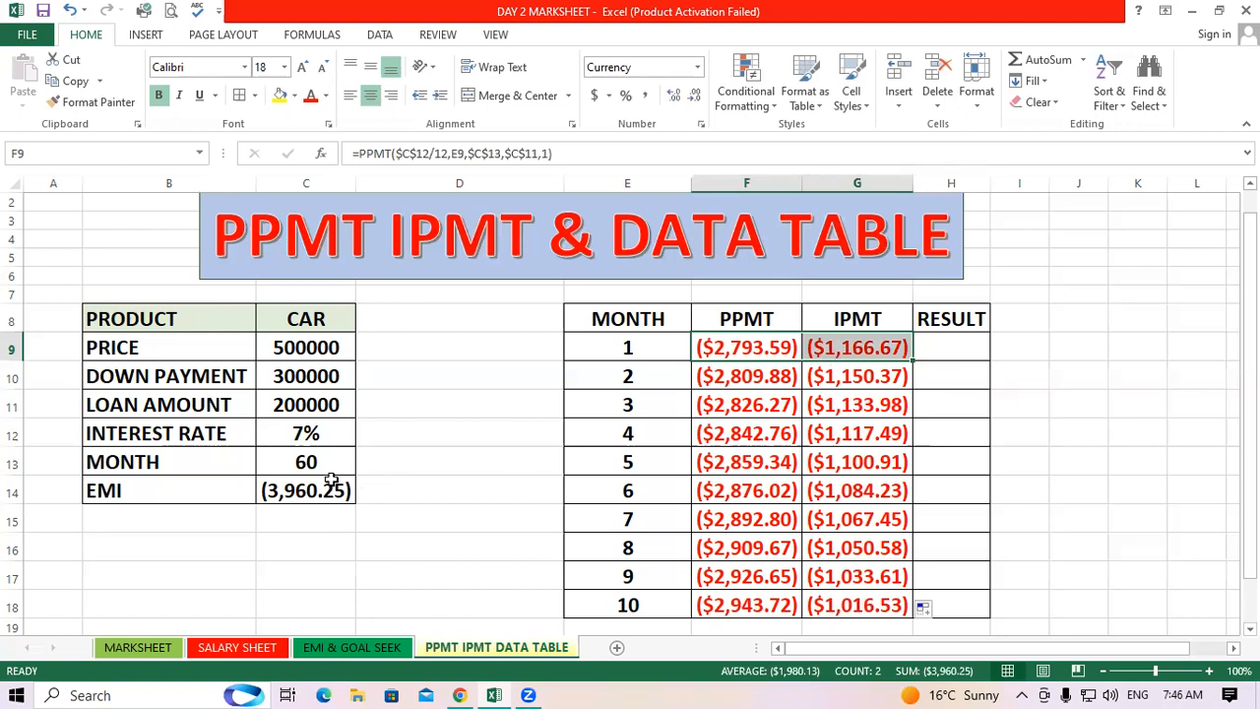
left_click_drag(935, 350, 938, 608)
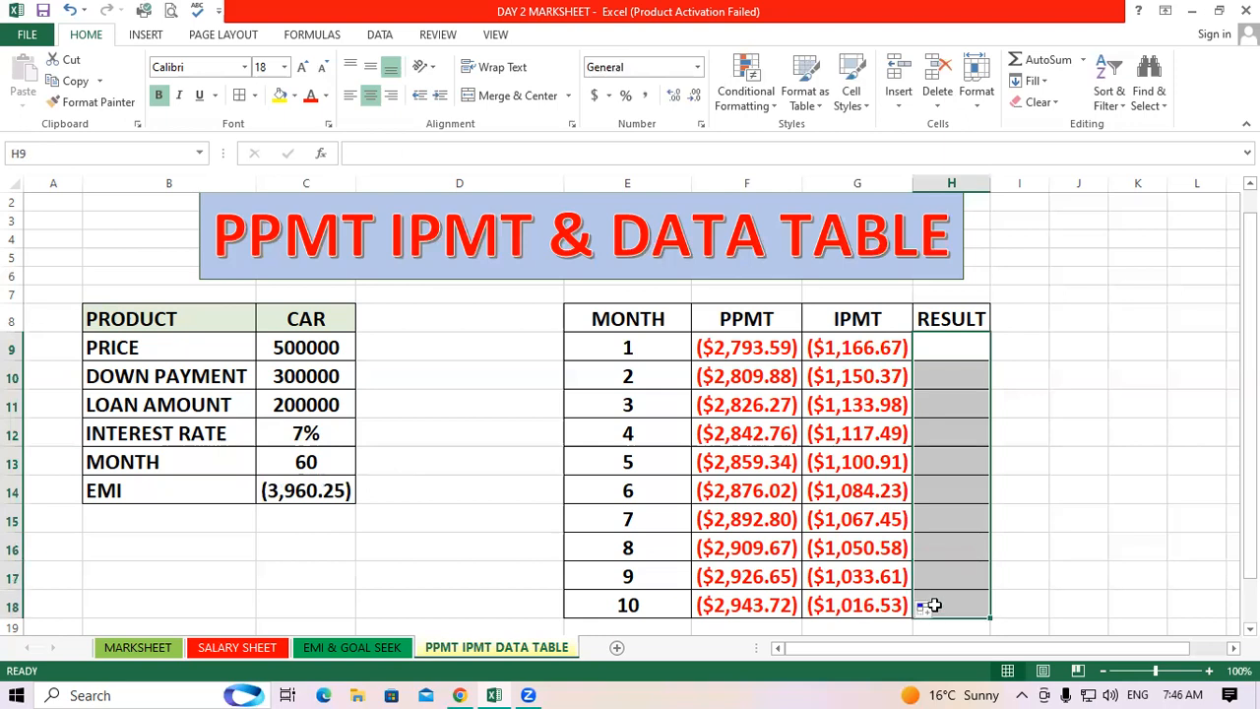
left_click(1083, 424)
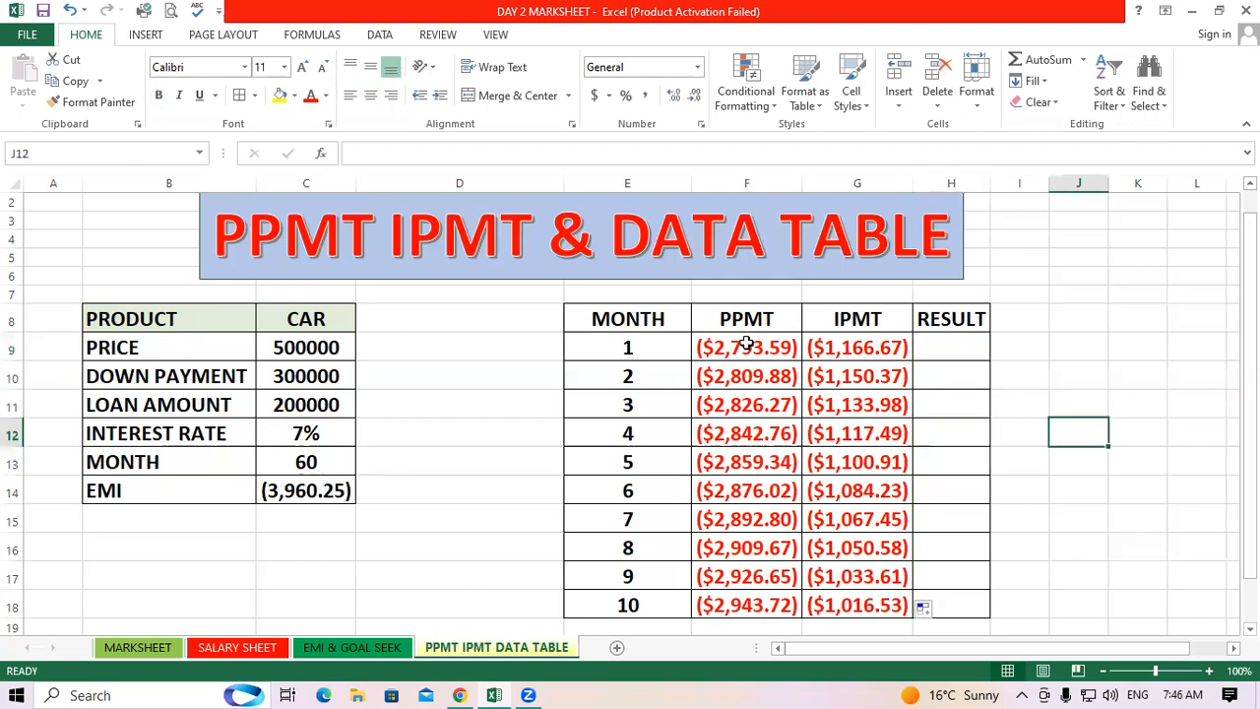
Format the PPMT and IPMT values in F9:G18 as Number with 2 decimal places and black bracketed negatives
left_click_drag(748, 343, 891, 604)
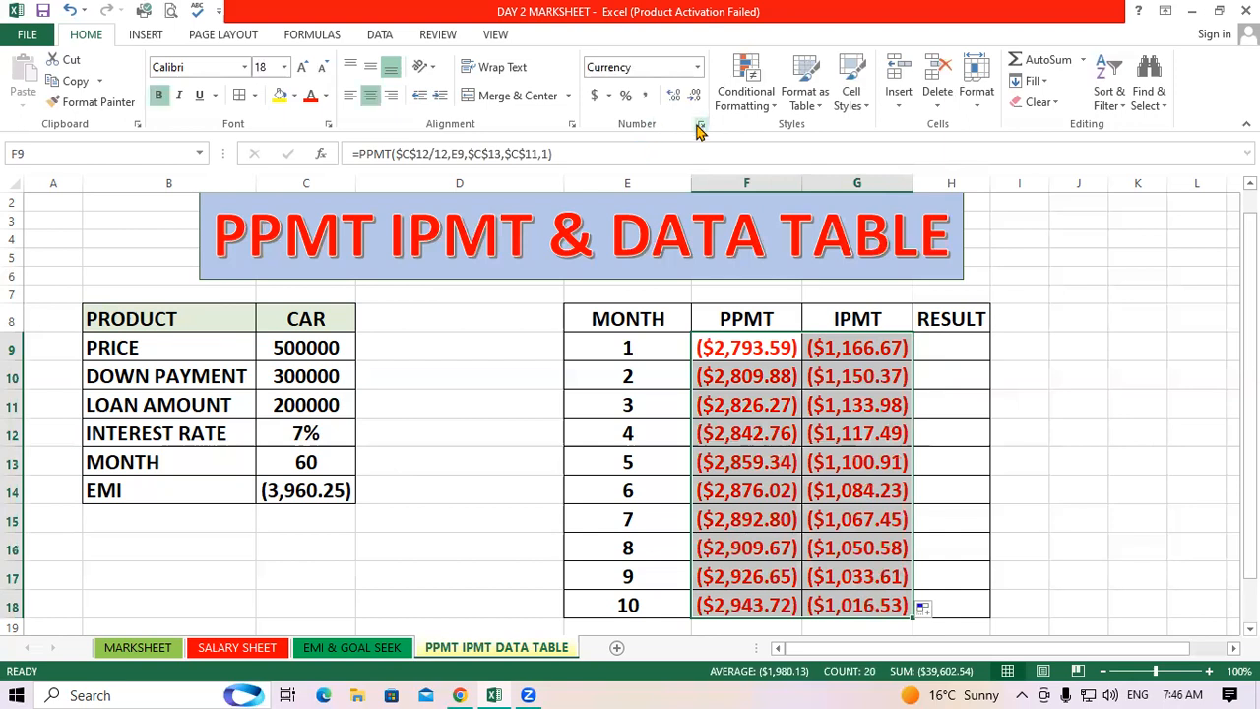
left_click(700, 125)
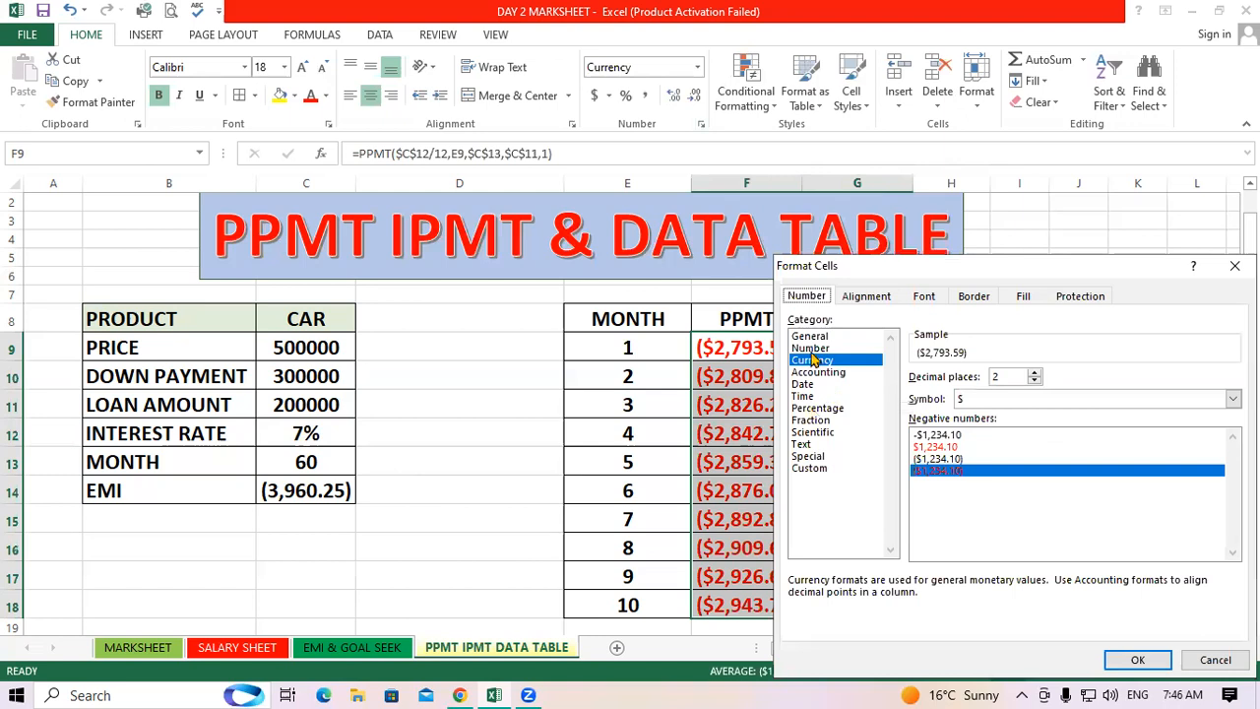
left_click(811, 348)
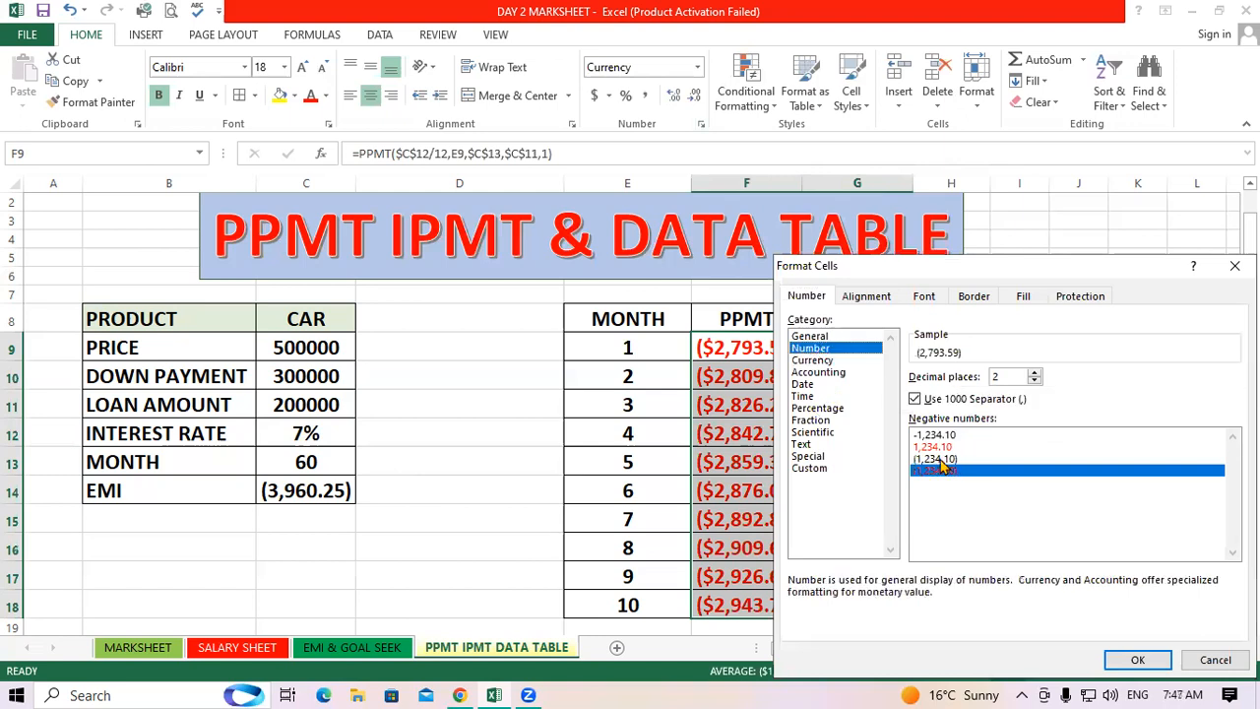
left_click(941, 460)
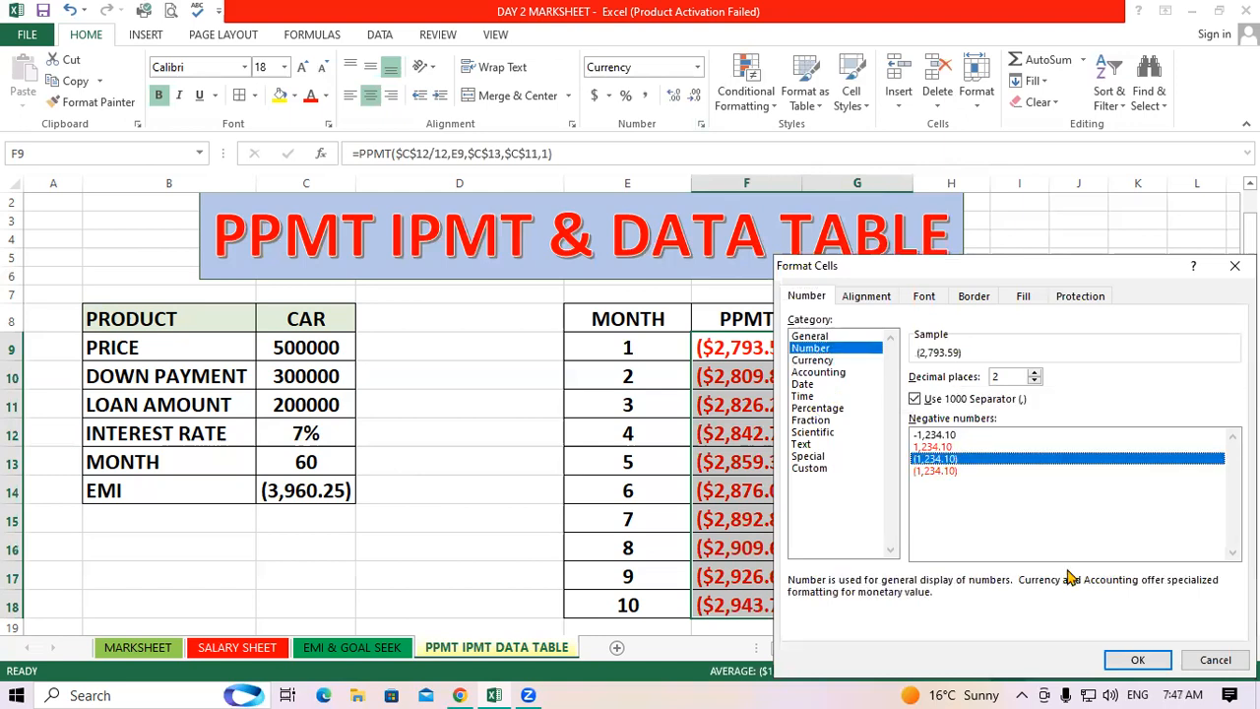
left_click(1140, 664)
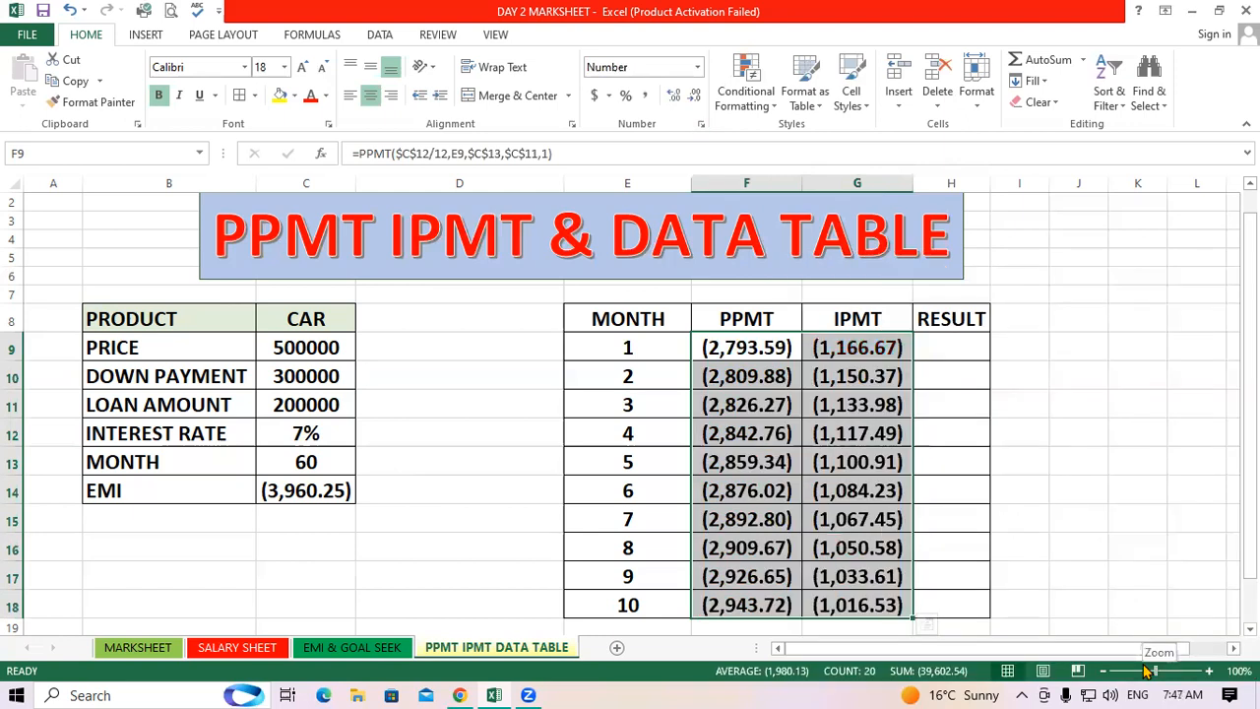
left_click(1091, 520)
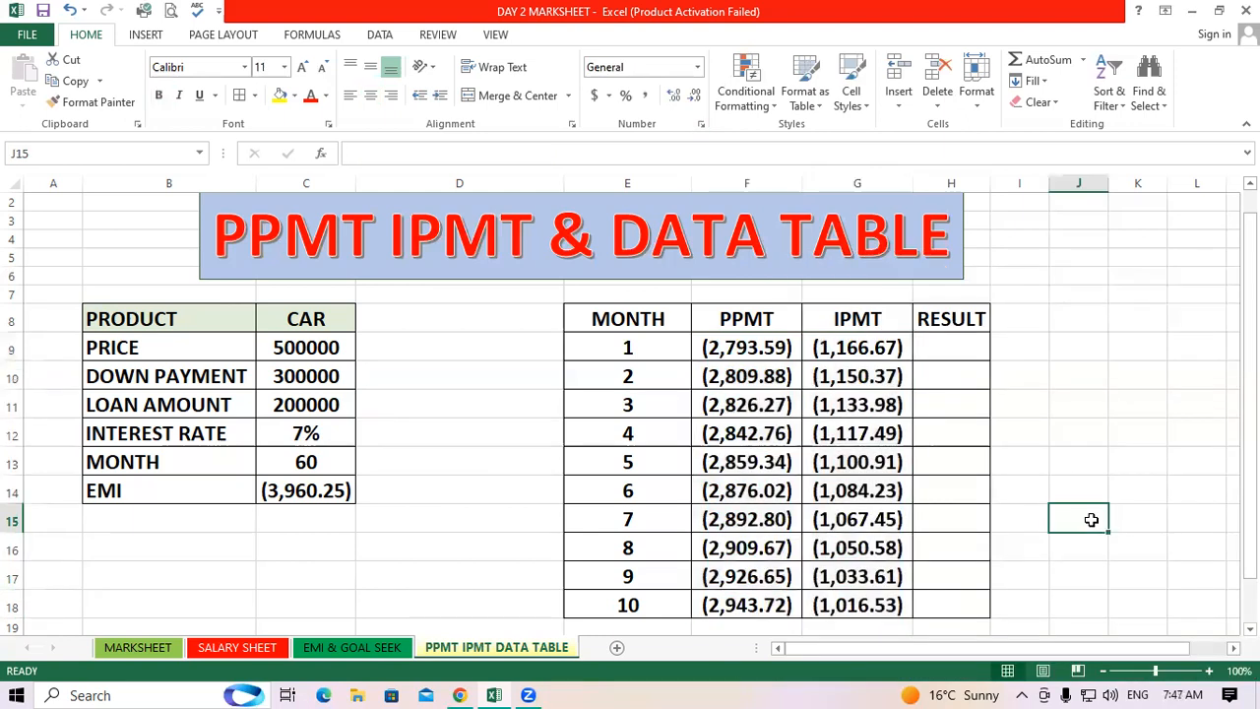
Enter =F9+G9 in H9 as the month's result and fill it down through H18
left_click(945, 336)
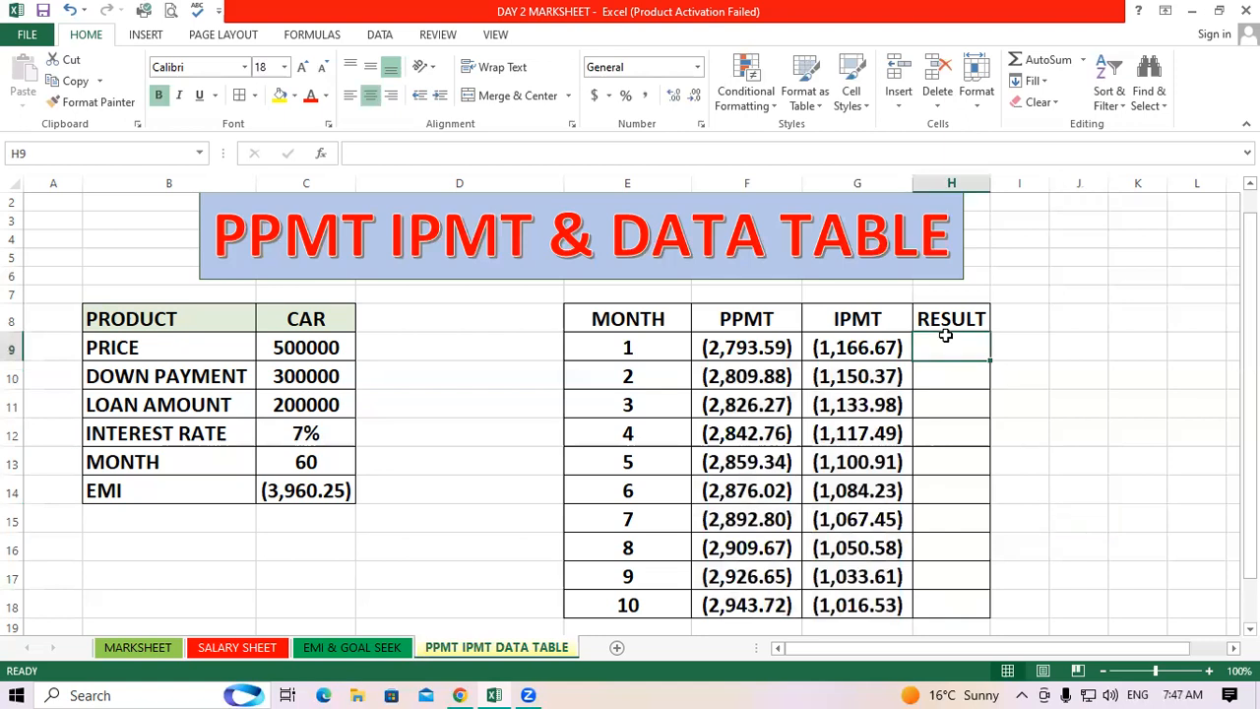
type("=")
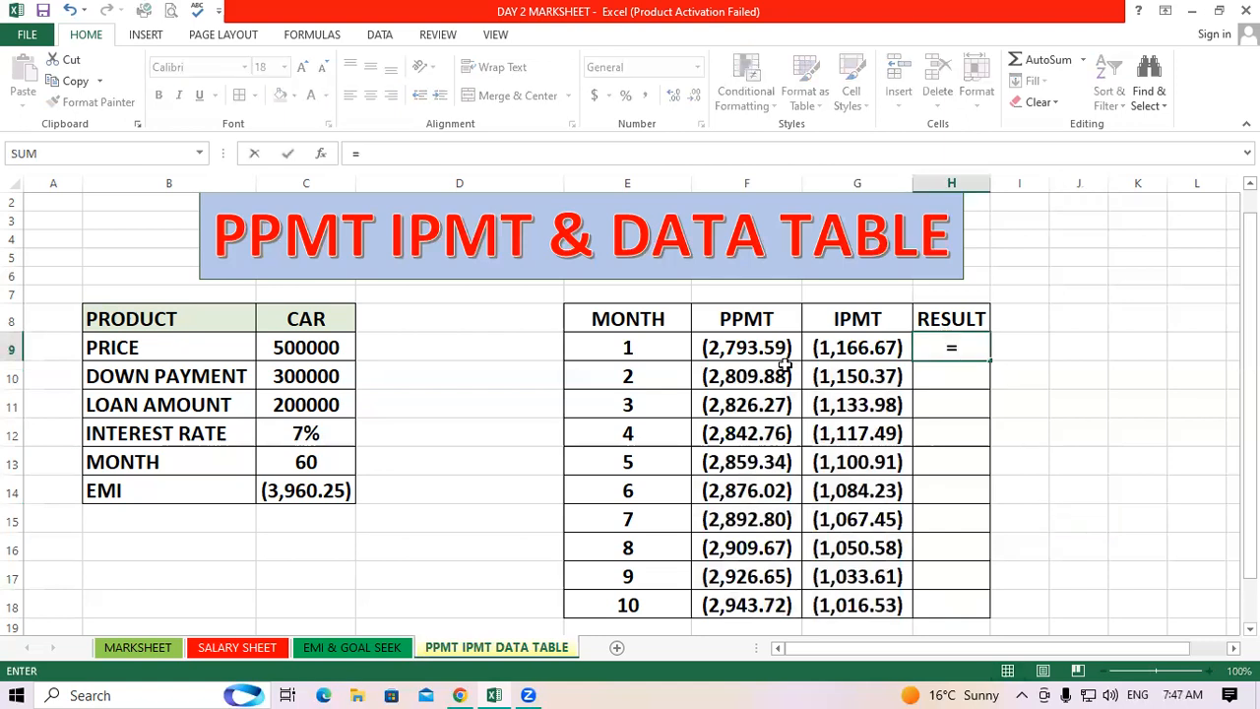
left_click(732, 348)
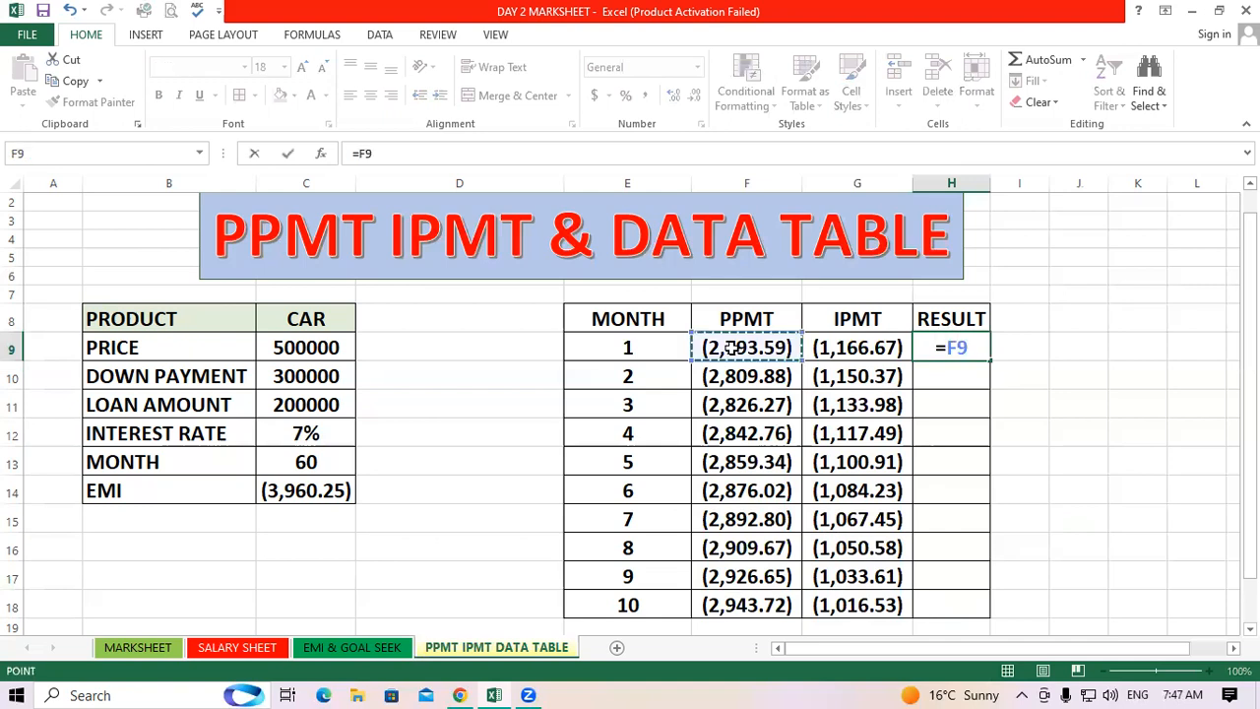
type("+")
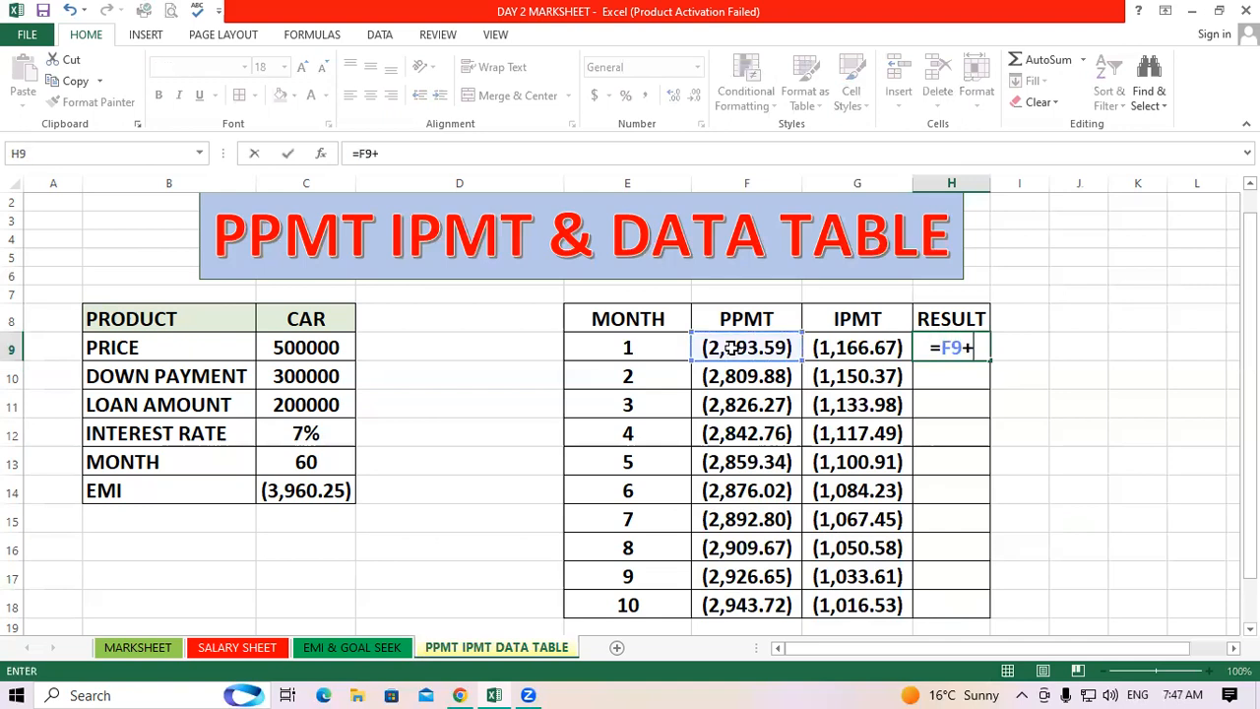
left_click(883, 347)
key("Return")
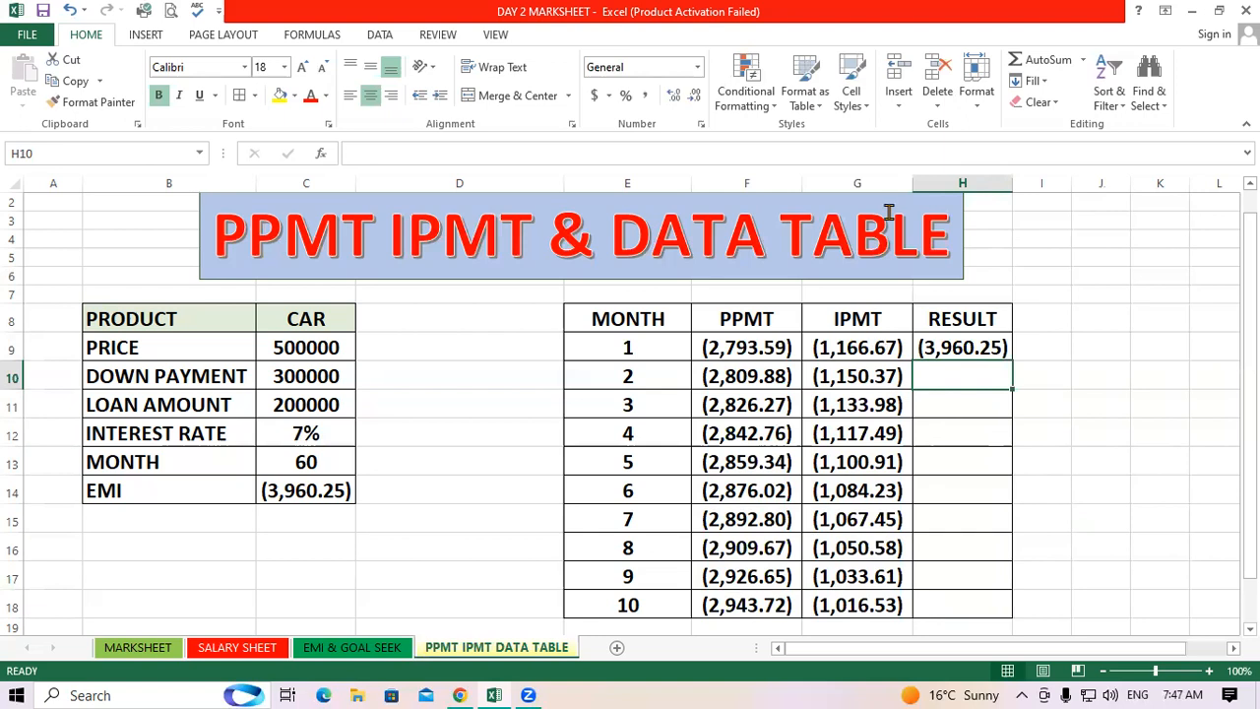
left_click(987, 347)
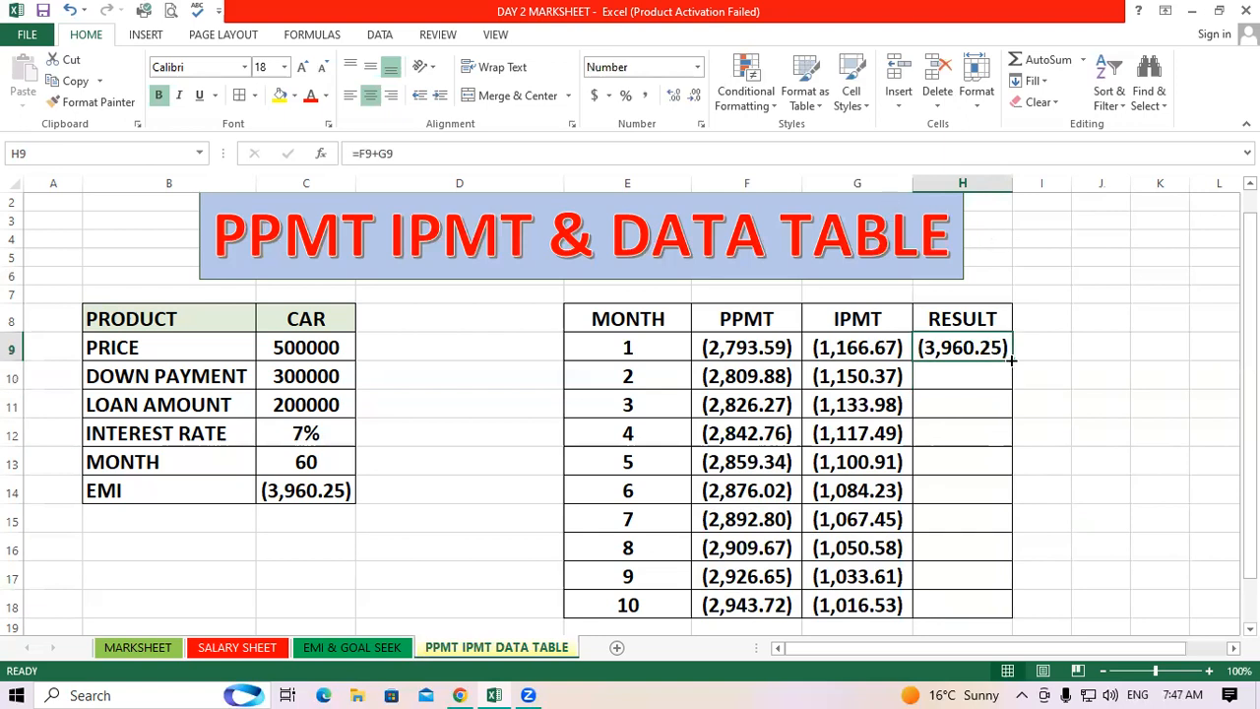
double_click(1011, 362)
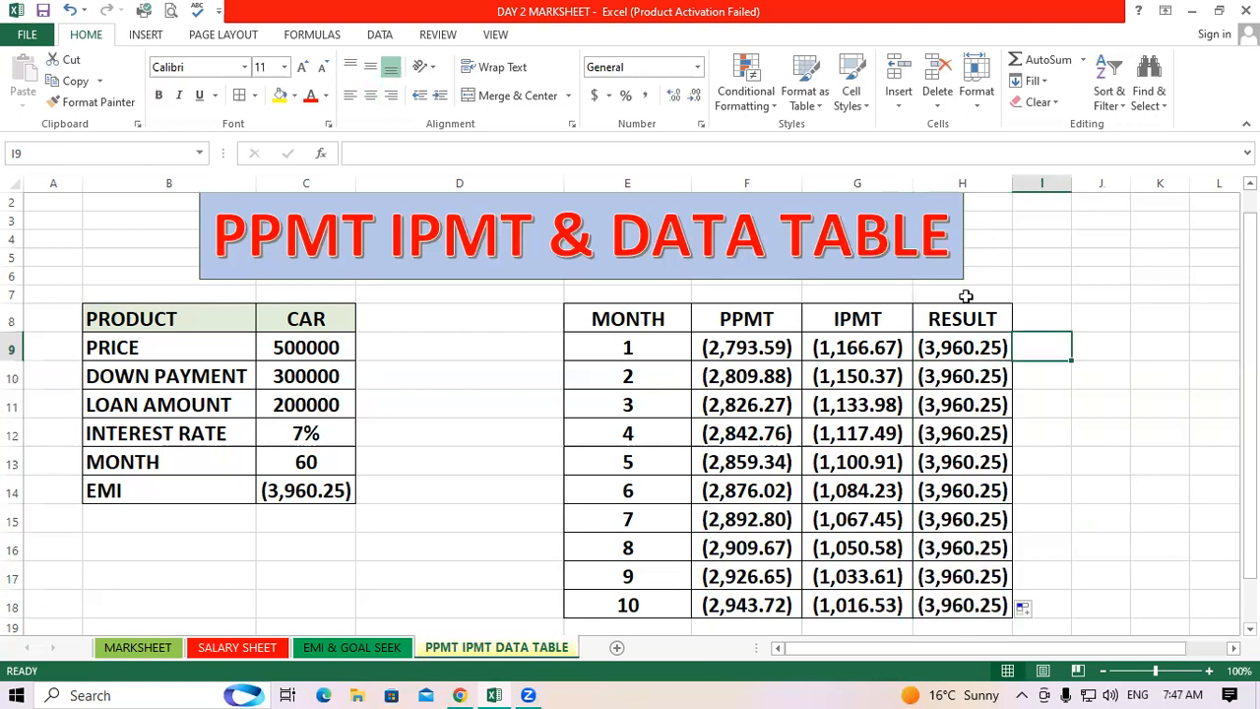
left_click_drag(974, 351, 975, 421)
left_click_drag(980, 566, 973, 605)
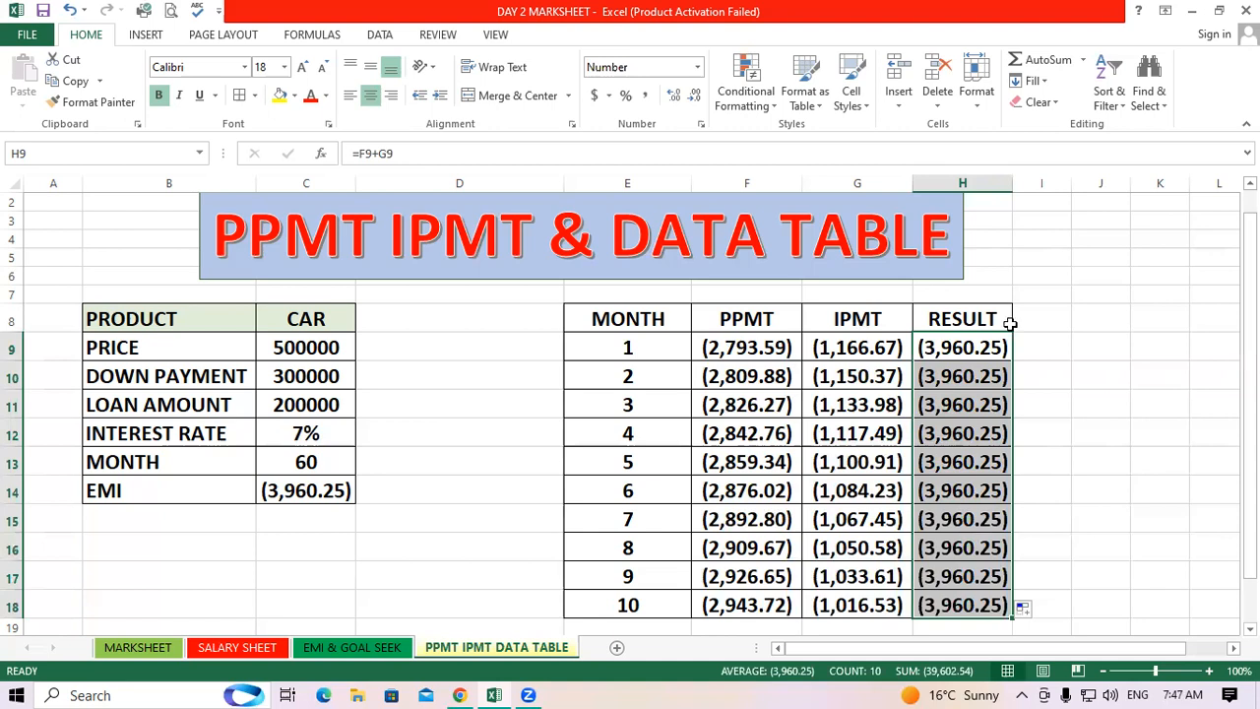
key("Right")
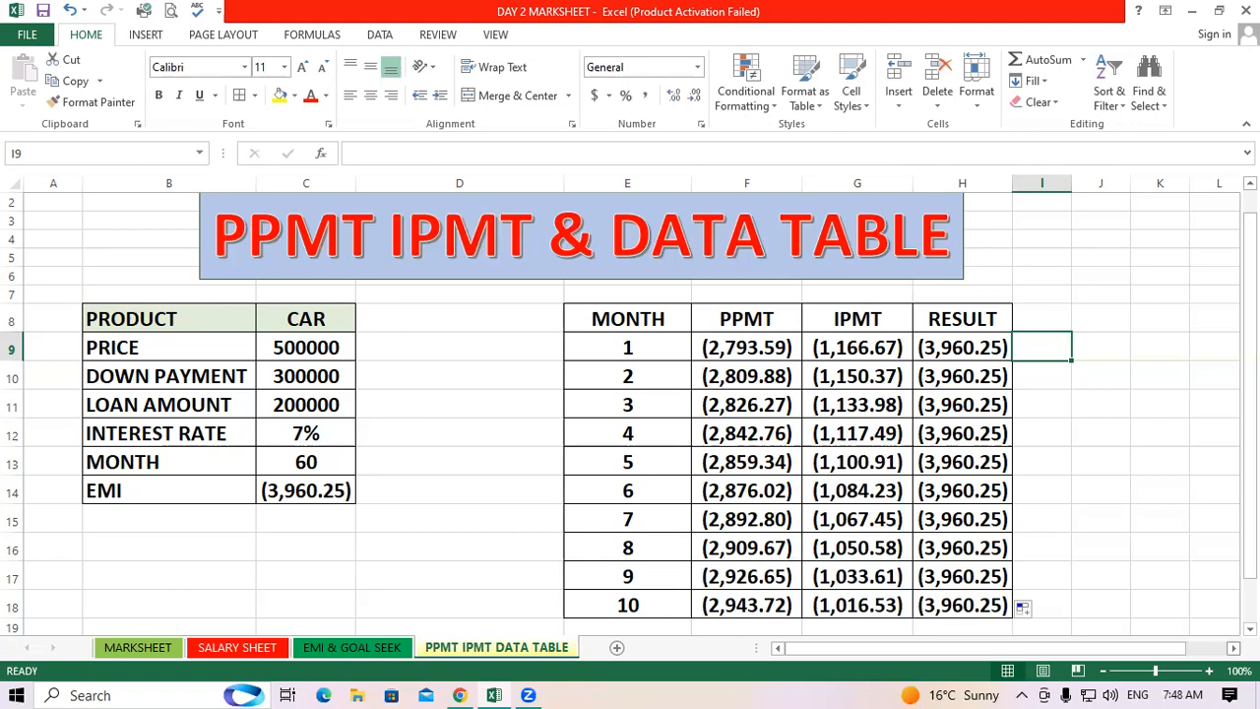
Link cell K8 to the EMI with the formula =C14
double_click(1234, 648)
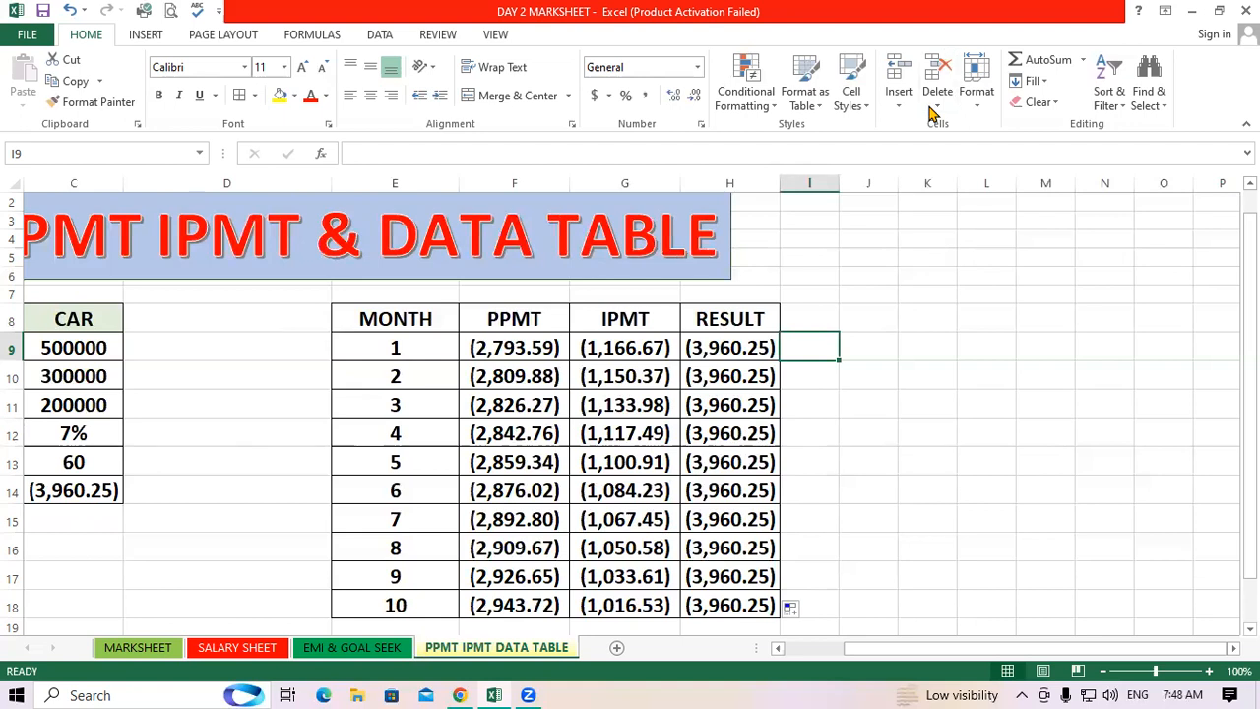
key("ctrl+n")
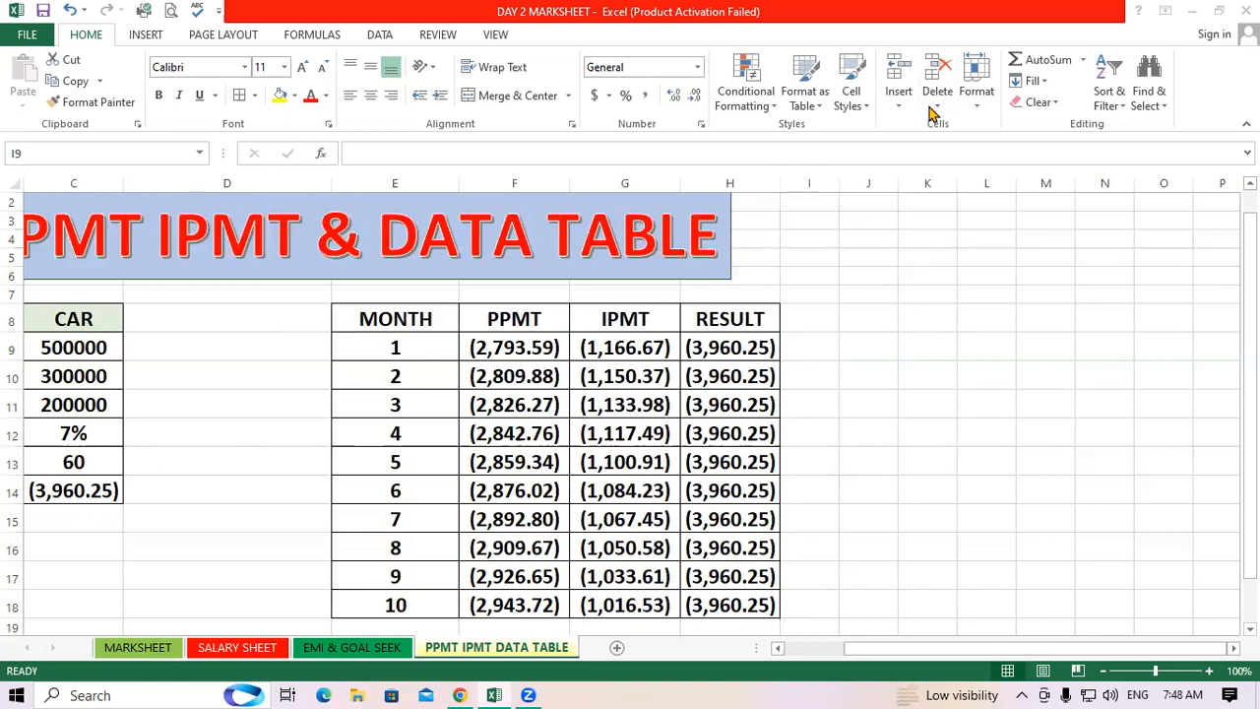
left_click(985, 398)
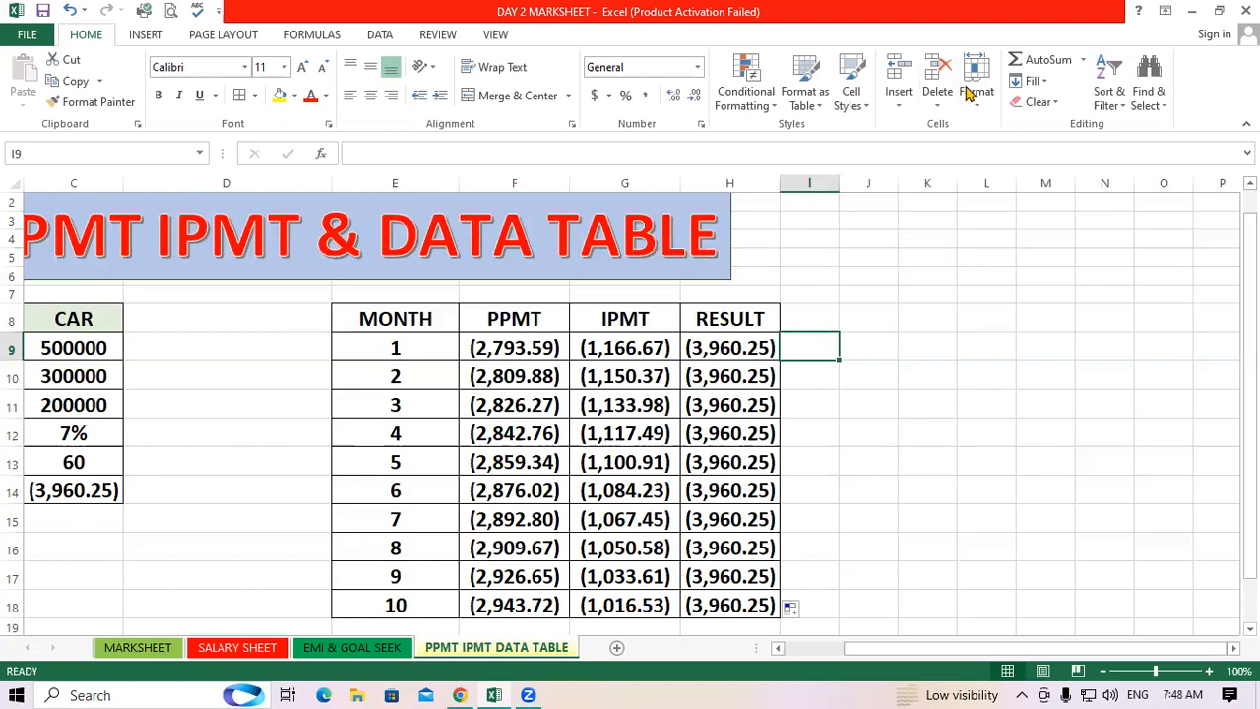
left_click(778, 648)
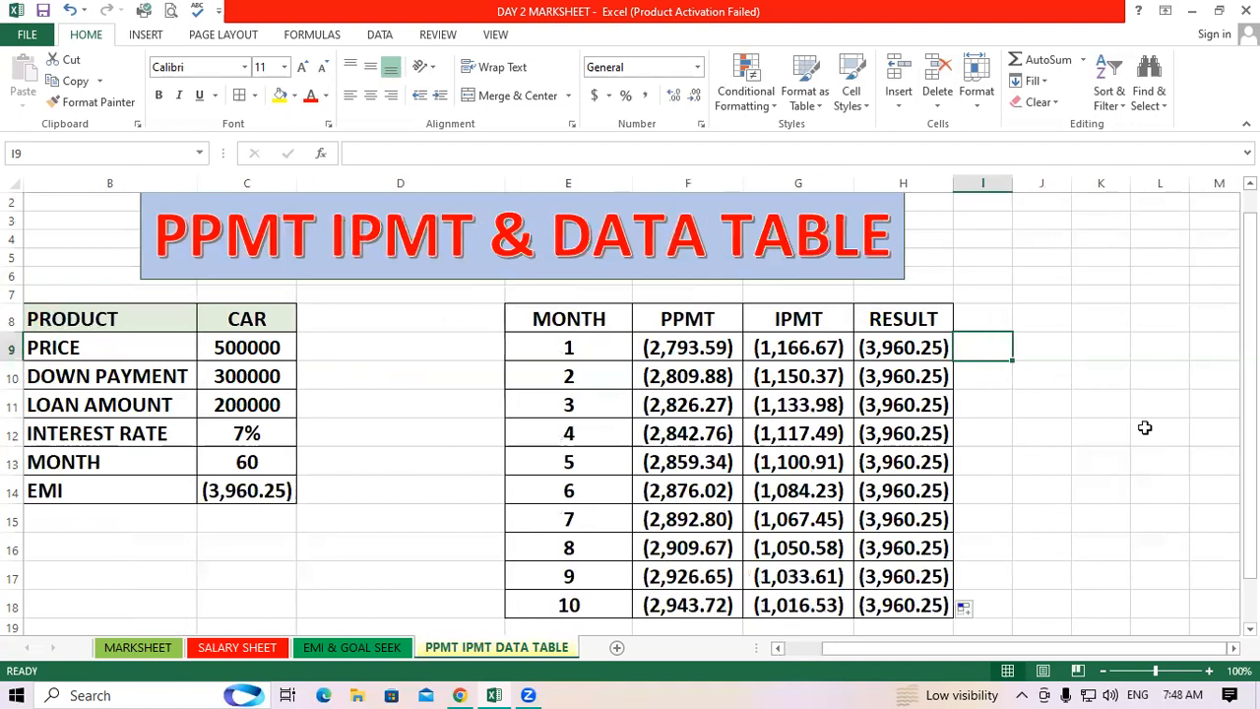
left_click(1089, 315)
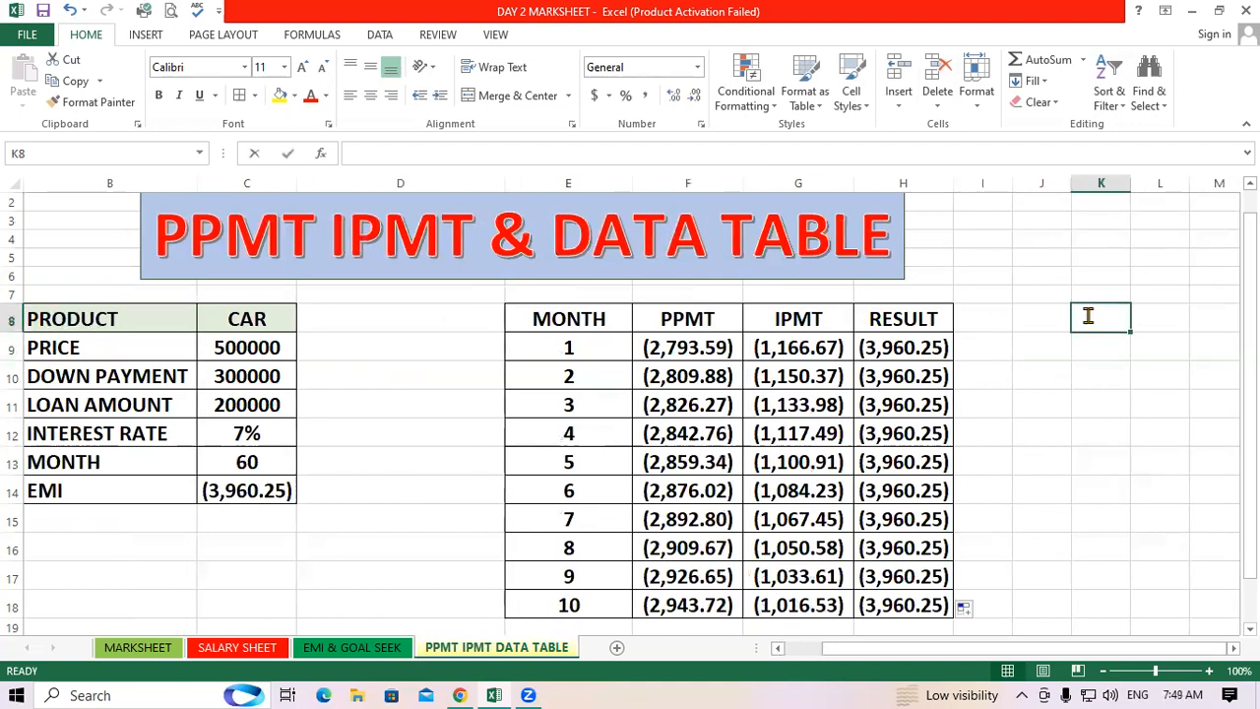
type("=")
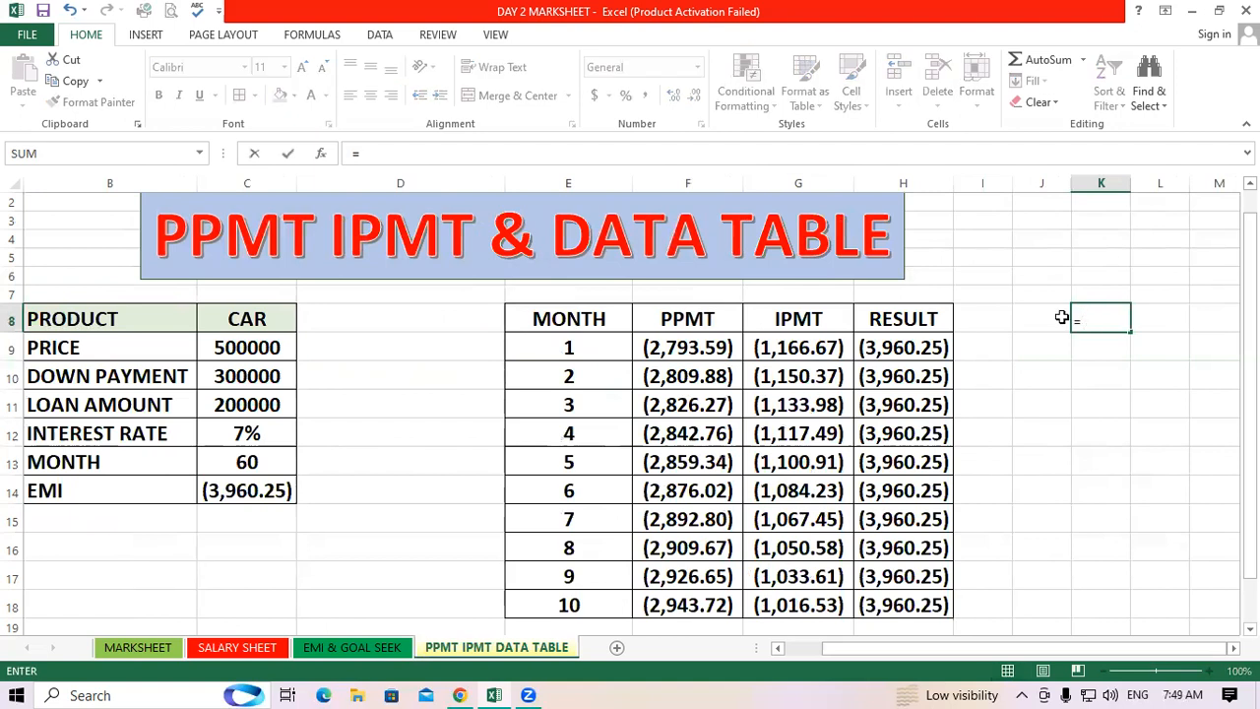
left_click(248, 489)
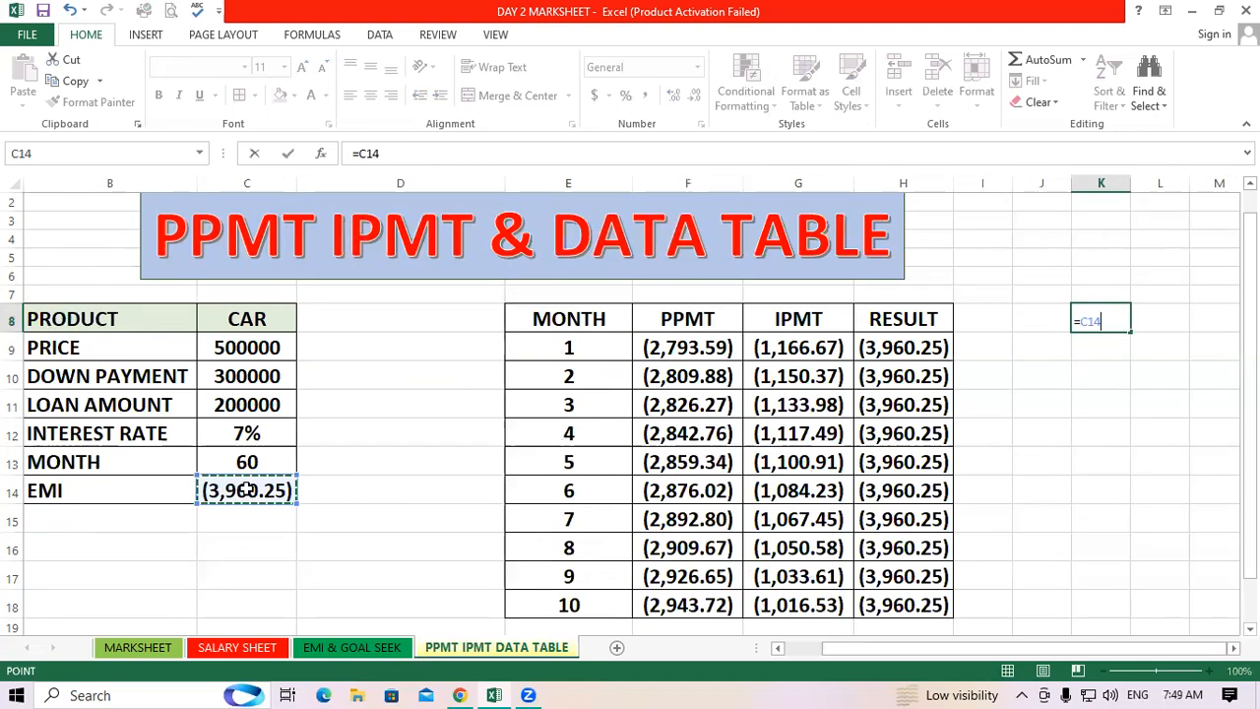
key("Return")
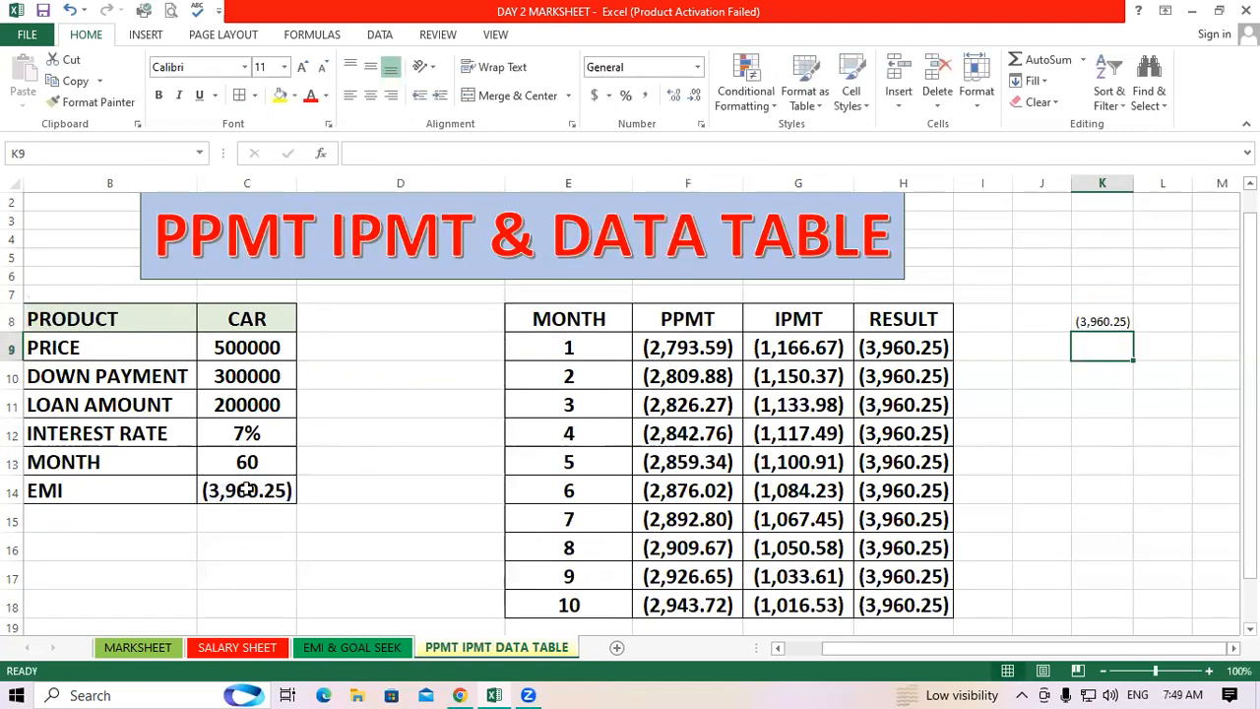
Apply all borders to the data table range J8:K15
left_click(1089, 312)
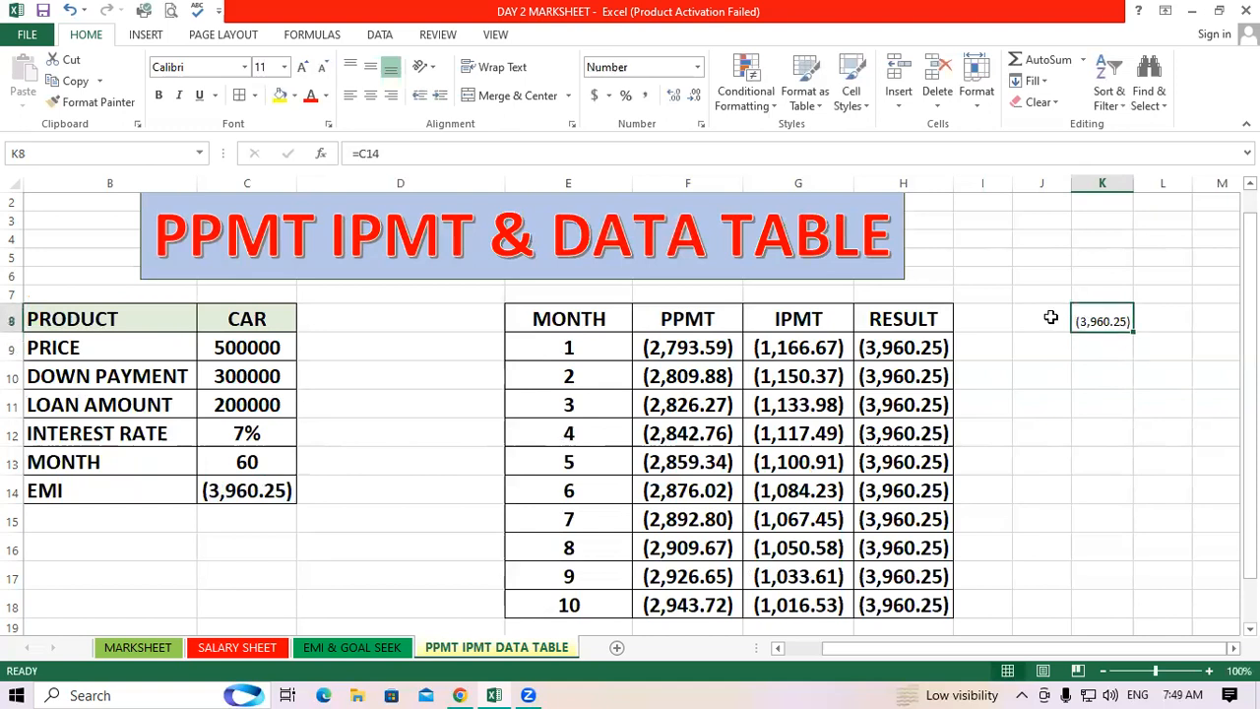
left_click_drag(1042, 319, 1107, 518)
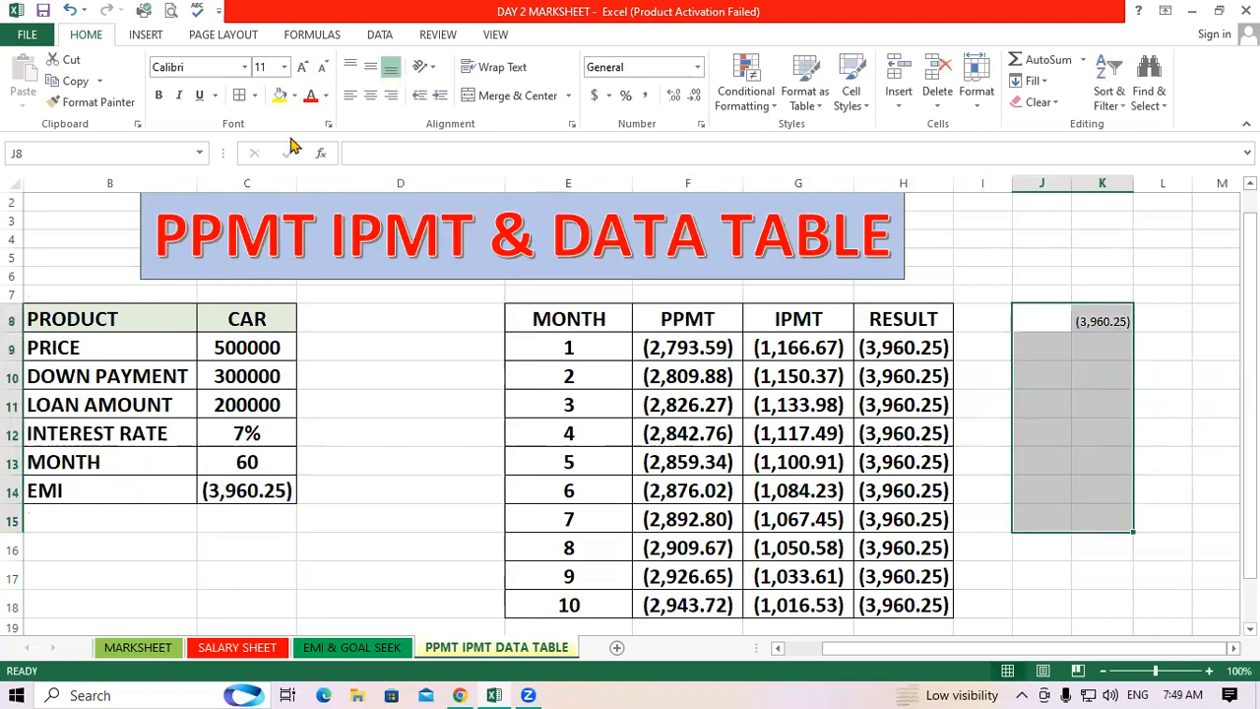
left_click(239, 96)
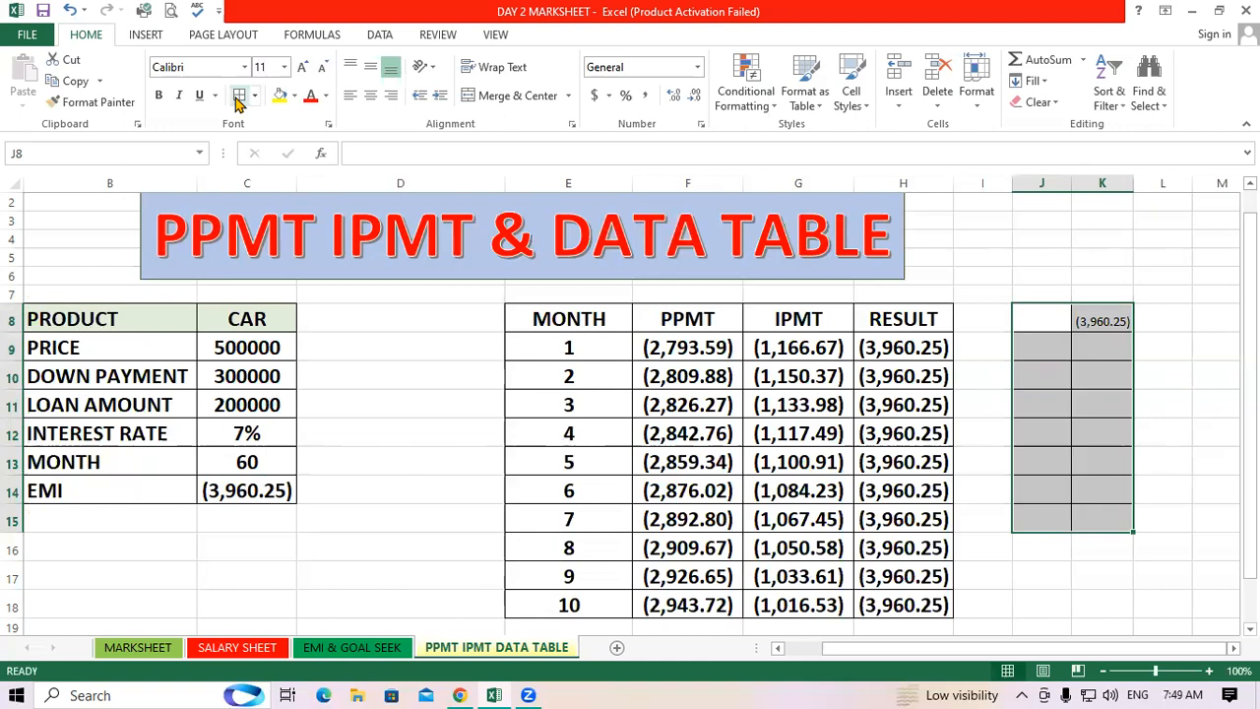
left_click(1104, 319)
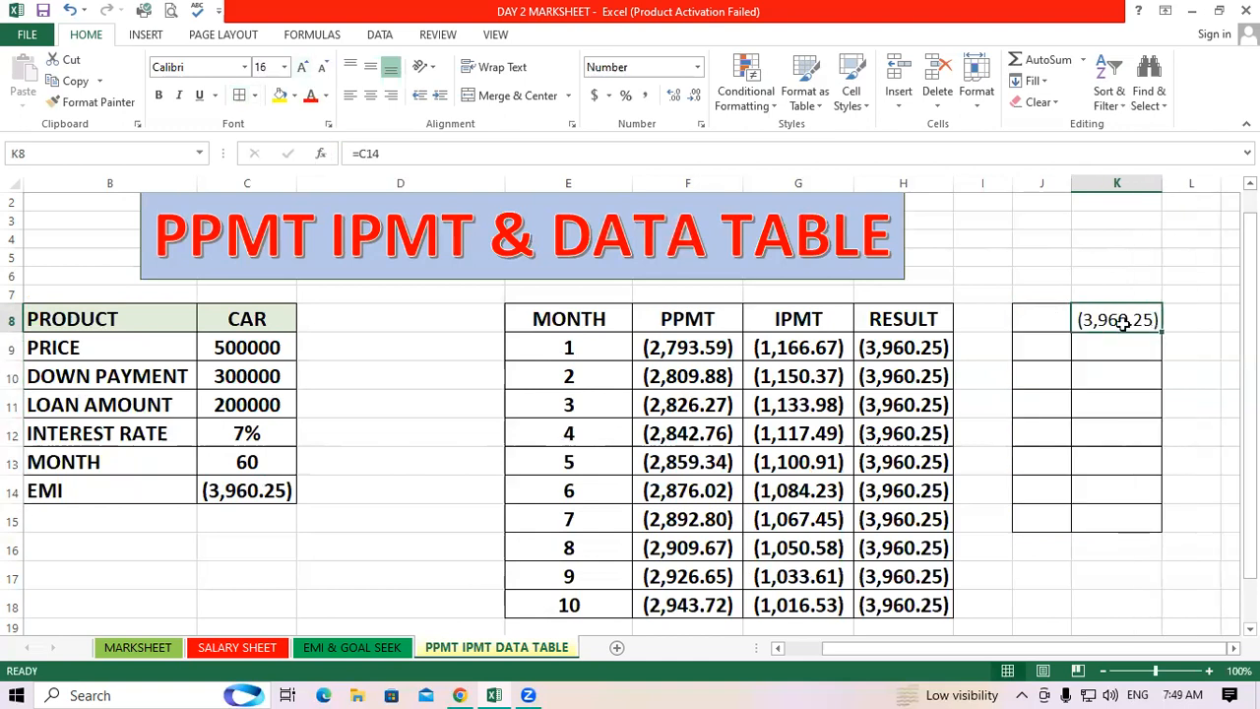
left_click(1112, 402)
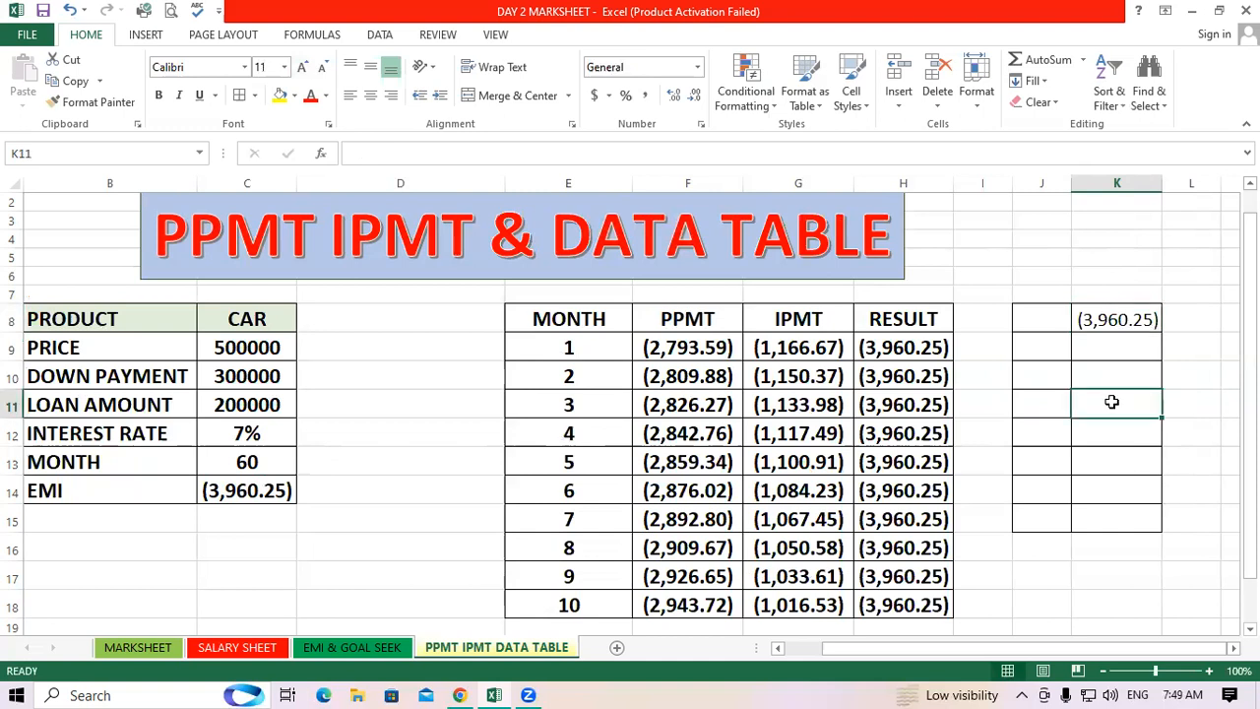
left_click(1125, 323)
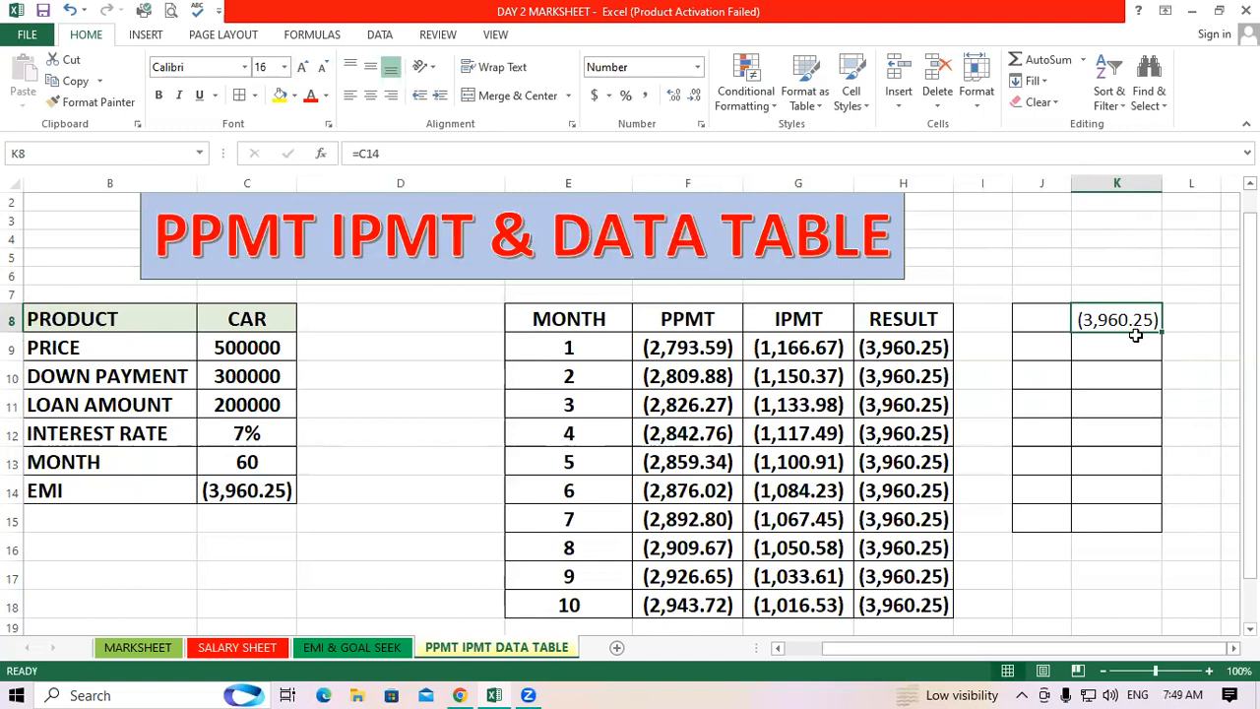
Enter the input values 10, 20, 30, 40, 50, 60 and 70 in J9 through J15
left_click(1030, 345)
type("10")
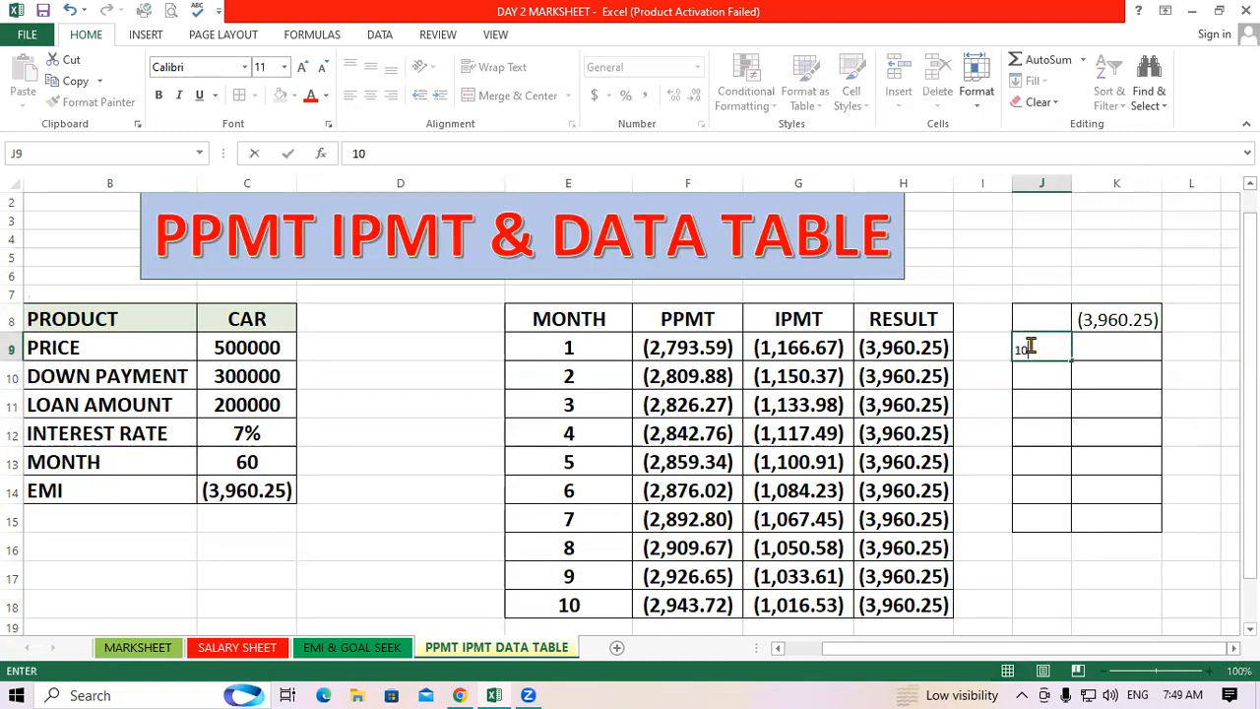
key("Return")
type("20")
key("Return")
type("3")
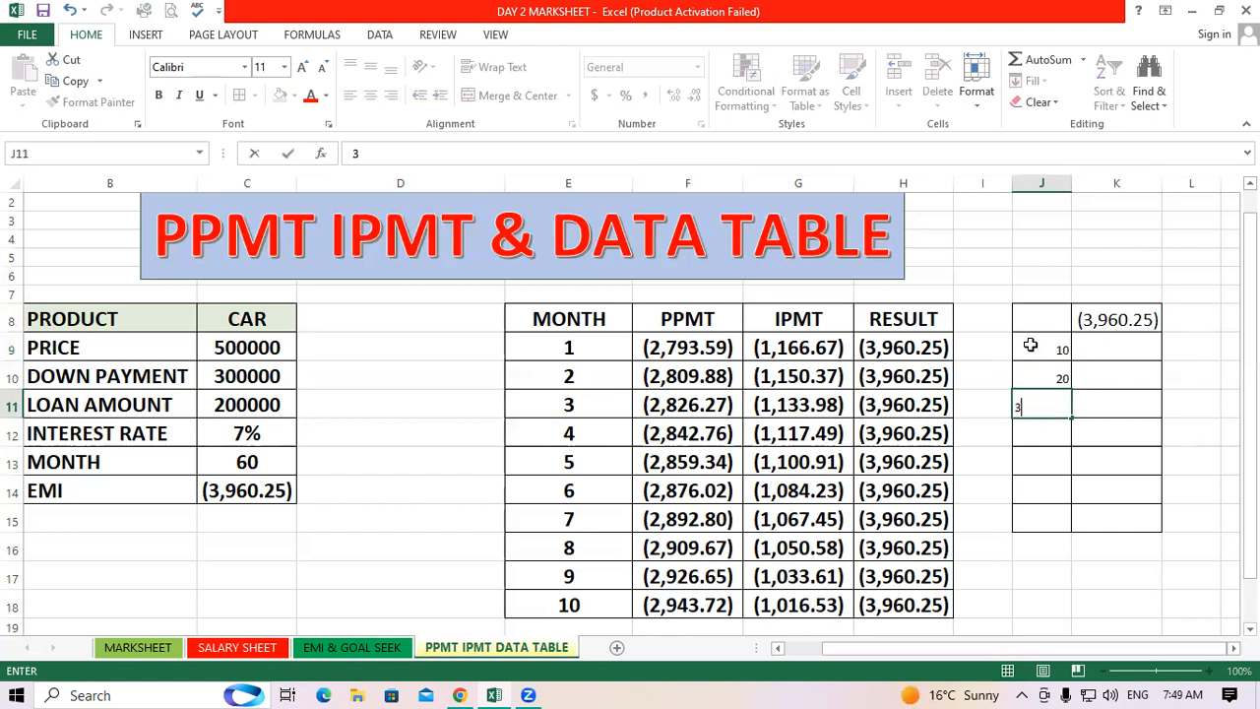
type("0")
key("Return")
type("40")
key("Return")
type("5")
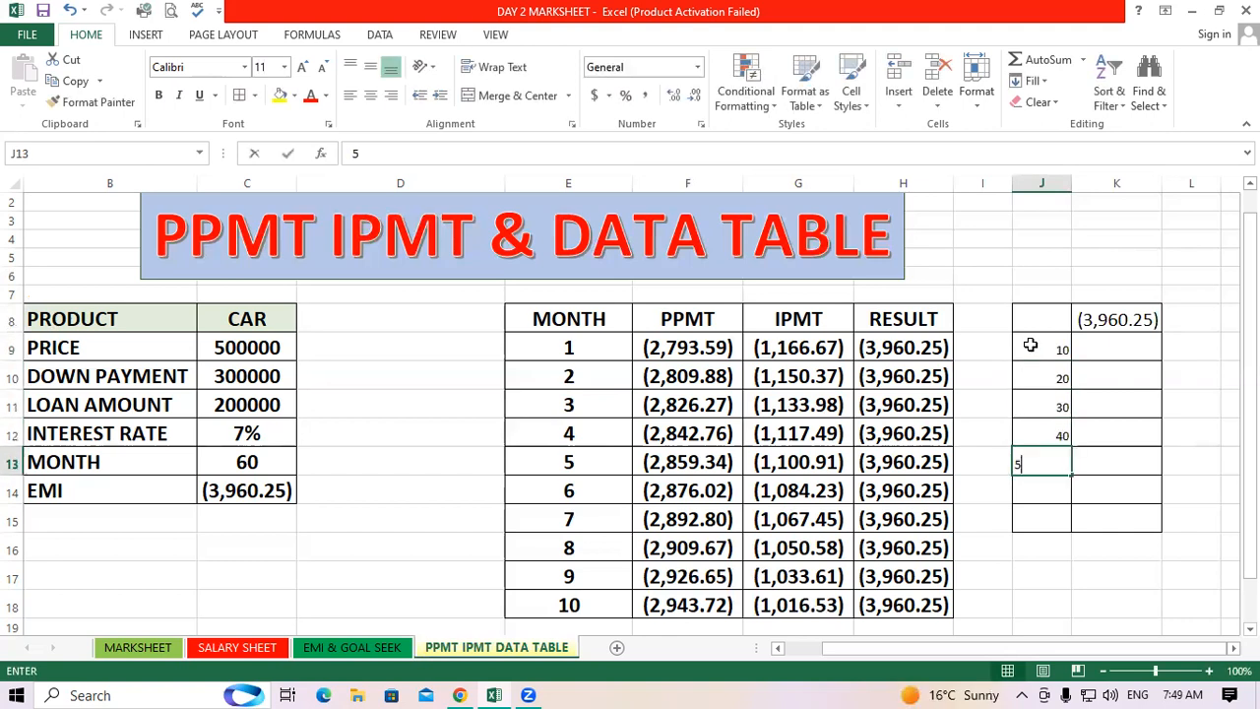
type("0")
key("Return")
type("60")
key("Return")
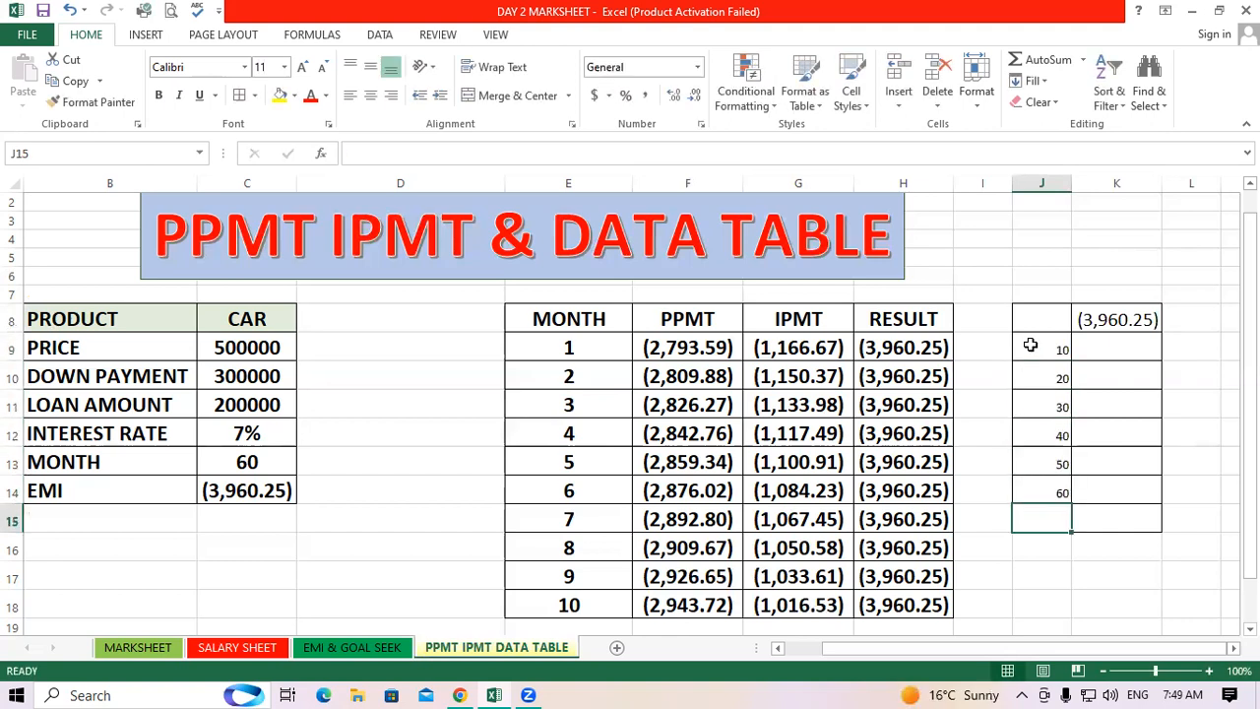
type("70")
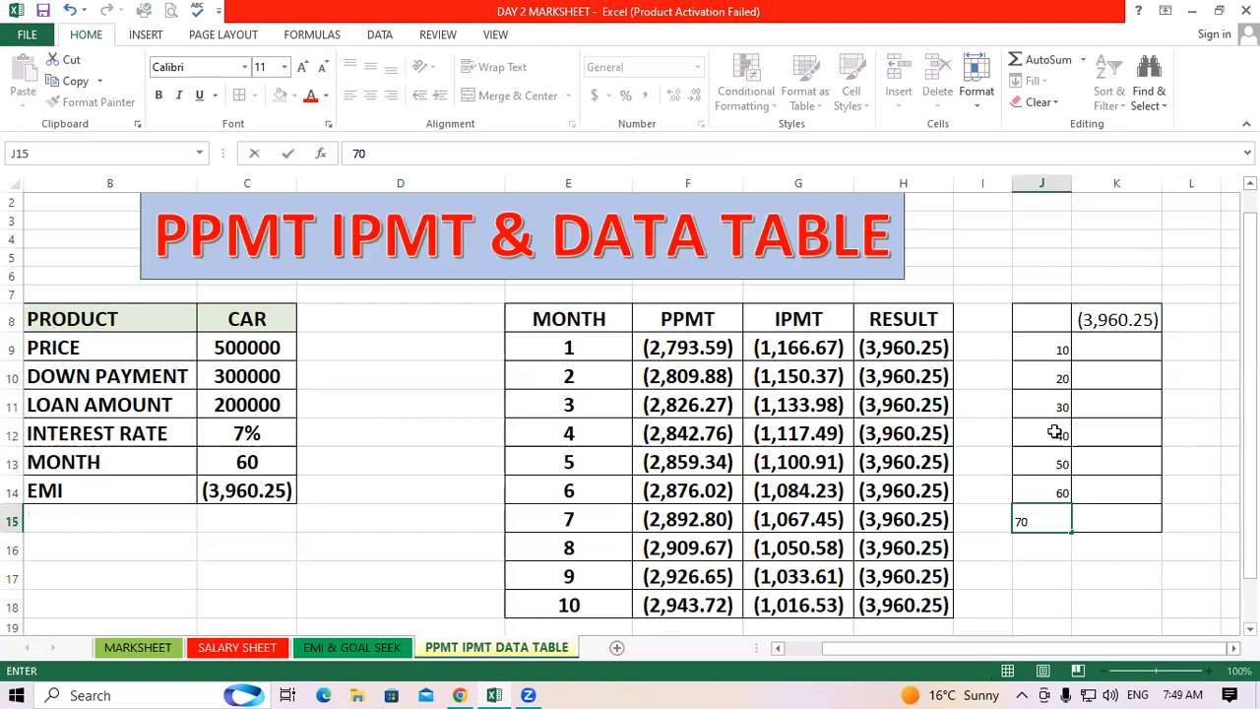
left_click(1095, 493)
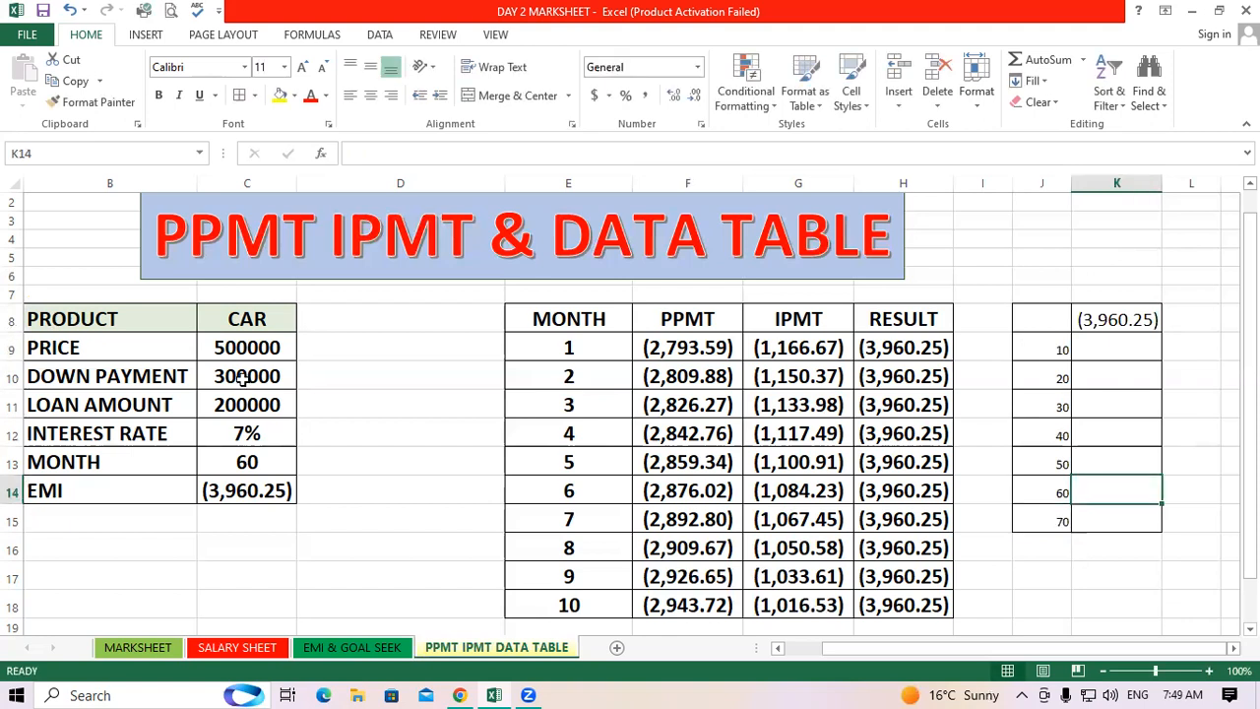
Try to copy the formatting of B10 onto the data table range J8:K15, then undo it
left_click(141, 381)
left_click(90, 101)
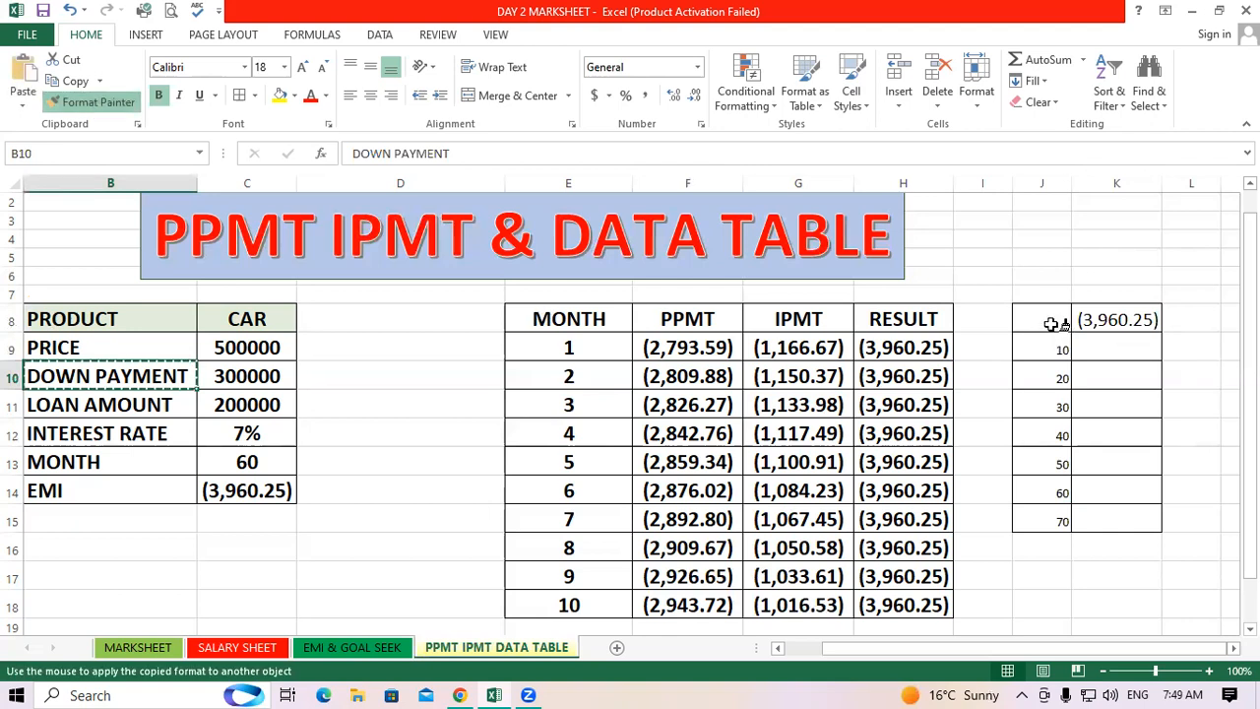
mouse_move(1054, 324)
left_mouse_down()
mouse_move(1131, 483)
mouse_move(1090, 568)
left_mouse_up()
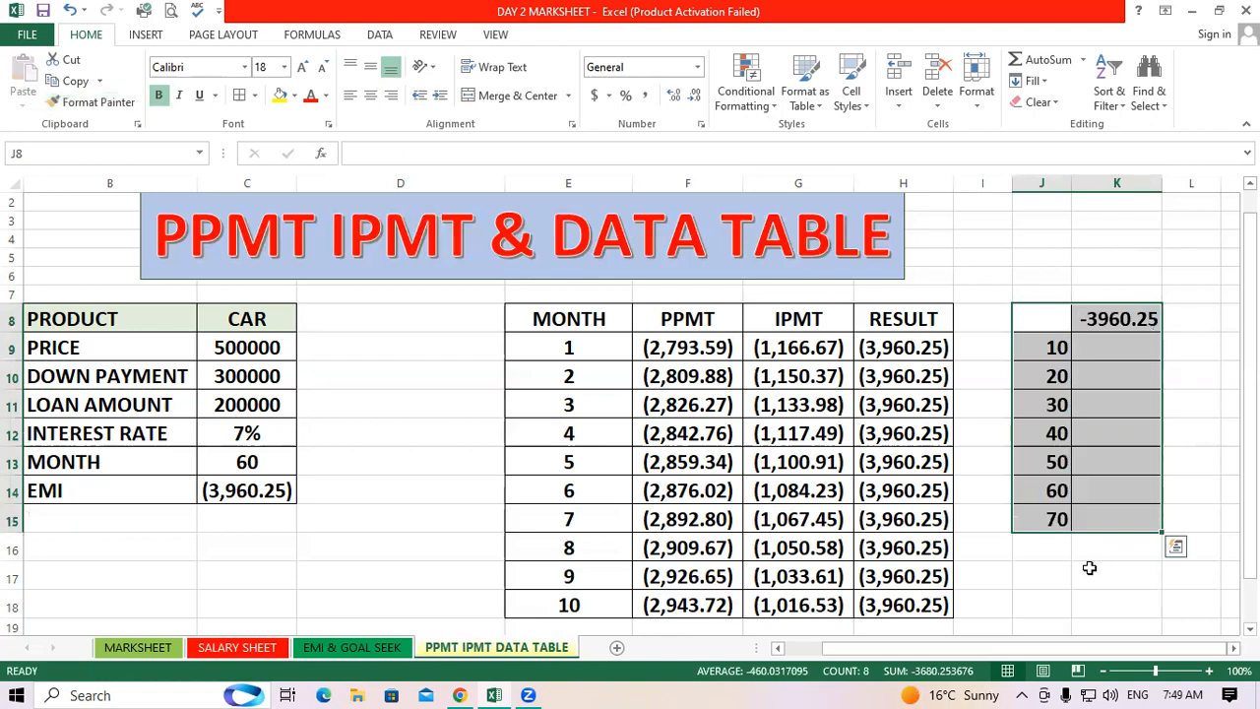
key("ctrl+z")
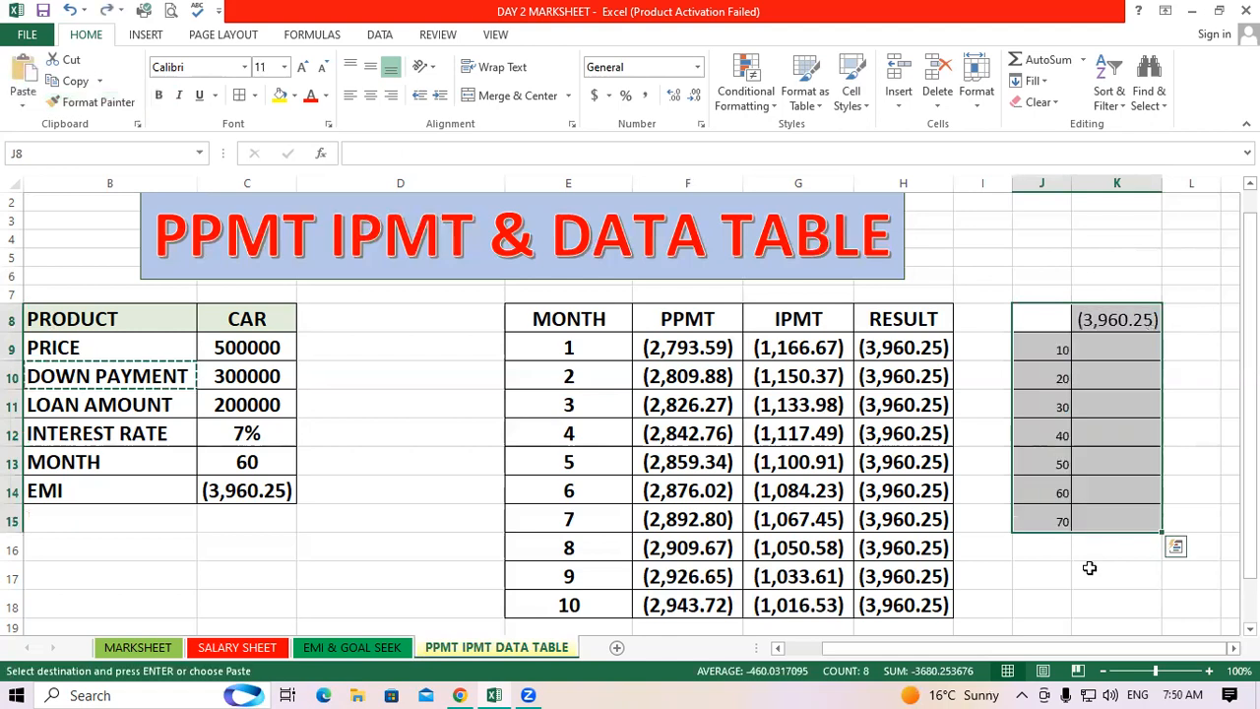
left_click(1090, 571)
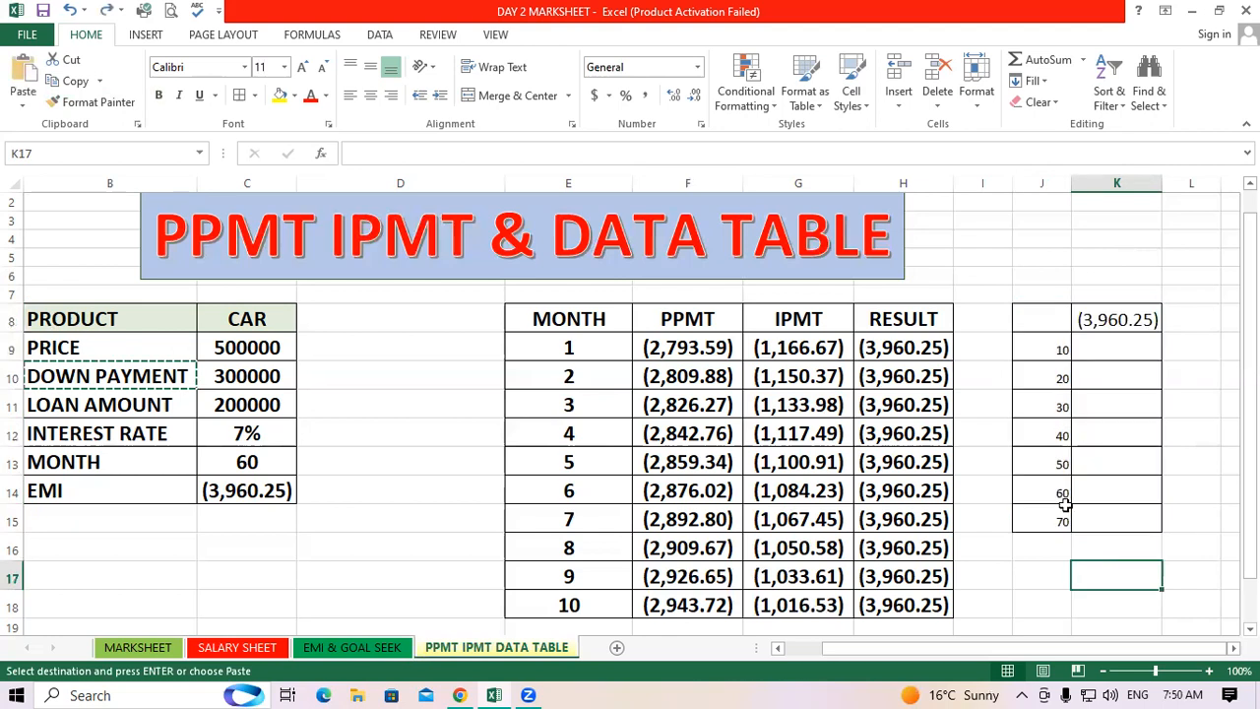
left_click(1059, 493)
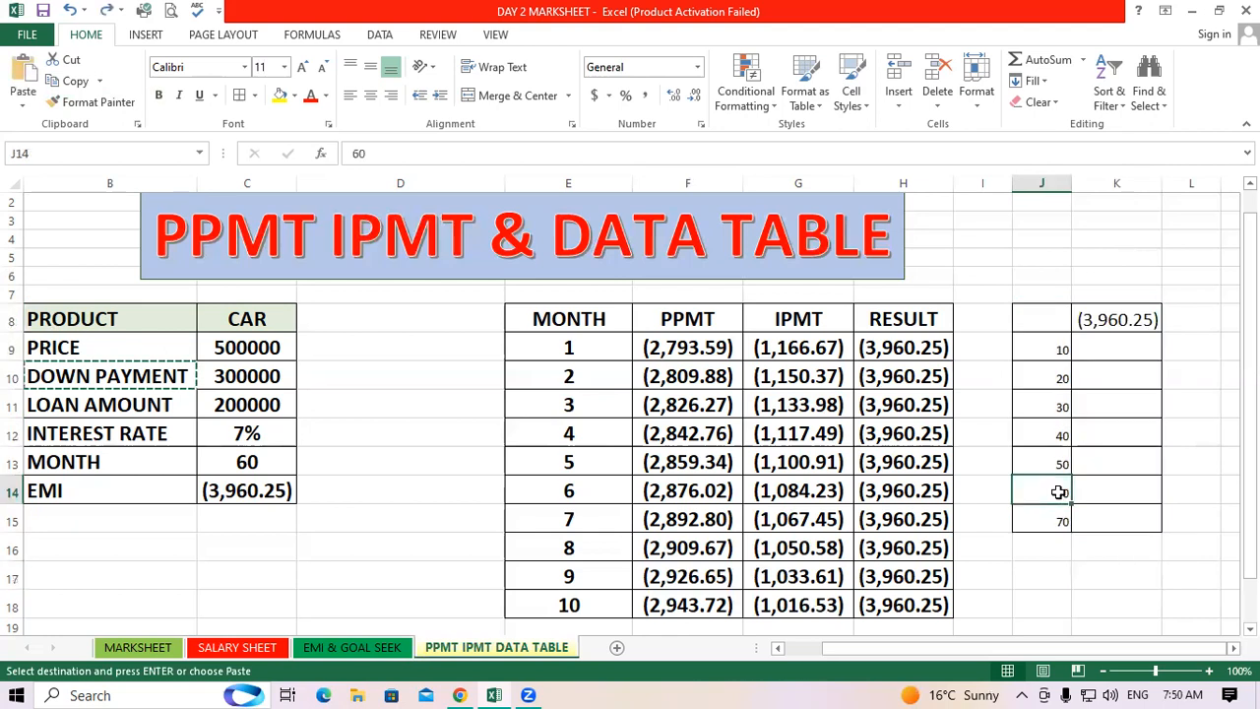
left_click(1059, 352)
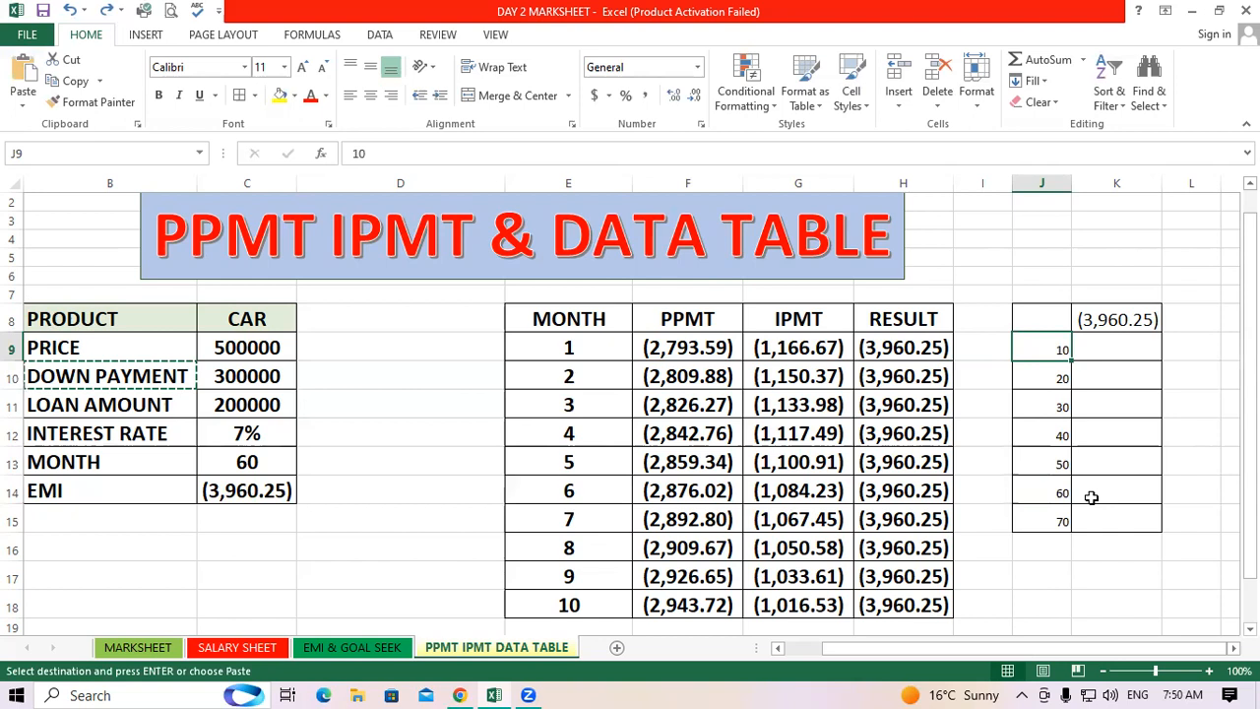
left_click(1076, 571)
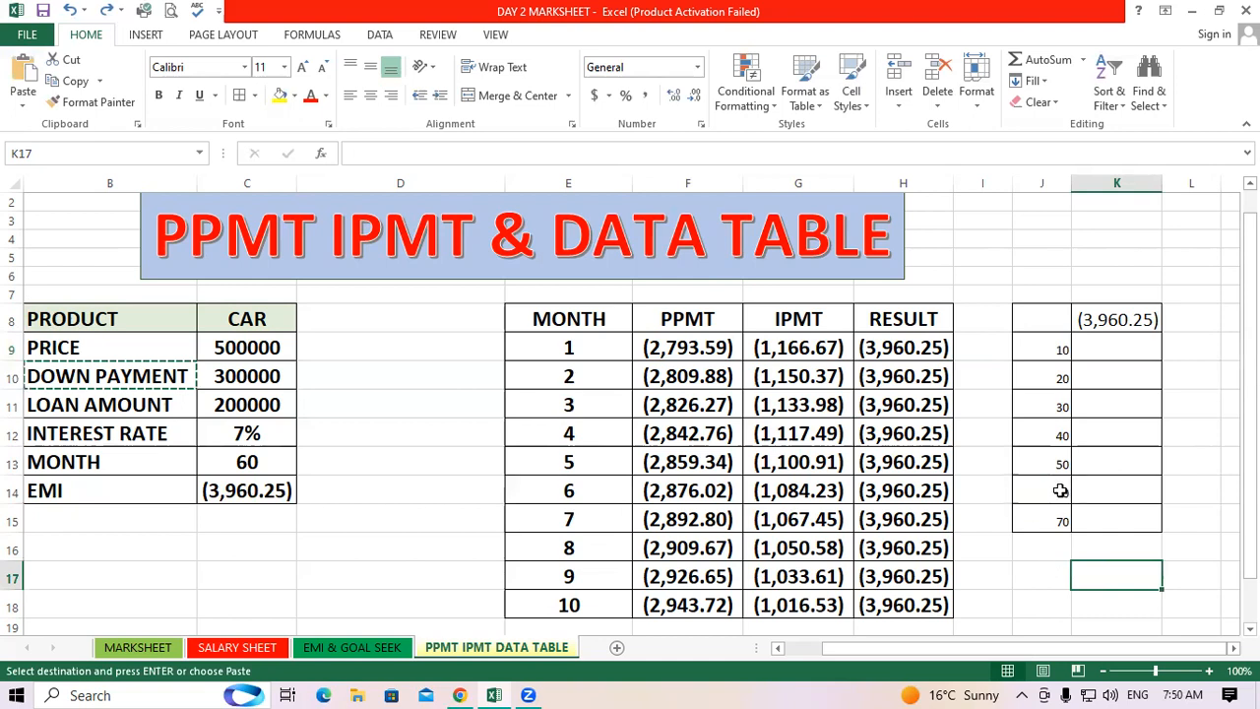
key("Left")
key("Up")
key("Up")
key("Up")
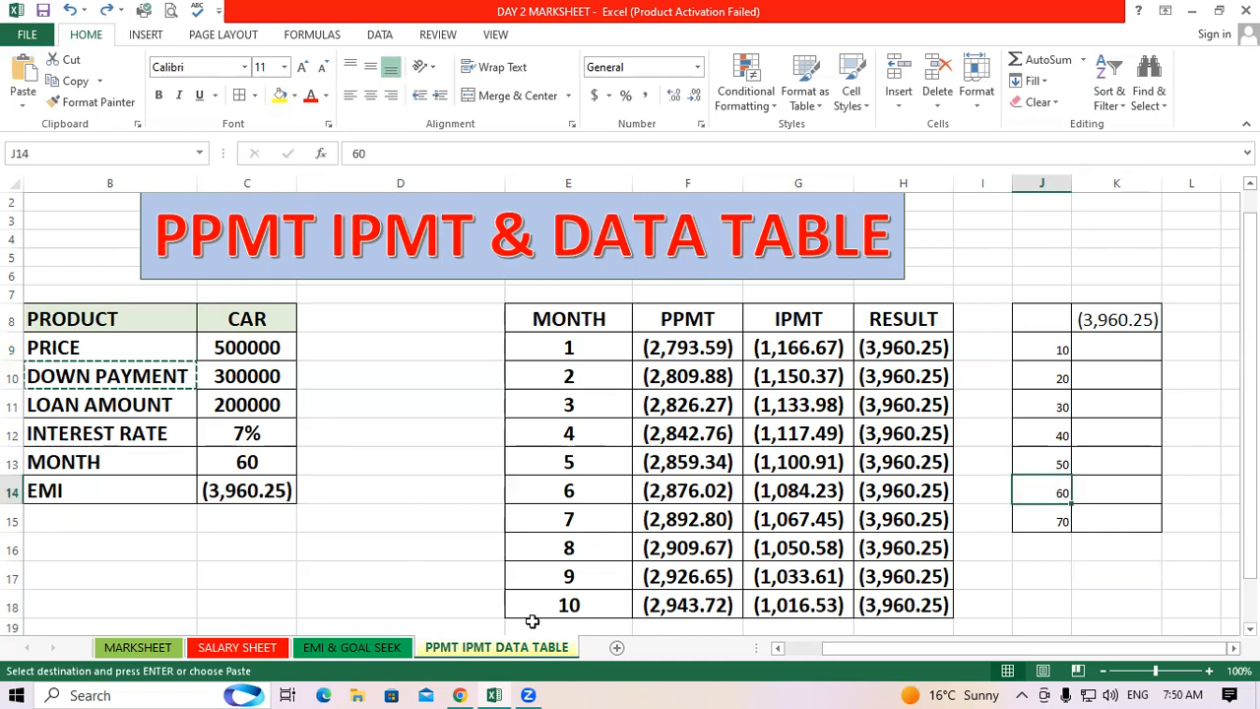
left_click(1044, 351)
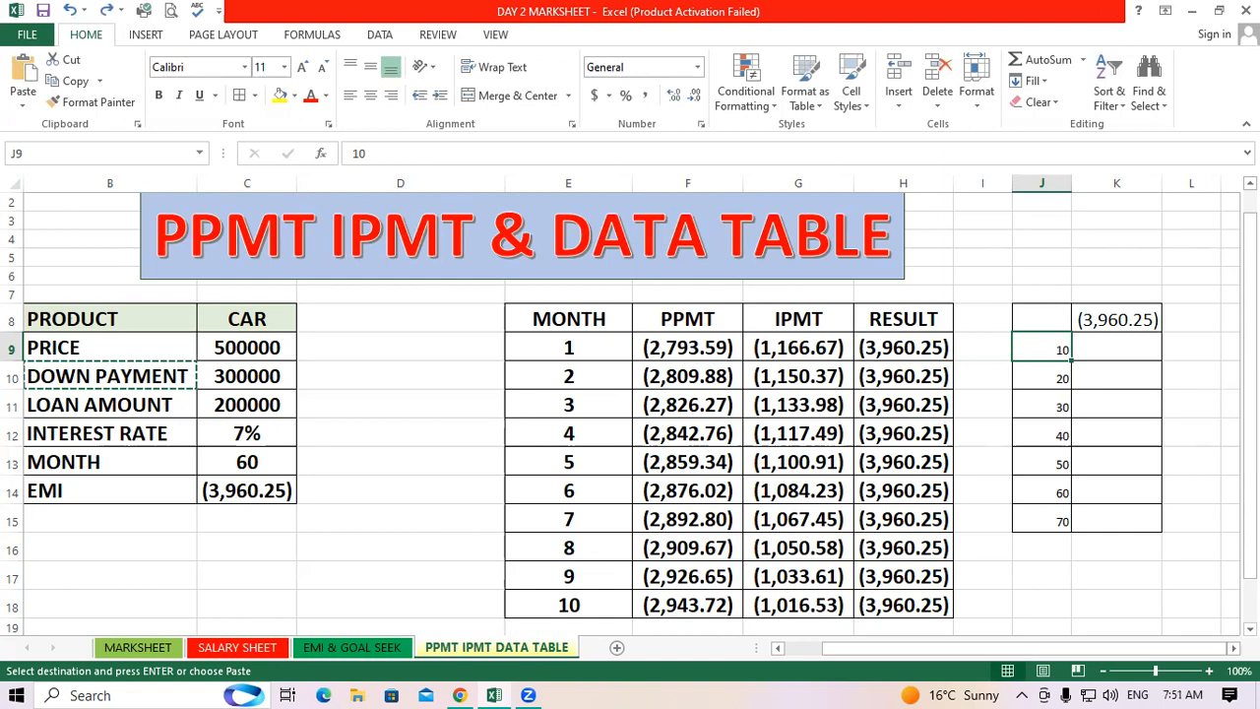
left_click(1120, 391)
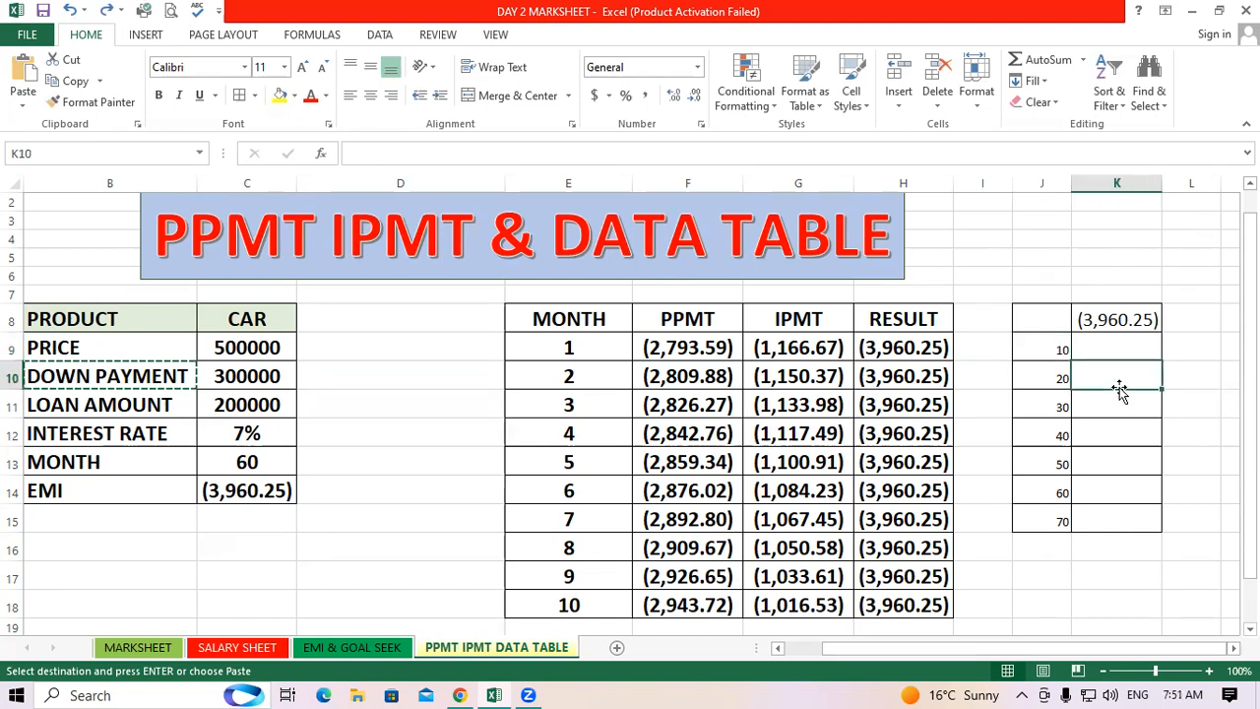
left_click_drag(1036, 343, 1058, 513)
left_click(1111, 581)
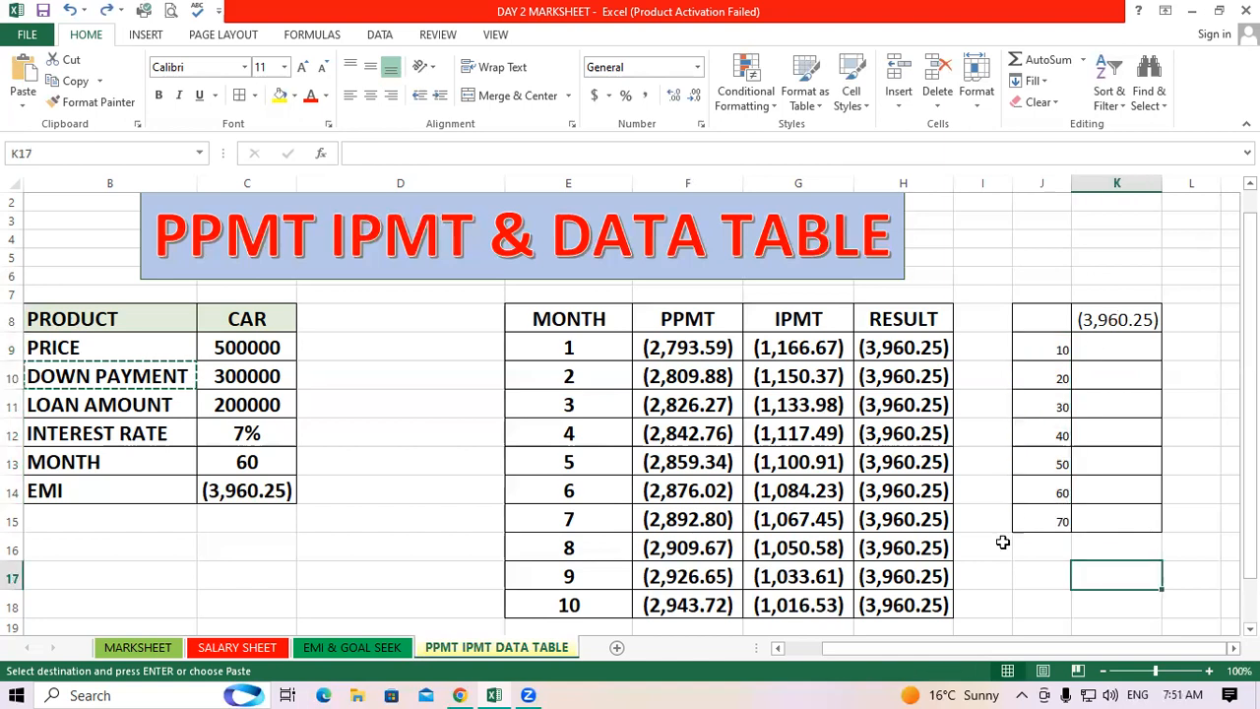
key("Left")
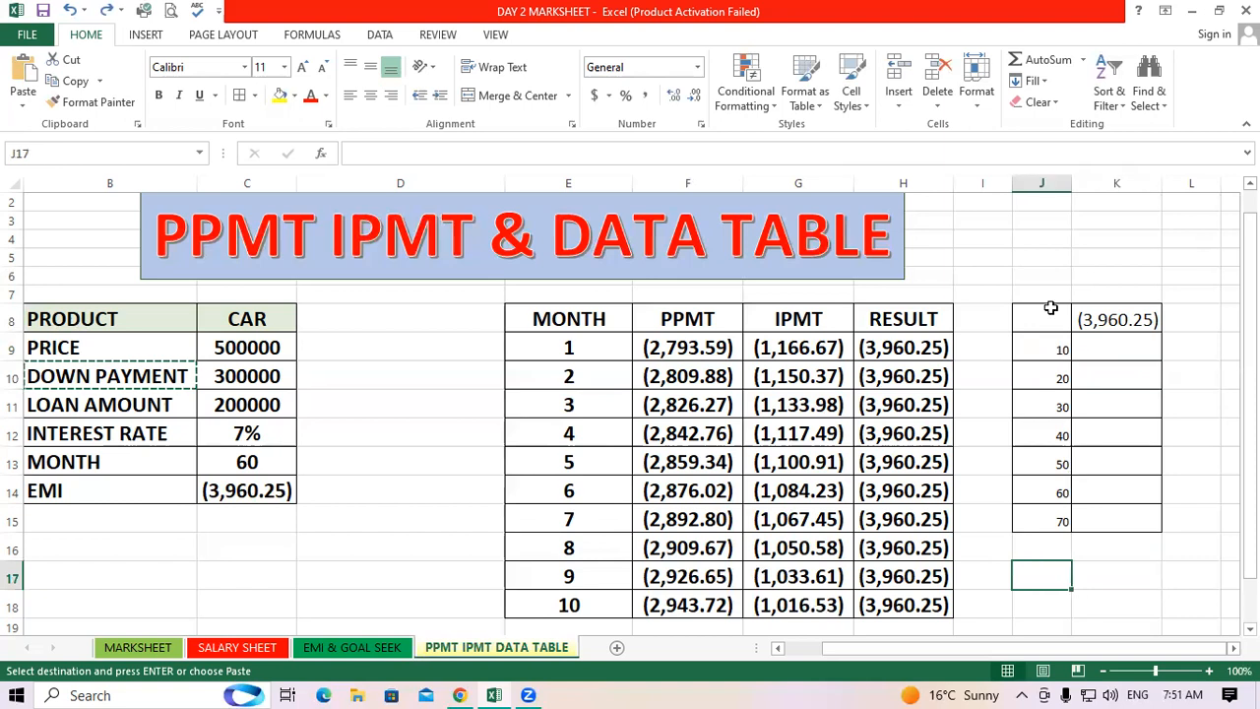
Create a one-variable data table on J8:K15 with C13 as the column input cell
left_click_drag(1050, 308, 1123, 522)
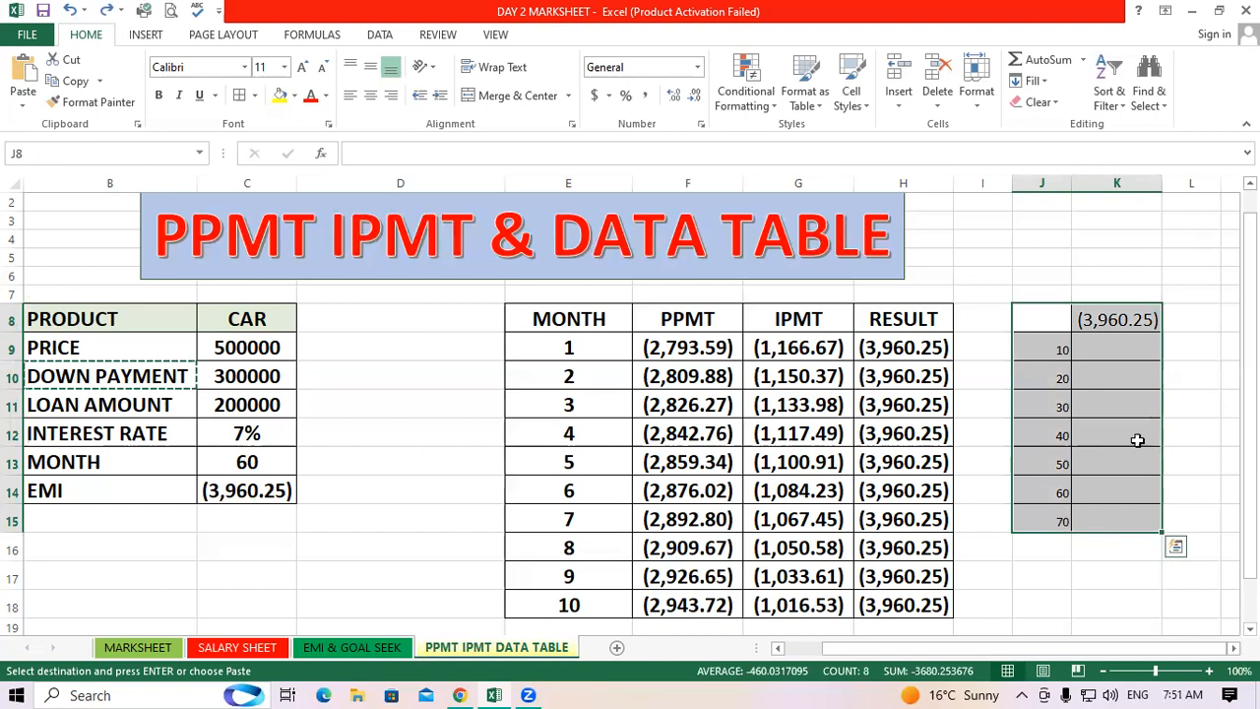
key("alt+d")
key("t")
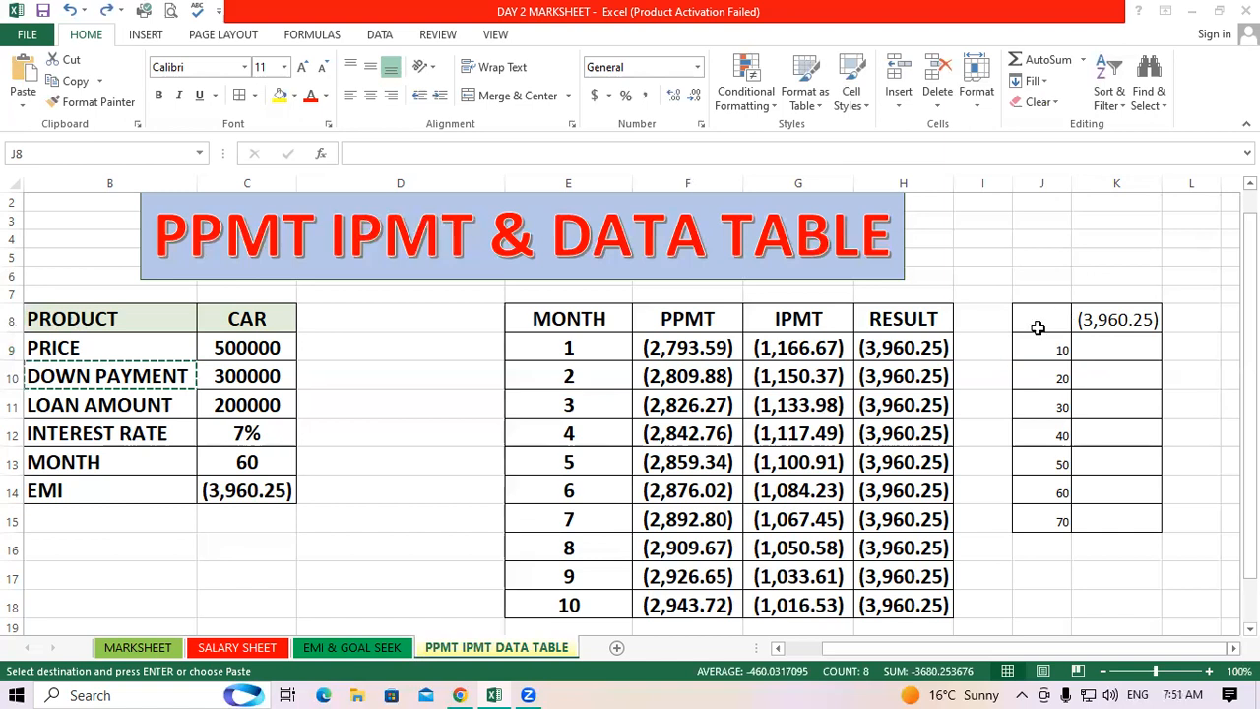
left_click(668, 24)
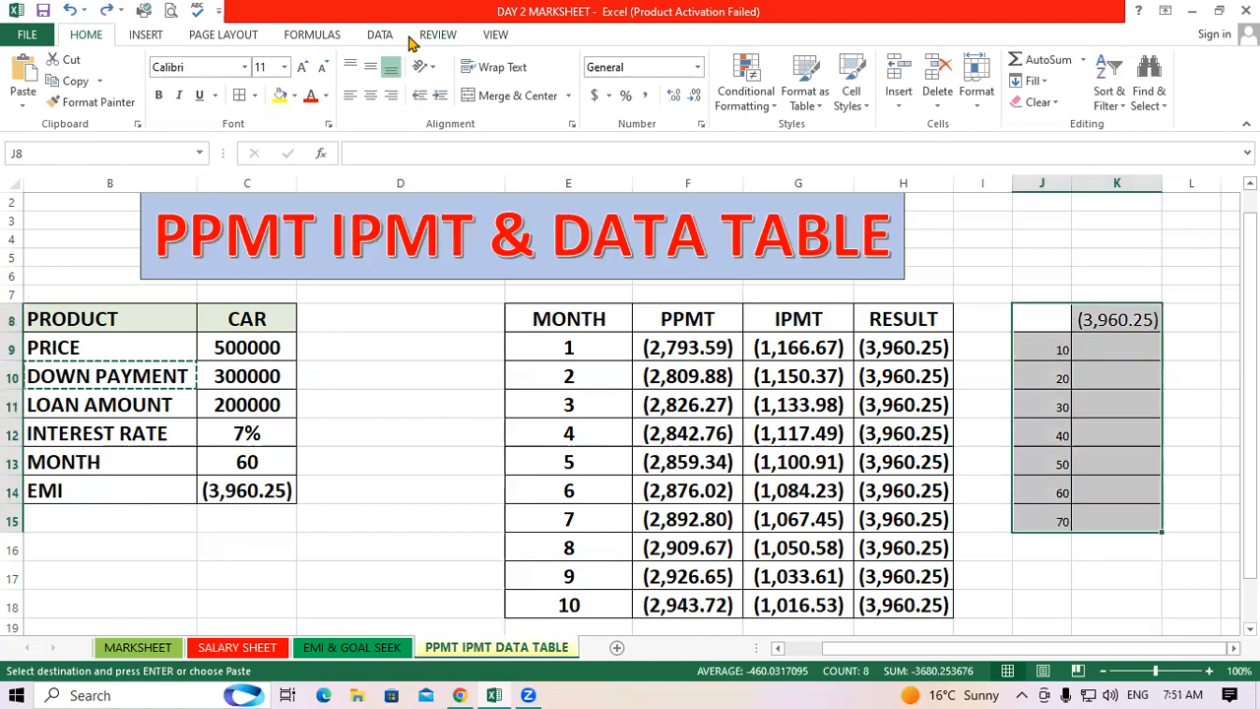
left_click(381, 35)
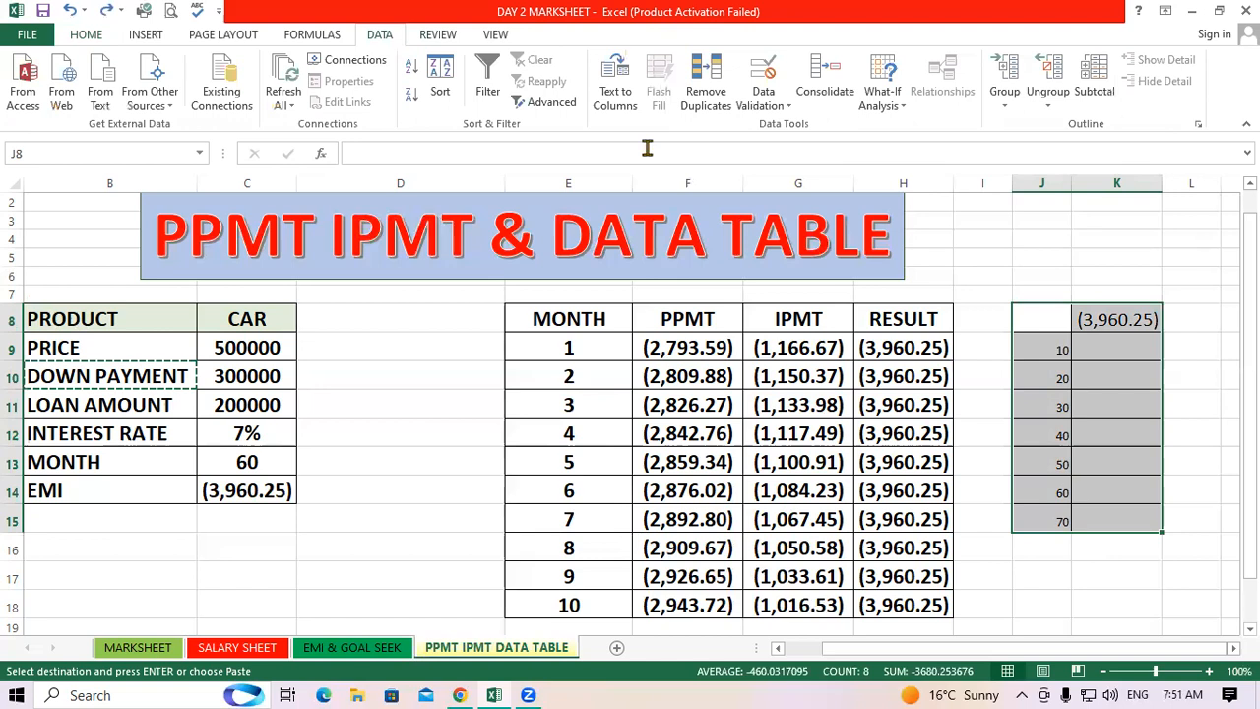
left_click(890, 99)
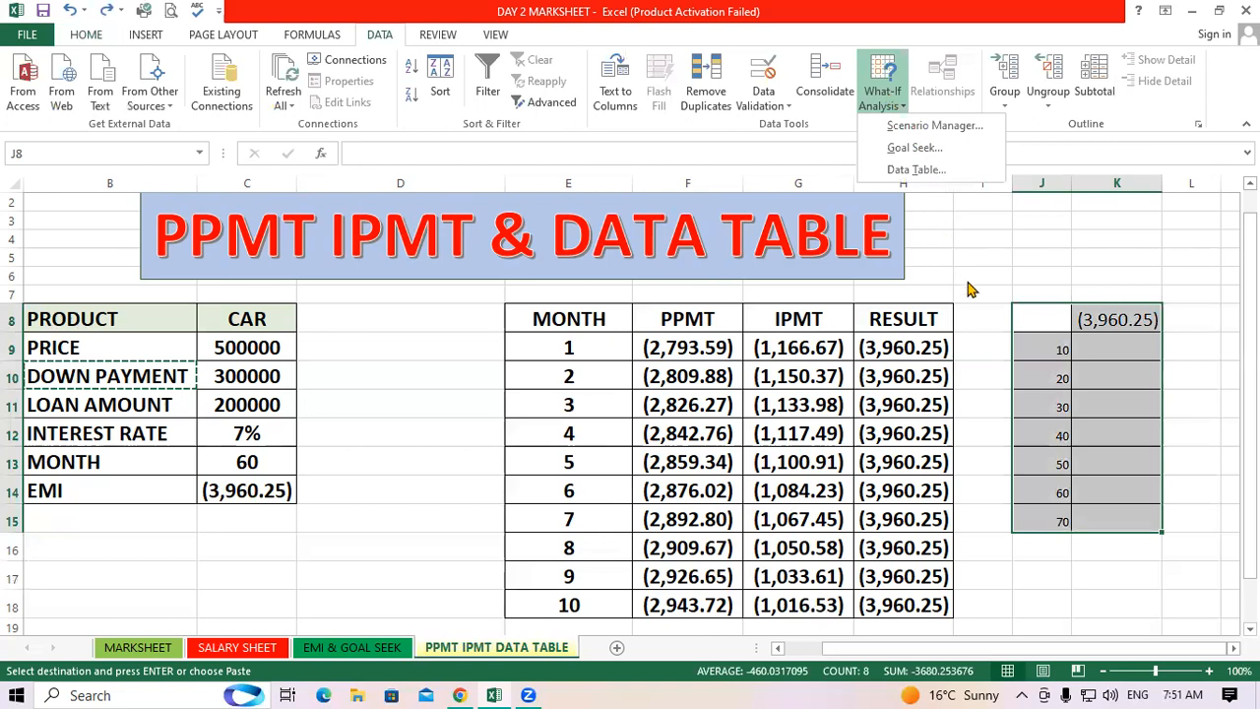
left_click(914, 169)
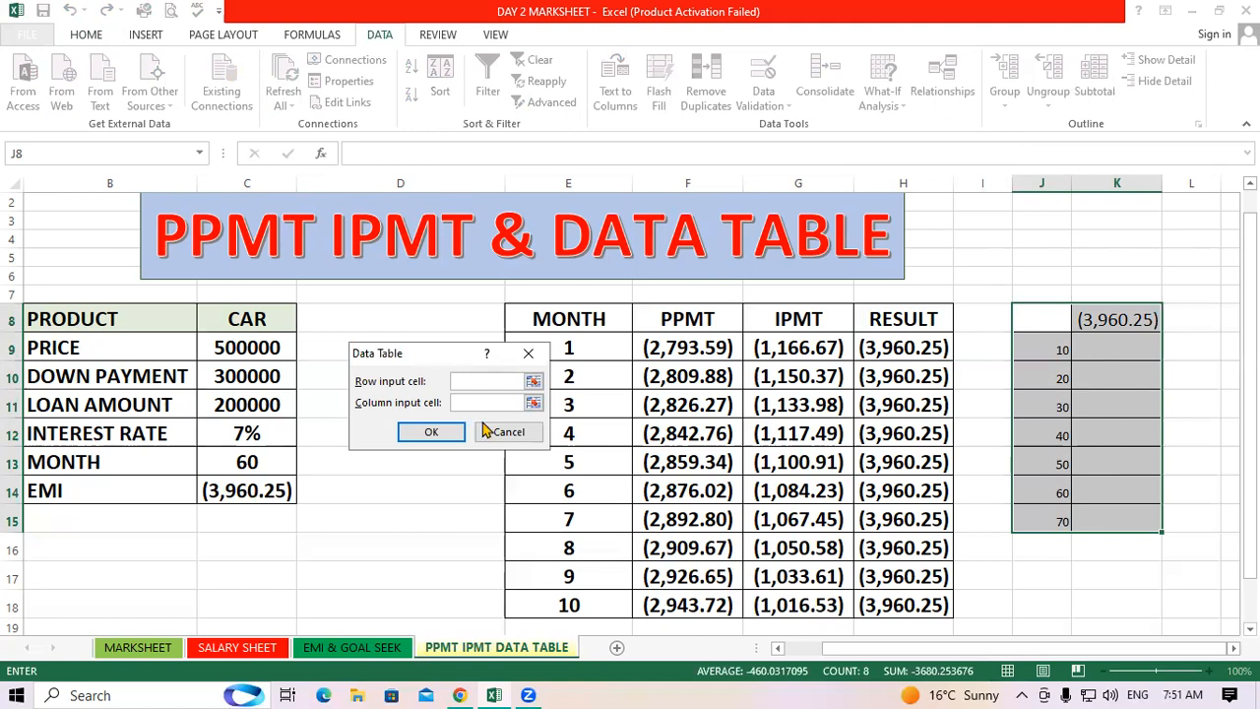
left_click(484, 404)
left_click(234, 460)
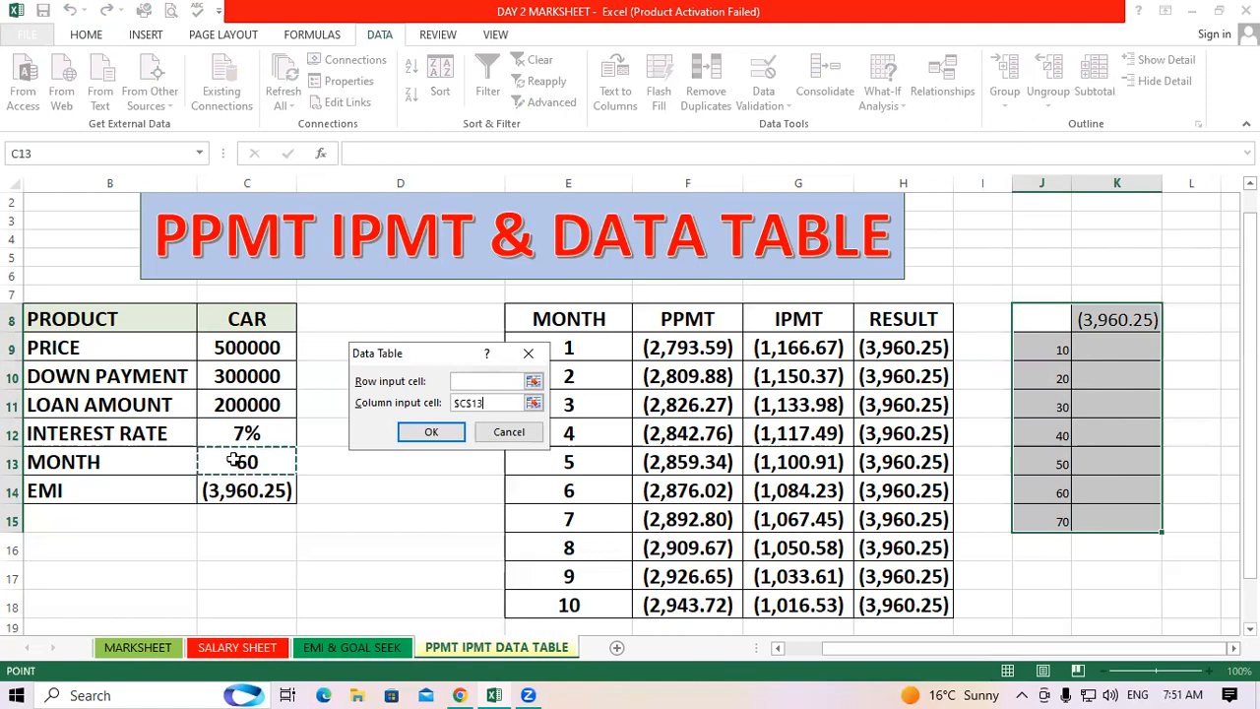
left_click(424, 431)
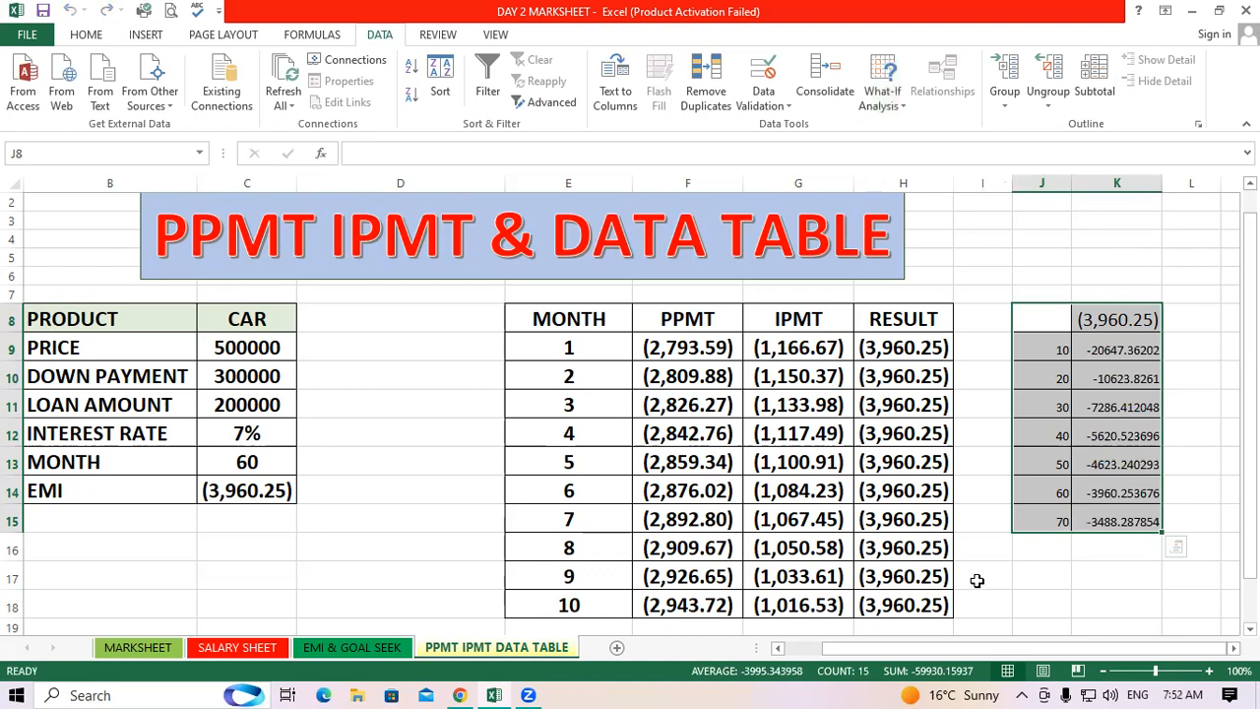
Clear the data table results from K9:K15
left_click(1040, 594)
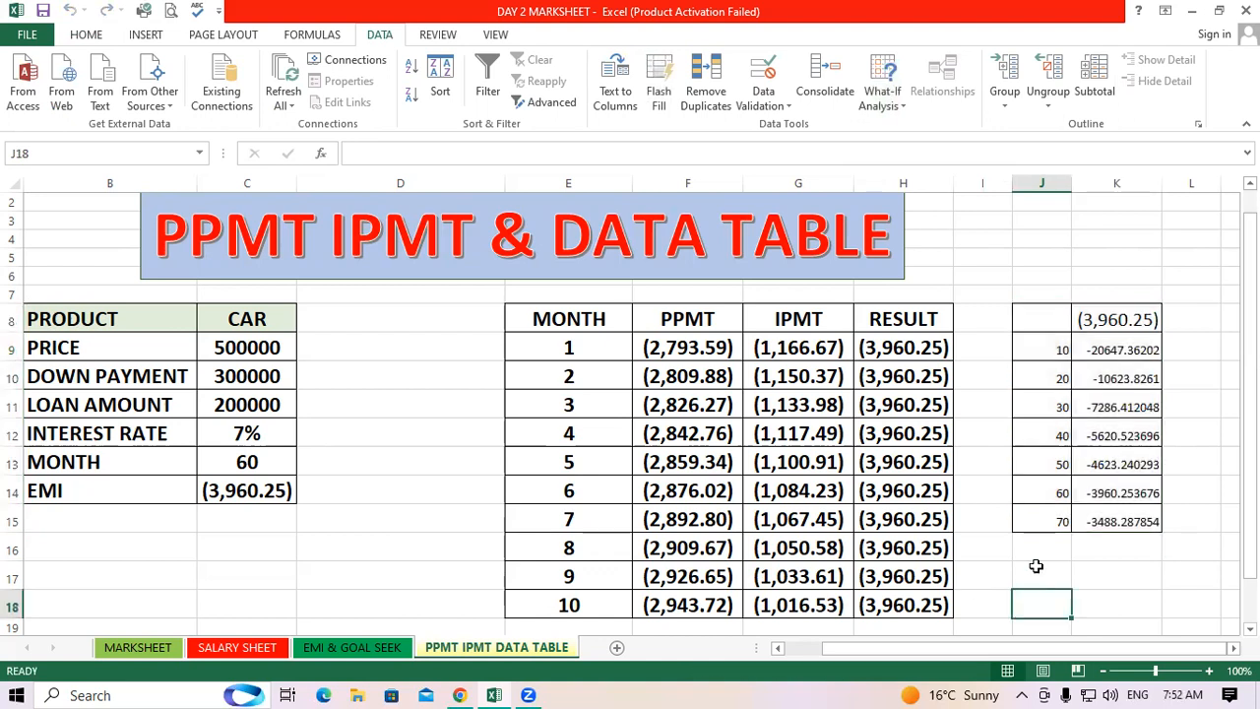
left_click(1036, 566)
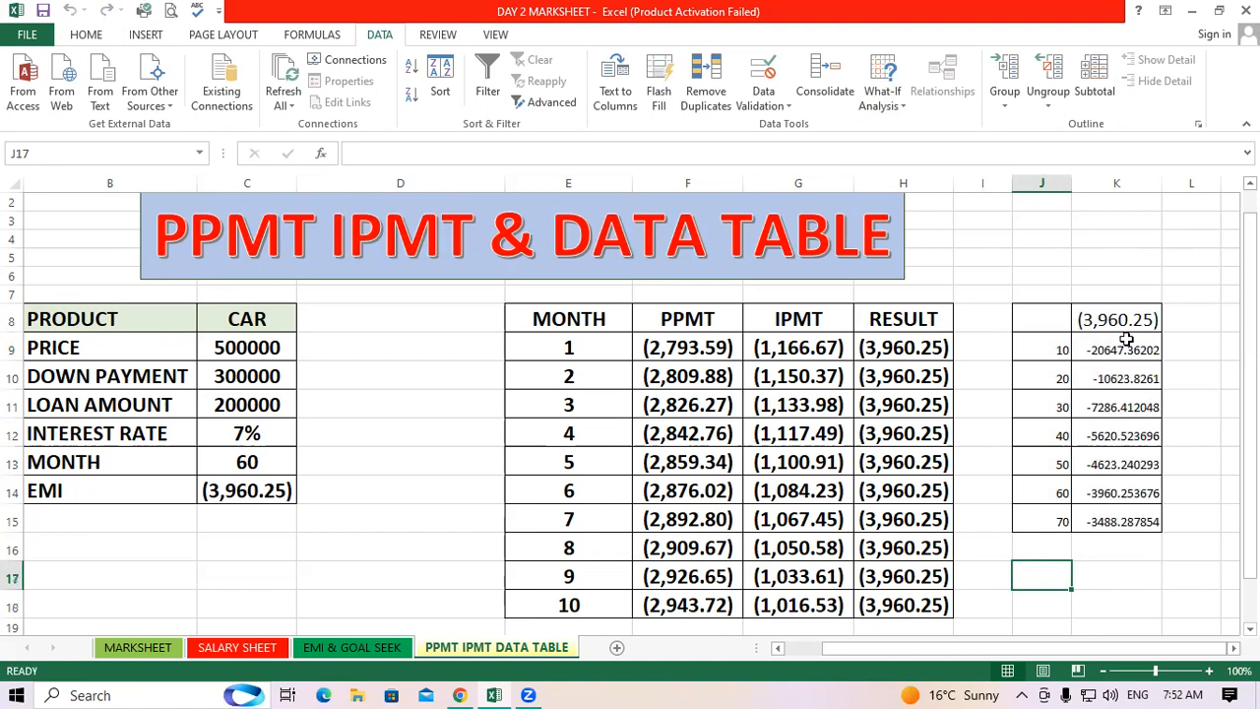
left_click_drag(1117, 349, 1149, 520)
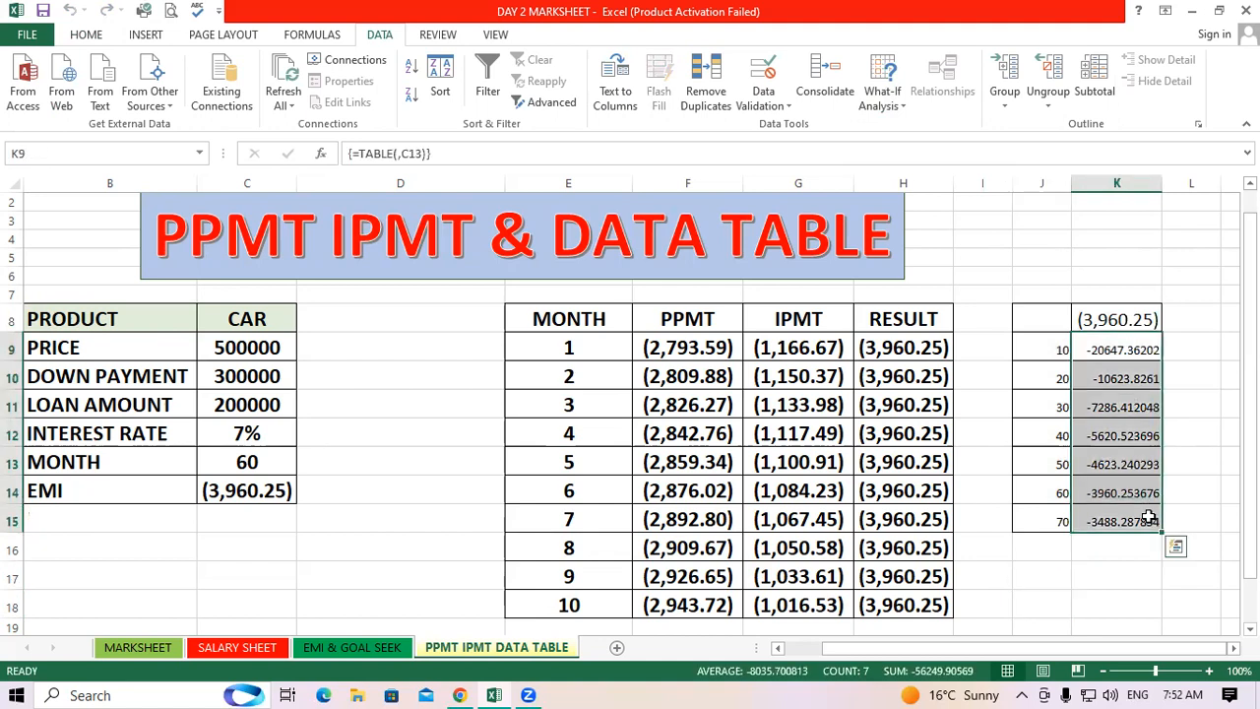
key("Delete")
left_click(1101, 579)
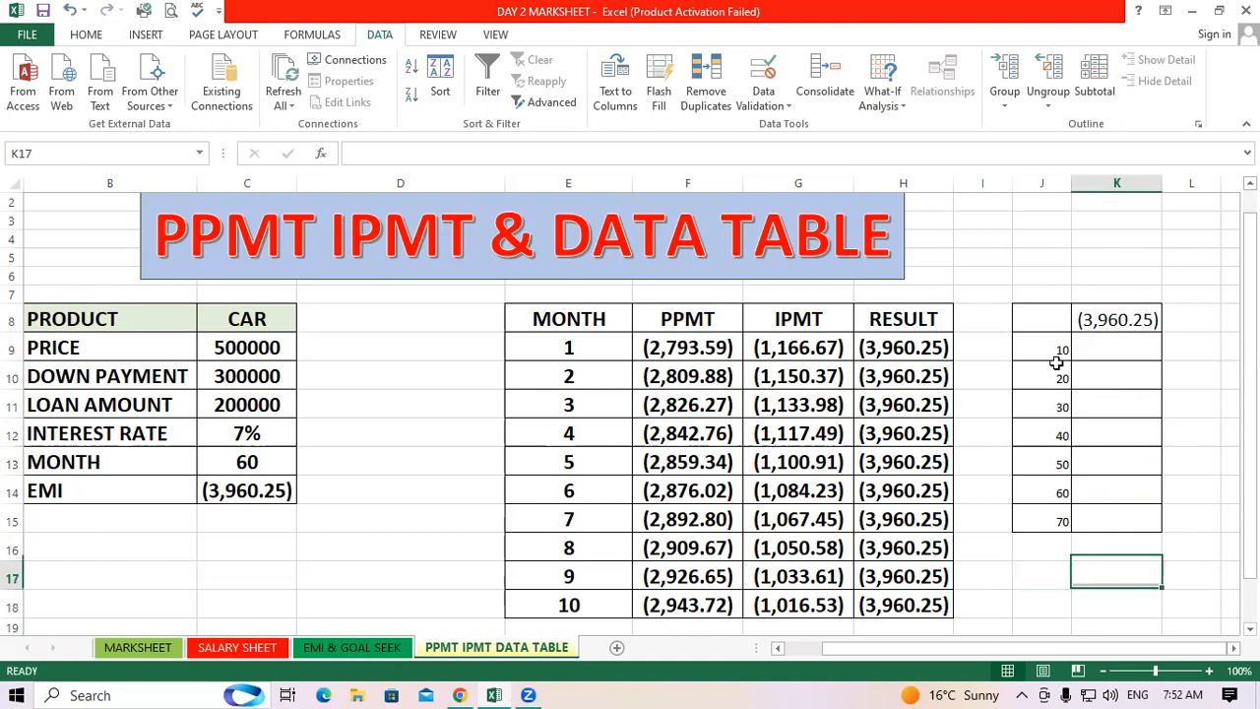
Increase the font size of the input values in J9:J15 to 16
left_click_drag(1044, 346, 1056, 523)
left_click(106, 37)
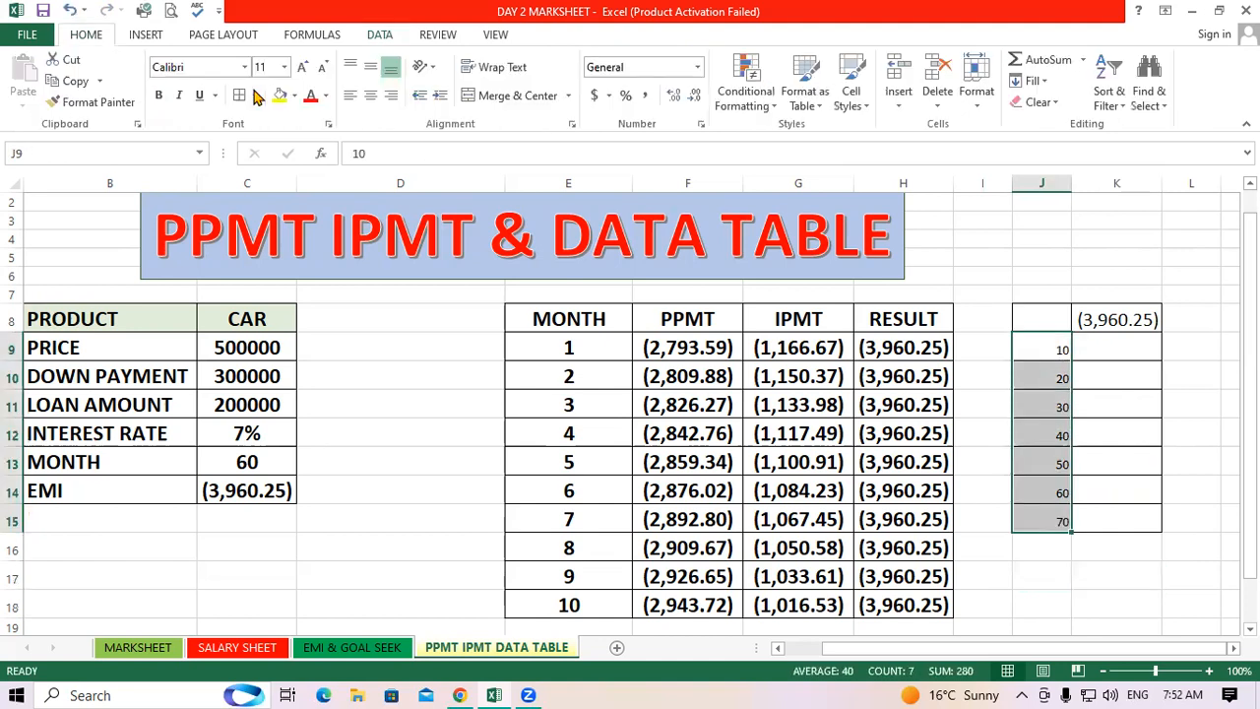
left_click(300, 69)
left_click(301, 69)
left_click(301, 69)
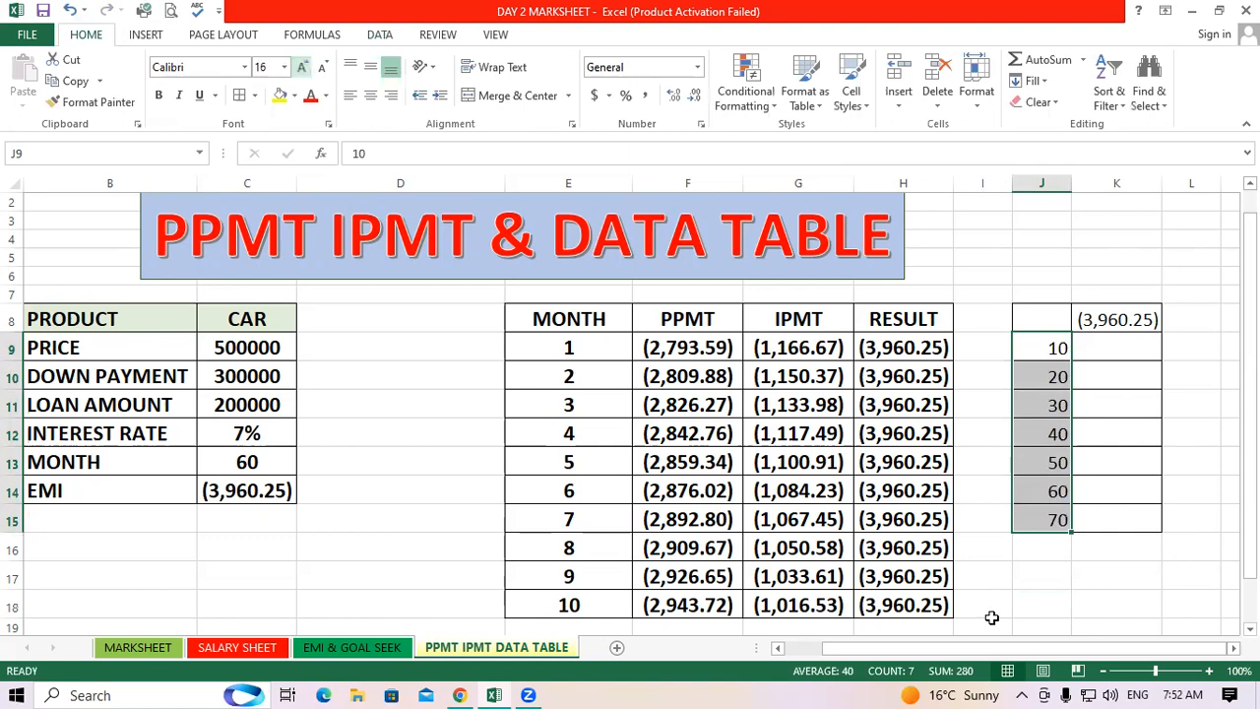
left_click(1038, 585)
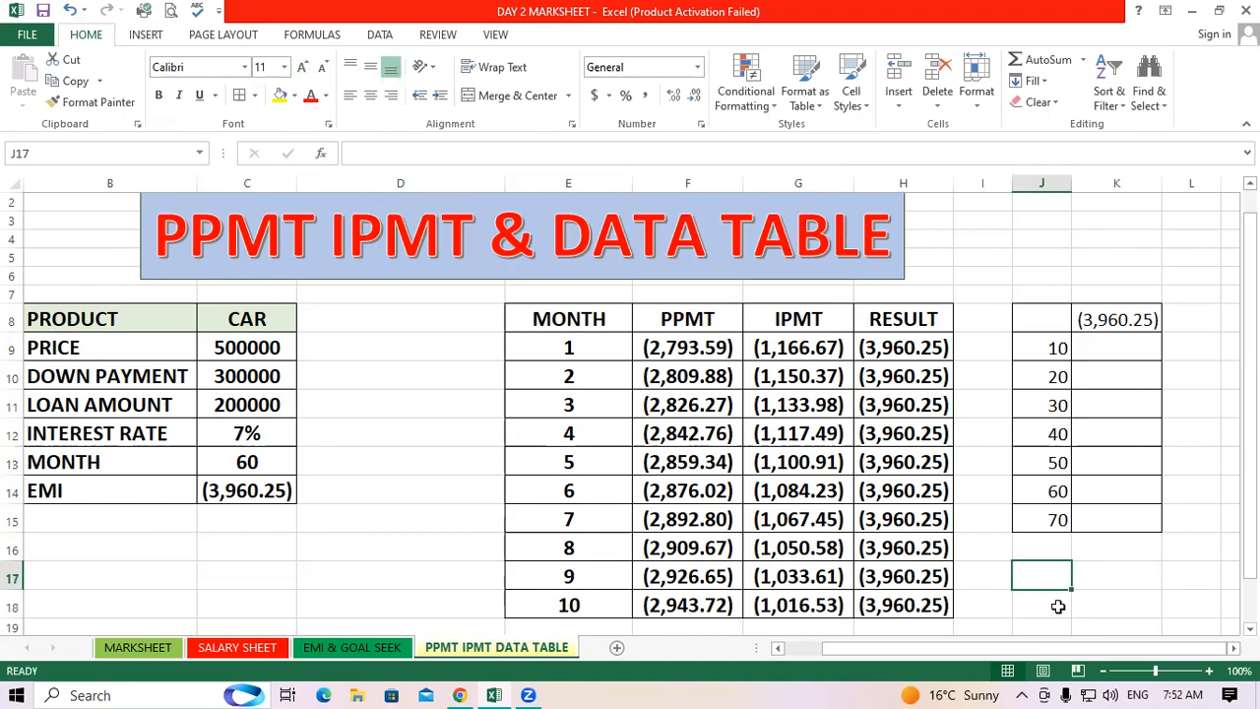
Build a one-variable data table over J8:K15 using the month cell C13 as the column input cell
left_click(1105, 563)
left_click_drag(1044, 307, 1121, 518)
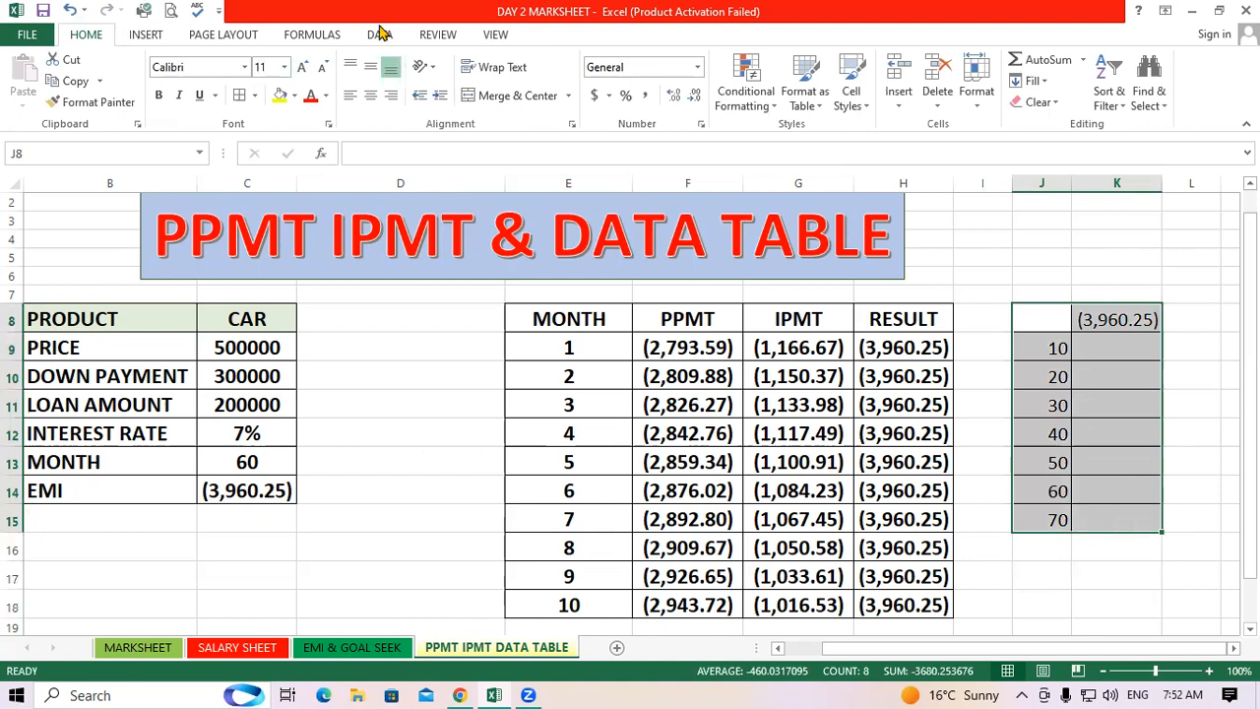
left_click(381, 37)
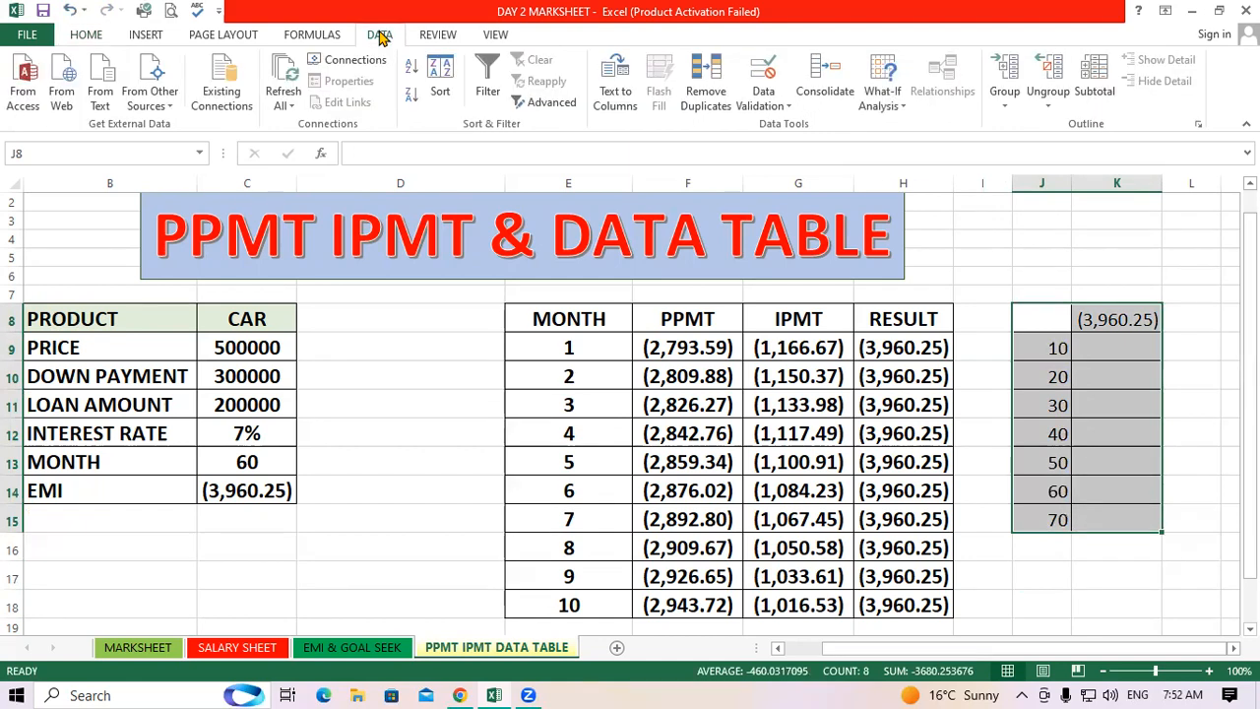
left_click(905, 95)
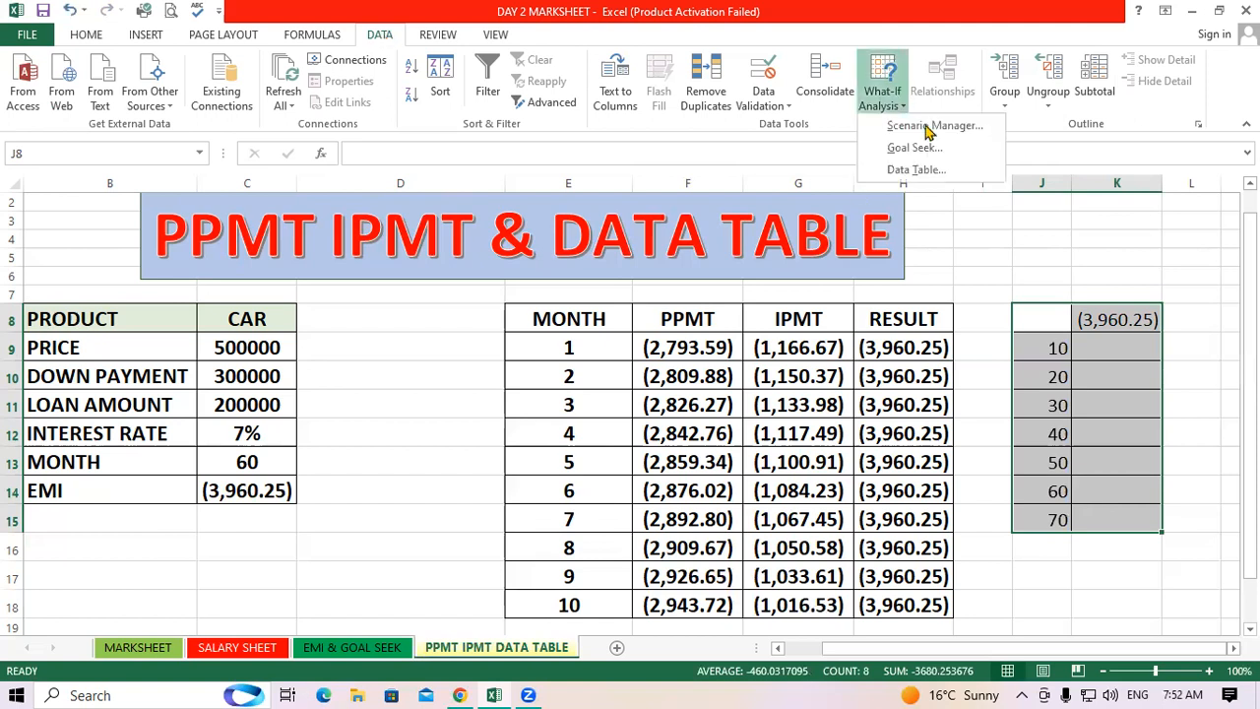
left_click(916, 169)
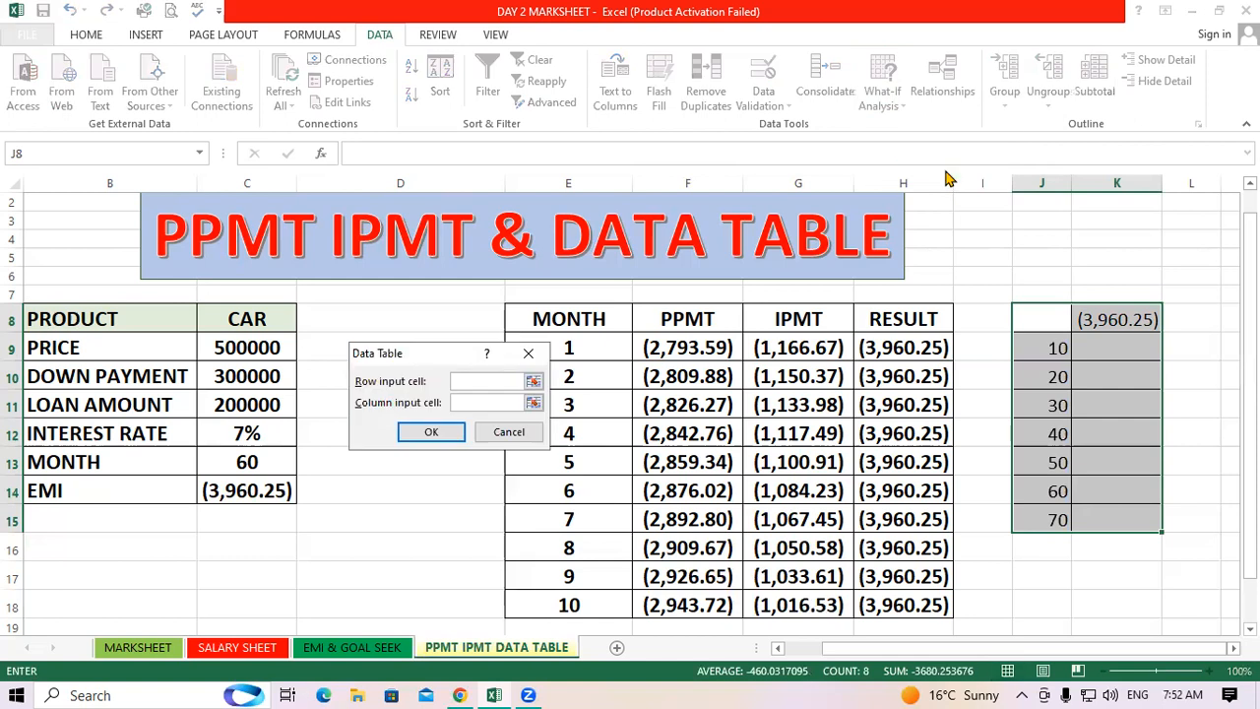
left_click(488, 403)
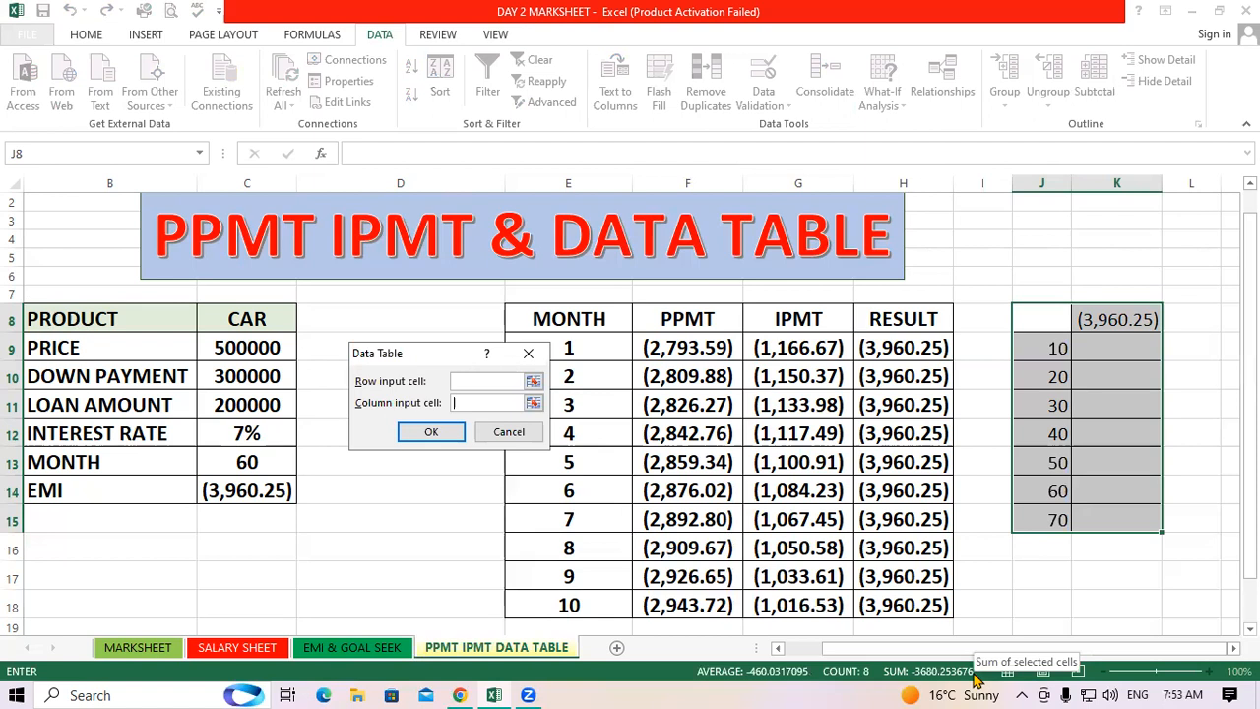
left_click(239, 461)
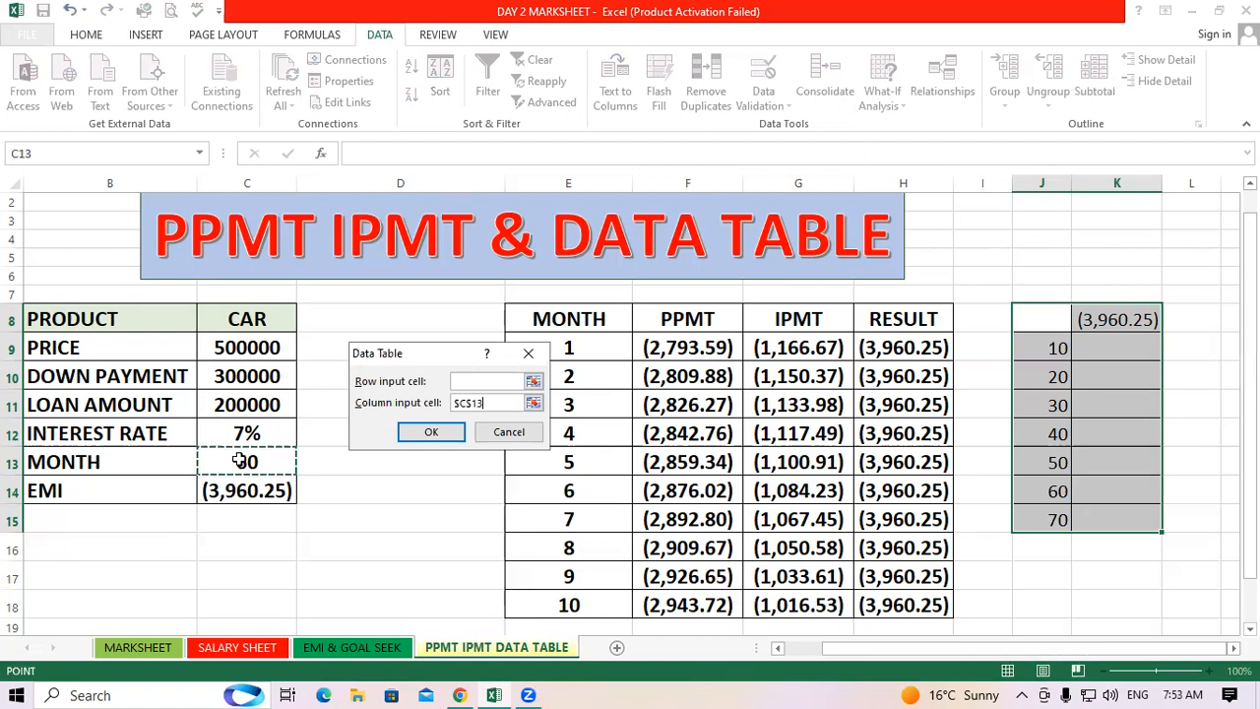
left_click(433, 433)
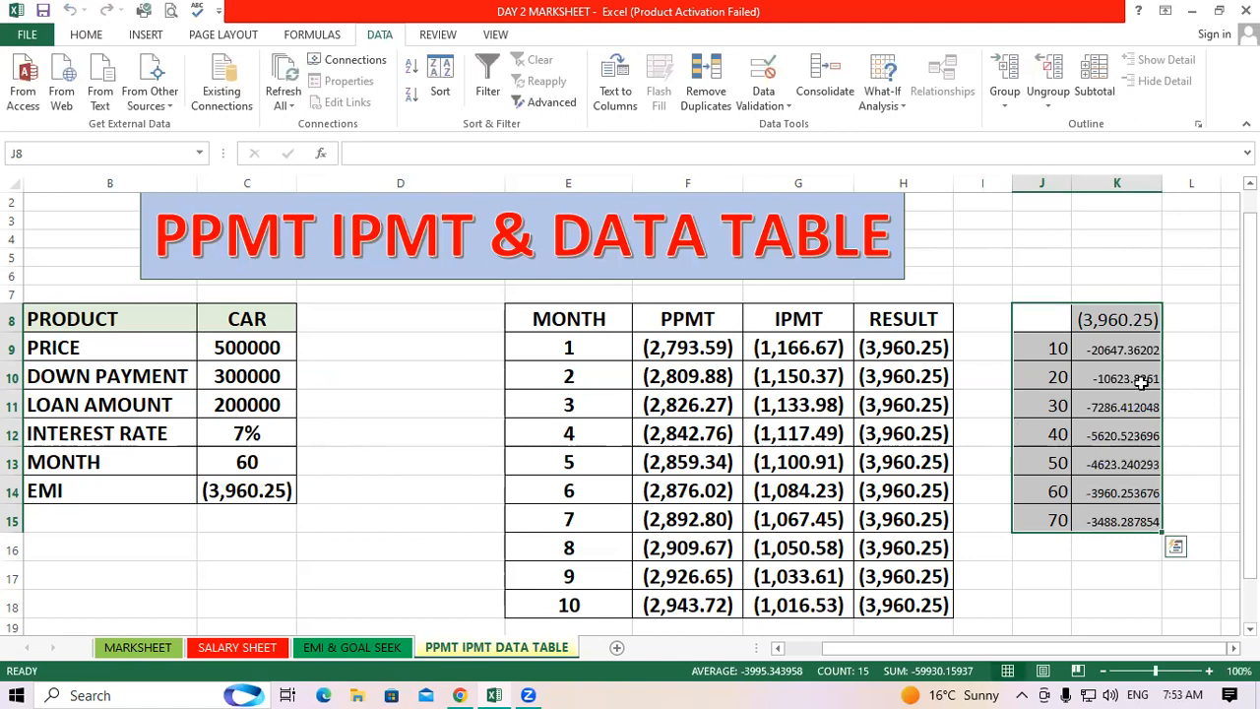
key("Down")
key("Down")
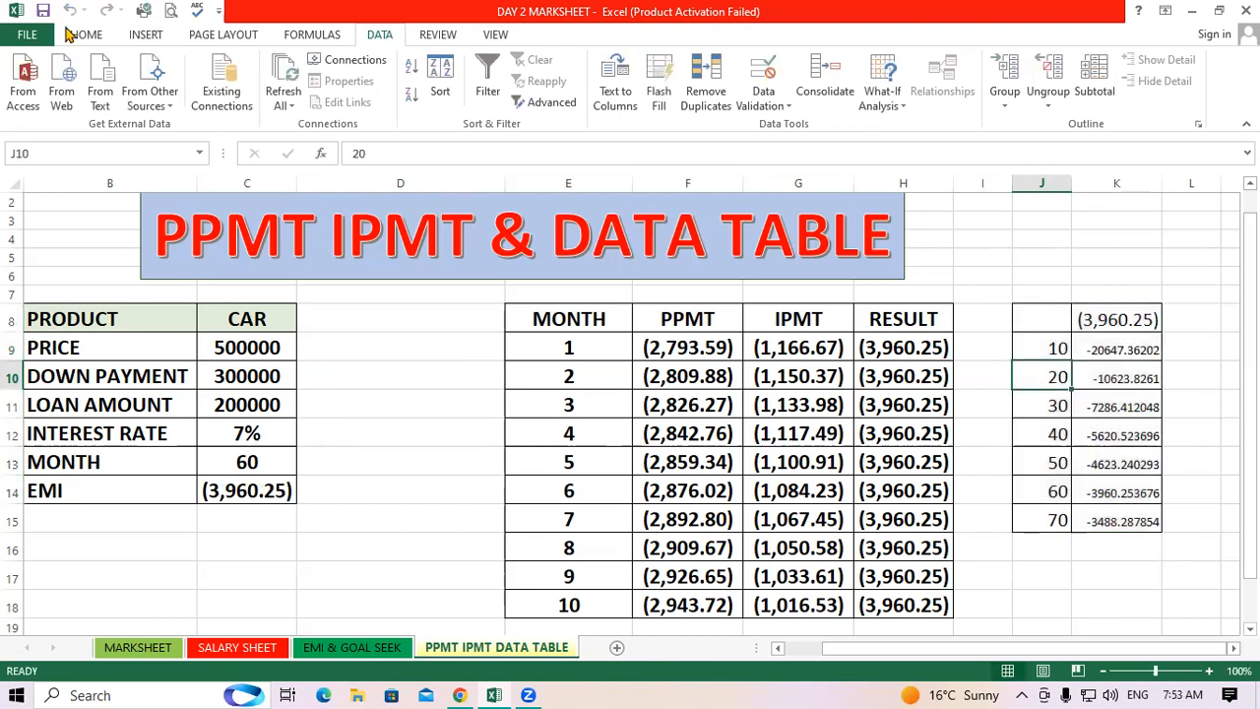
Copy the formatting of the month input cells onto the data table results in K9:K15 with Format Painter
left_click(87, 35)
left_click(95, 101)
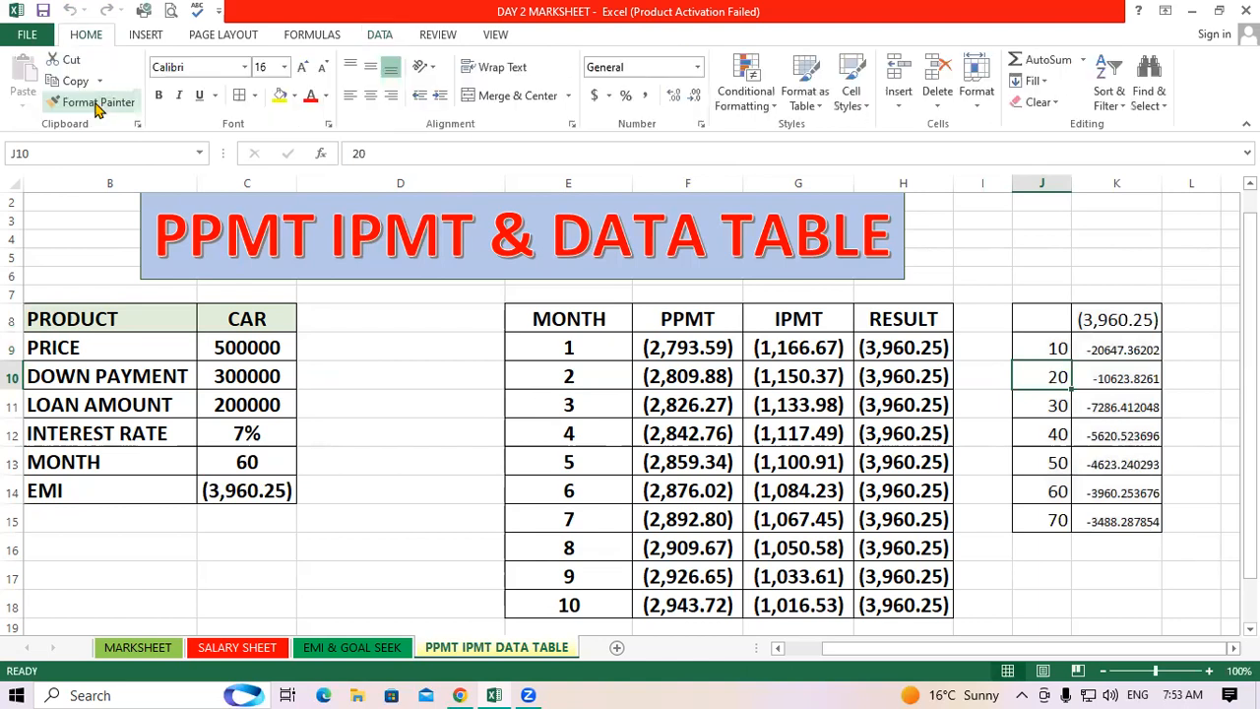
mouse_move(1117, 350)
left_mouse_down()
mouse_move(1136, 515)
mouse_move(1123, 522)
left_mouse_up()
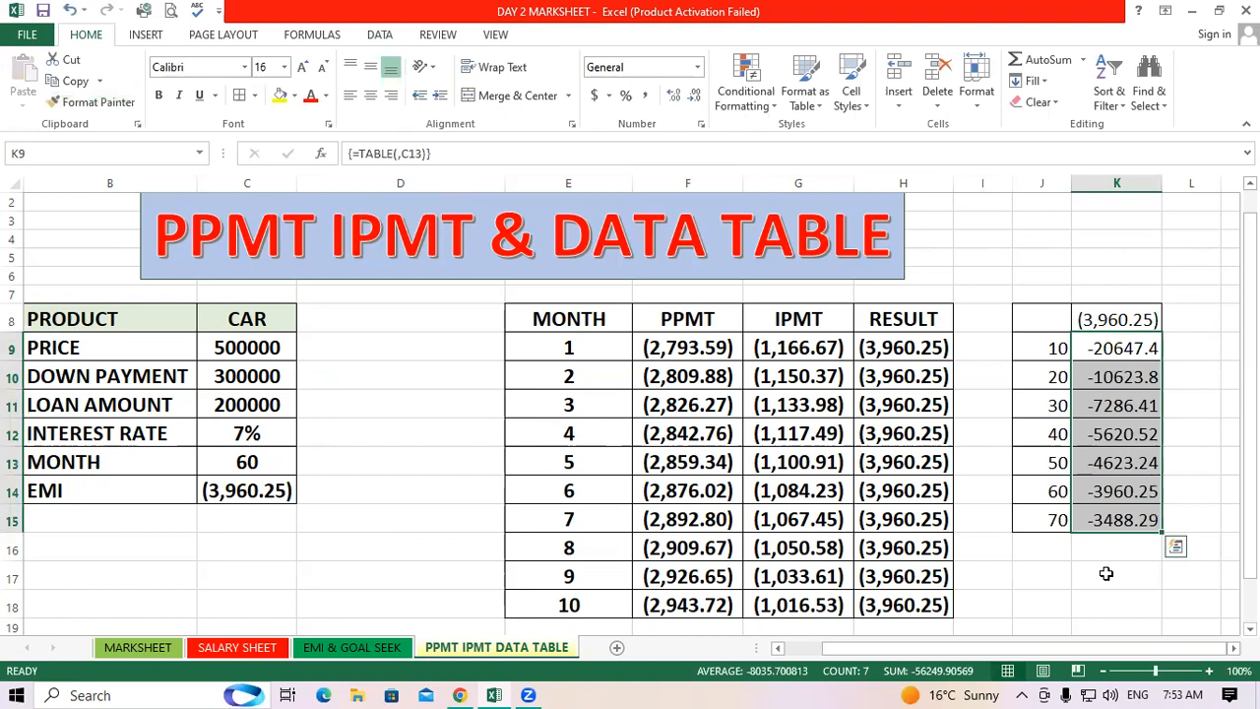
Autofit column K and format K9:K15 as Number with two decimals and negatives shown in parentheses
double_click(1161, 176)
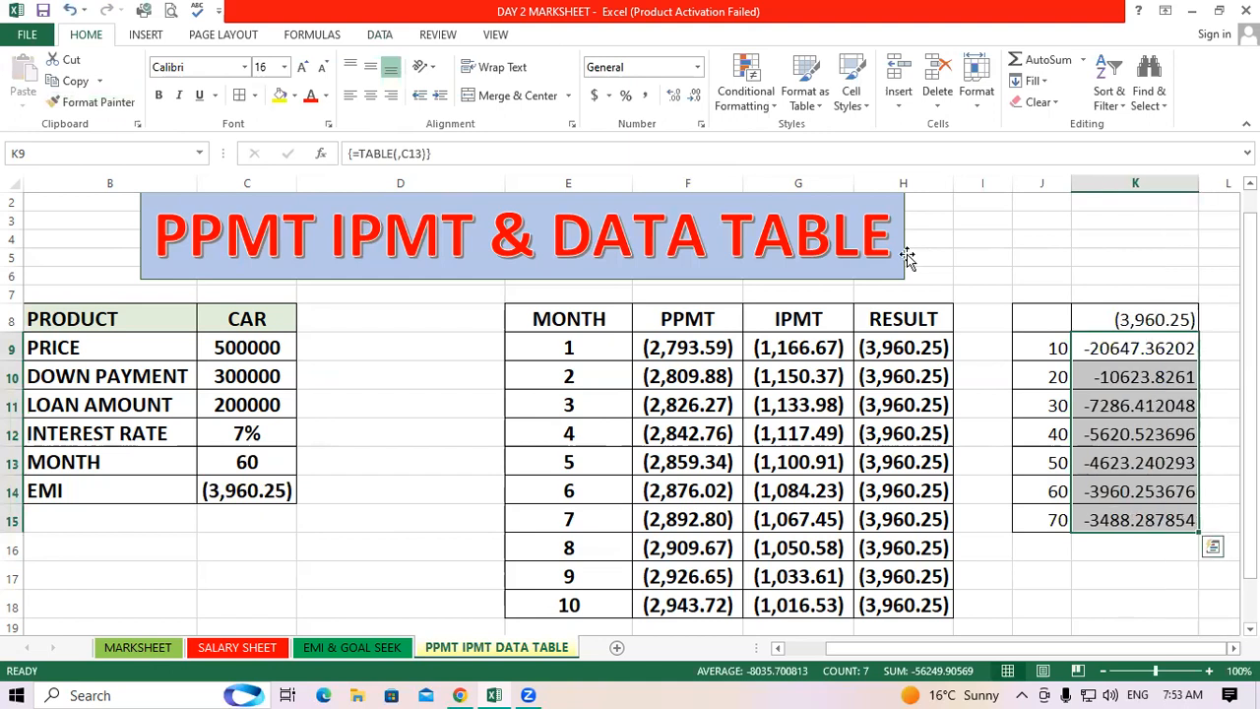
left_click(701, 125)
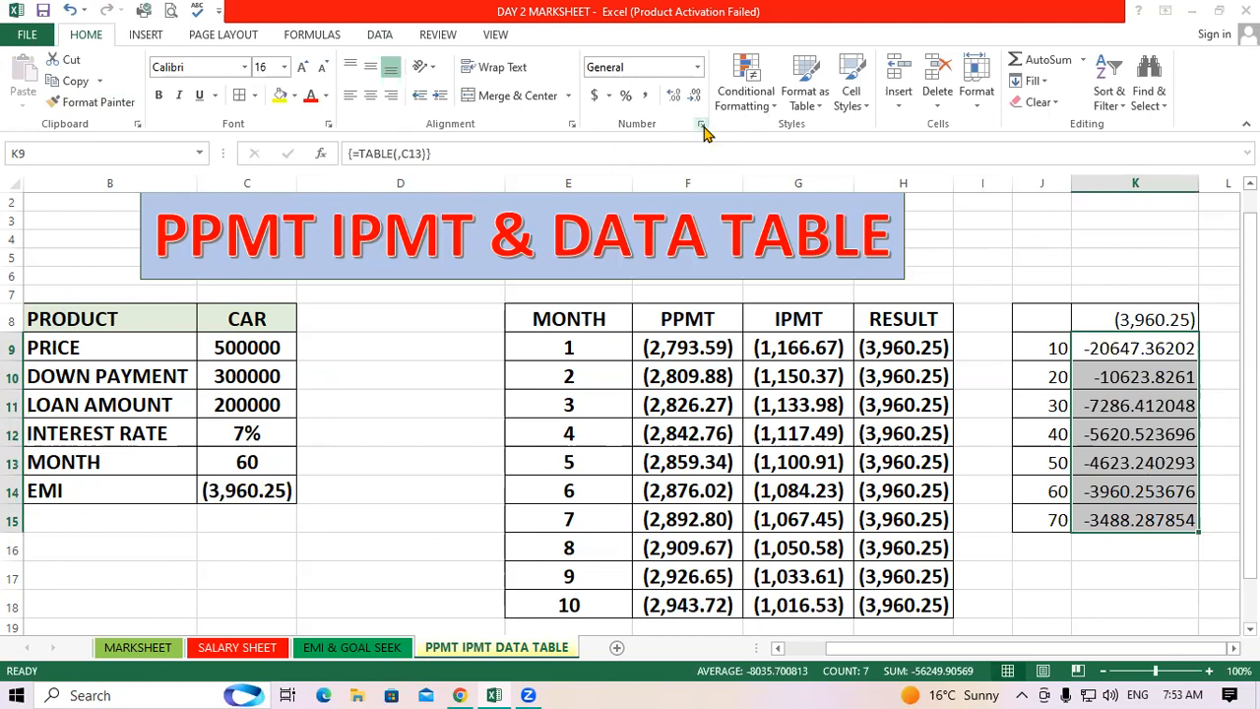
left_click(246, 279)
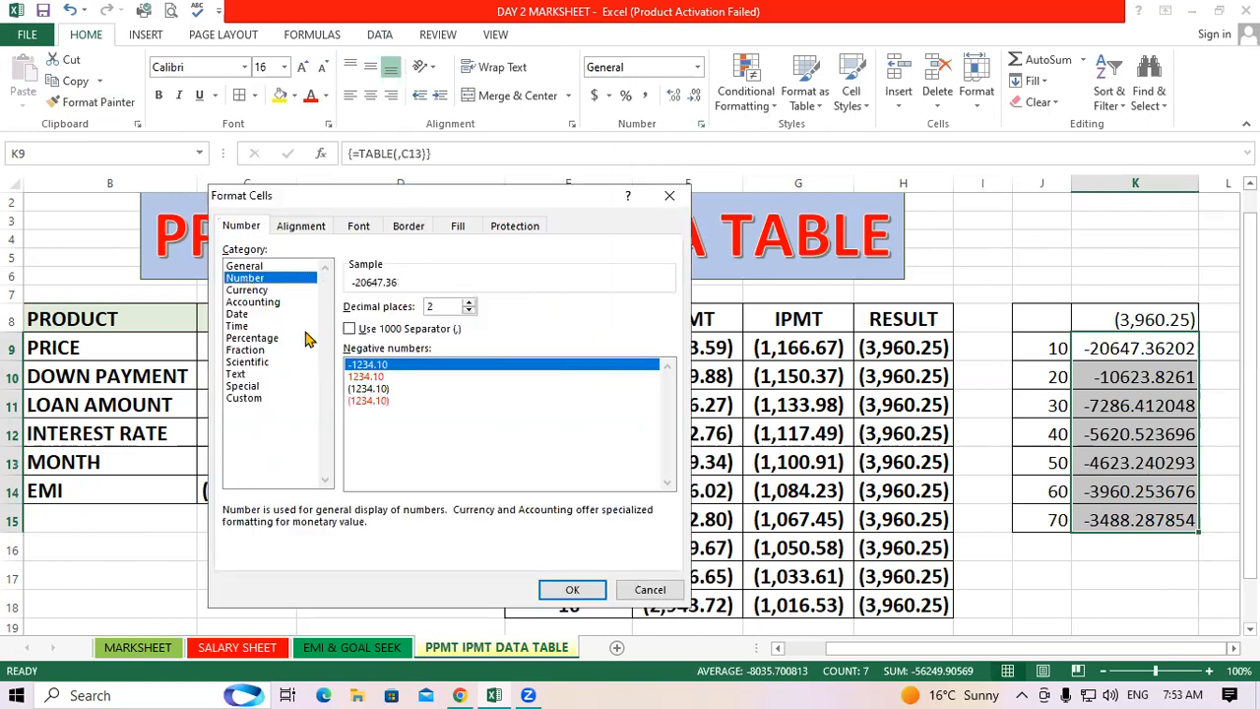
left_click(381, 390)
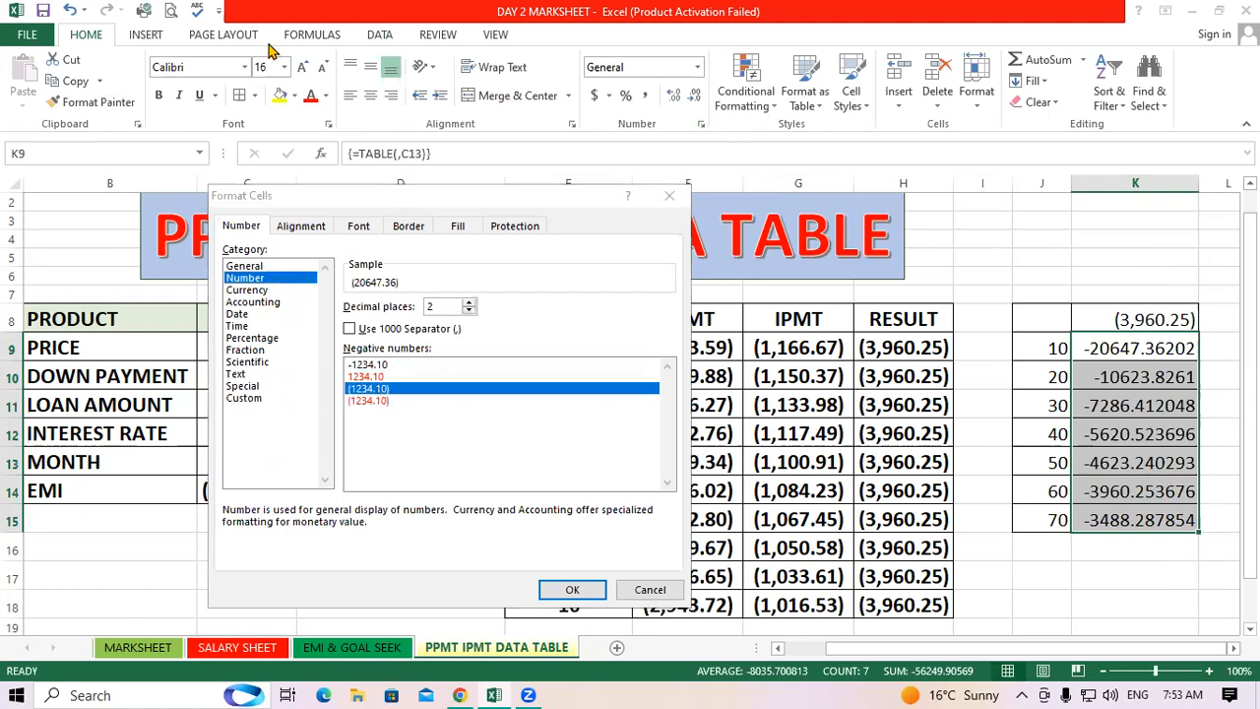
key("Return")
Increase the font size of the results in K9:K15 and the month values in J9:J15 to 20
left_click(303, 67)
left_click(303, 67)
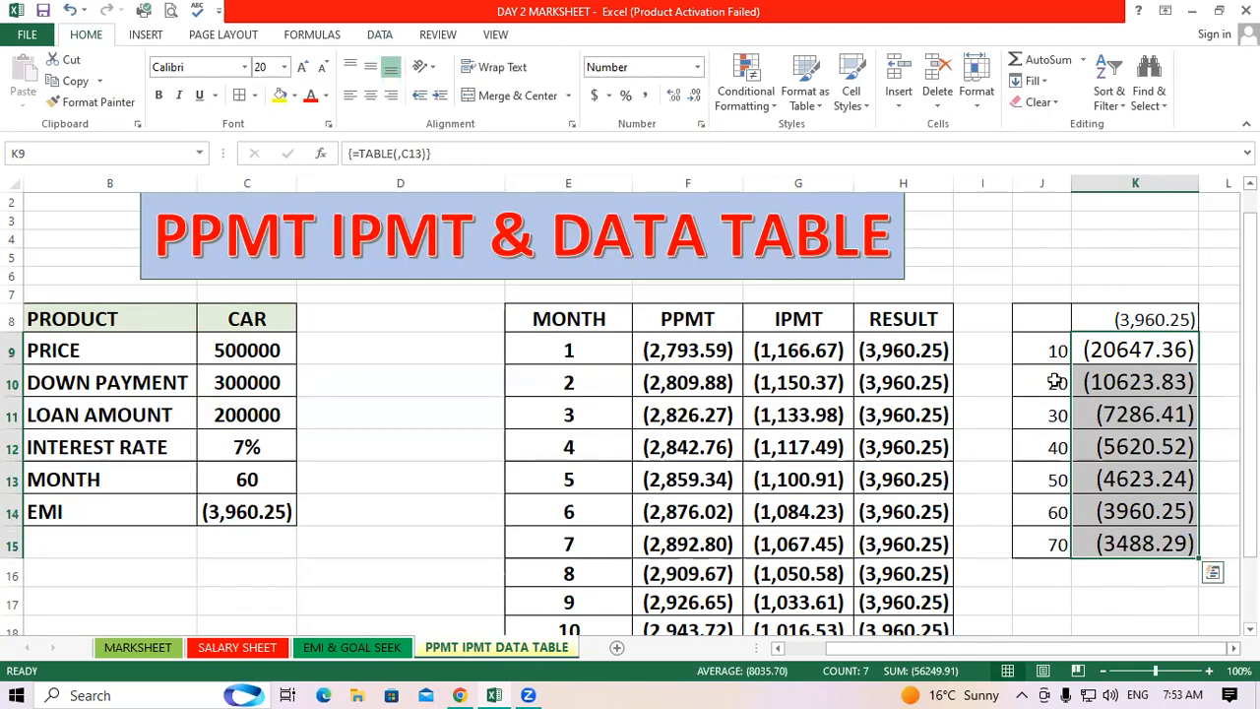
left_click_drag(1050, 352, 1046, 547)
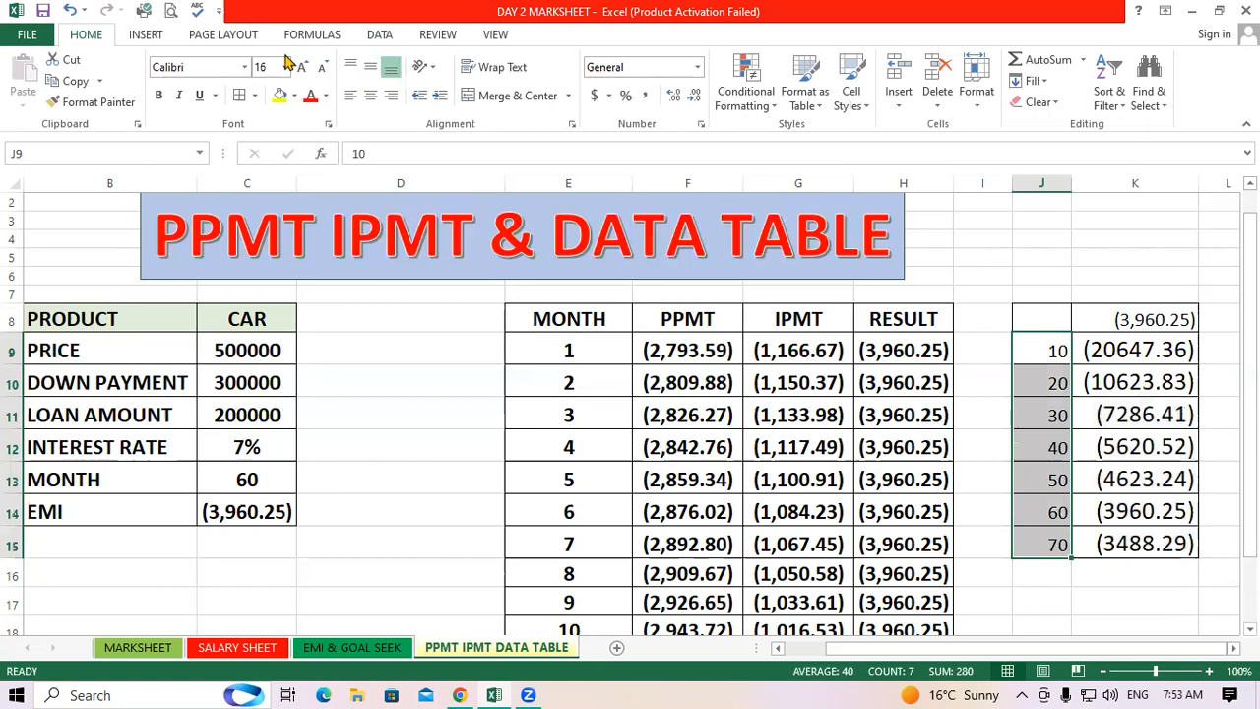
left_click(302, 66)
left_click(302, 67)
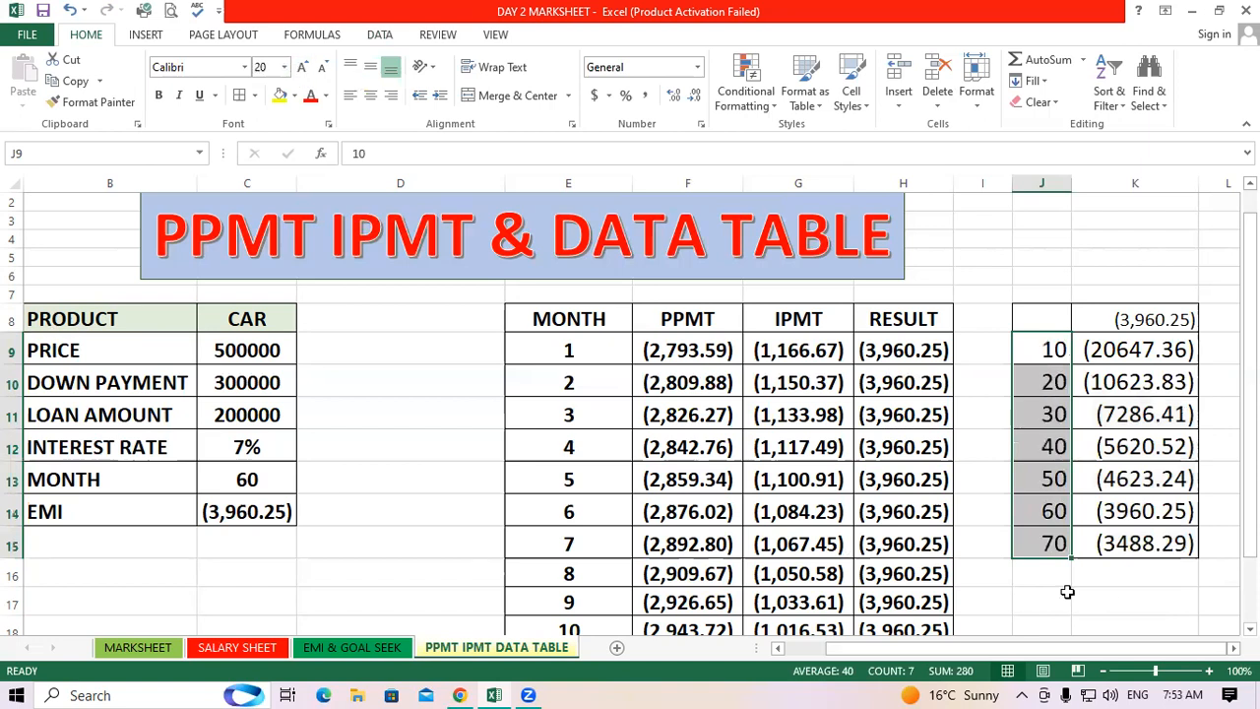
left_click(1126, 600)
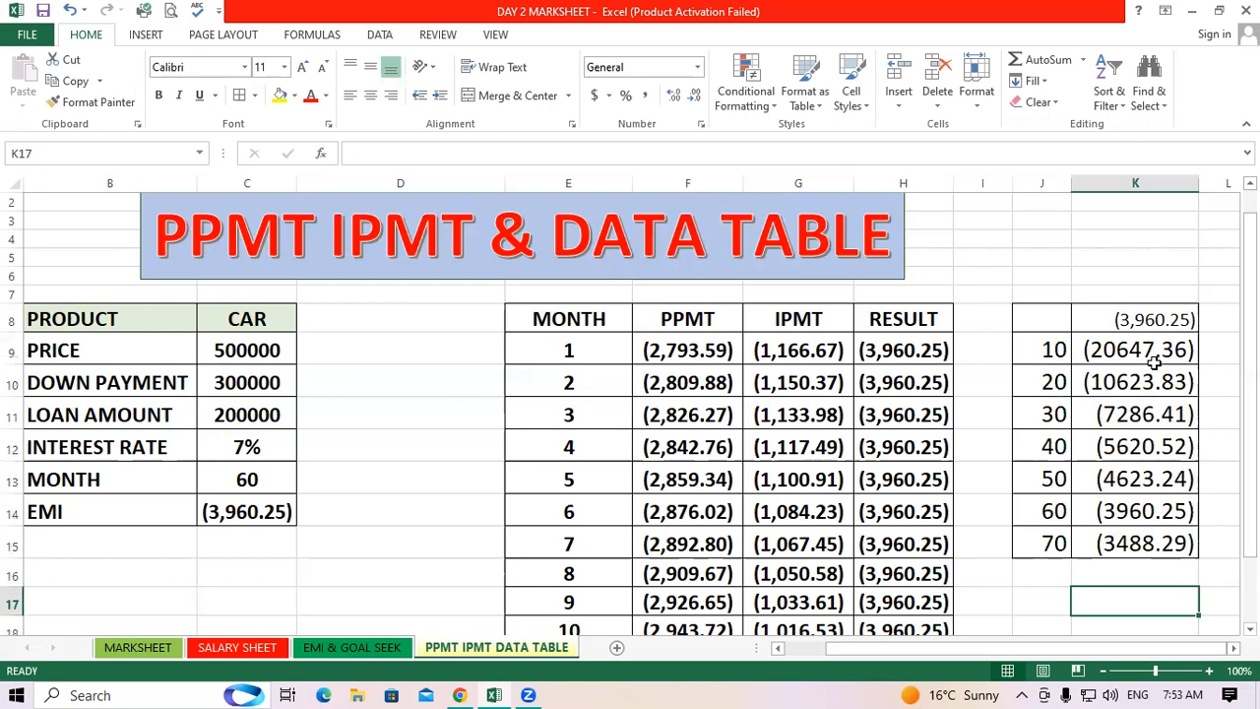
Review the data table's month values against their corresponding EMI results row by row
left_click_drag(1052, 510, 1174, 508)
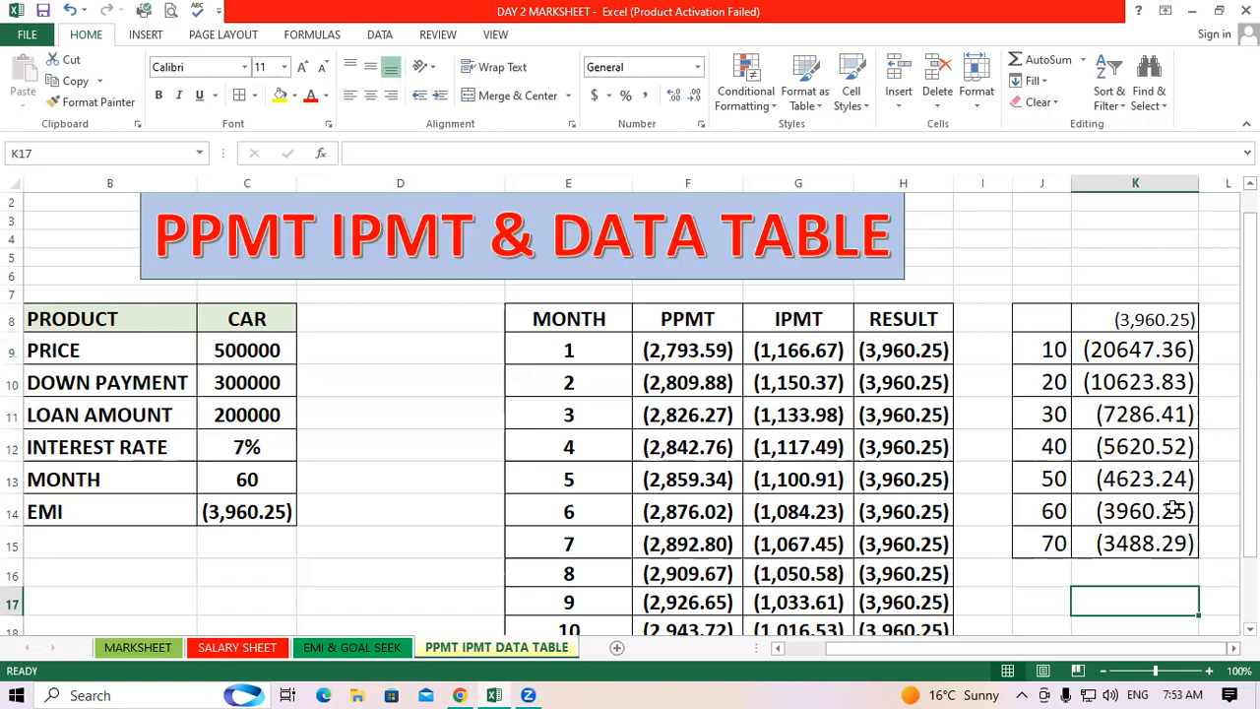
left_click(1156, 601)
key("Left")
key("Up")
key("Up")
key("Up")
key("Up")
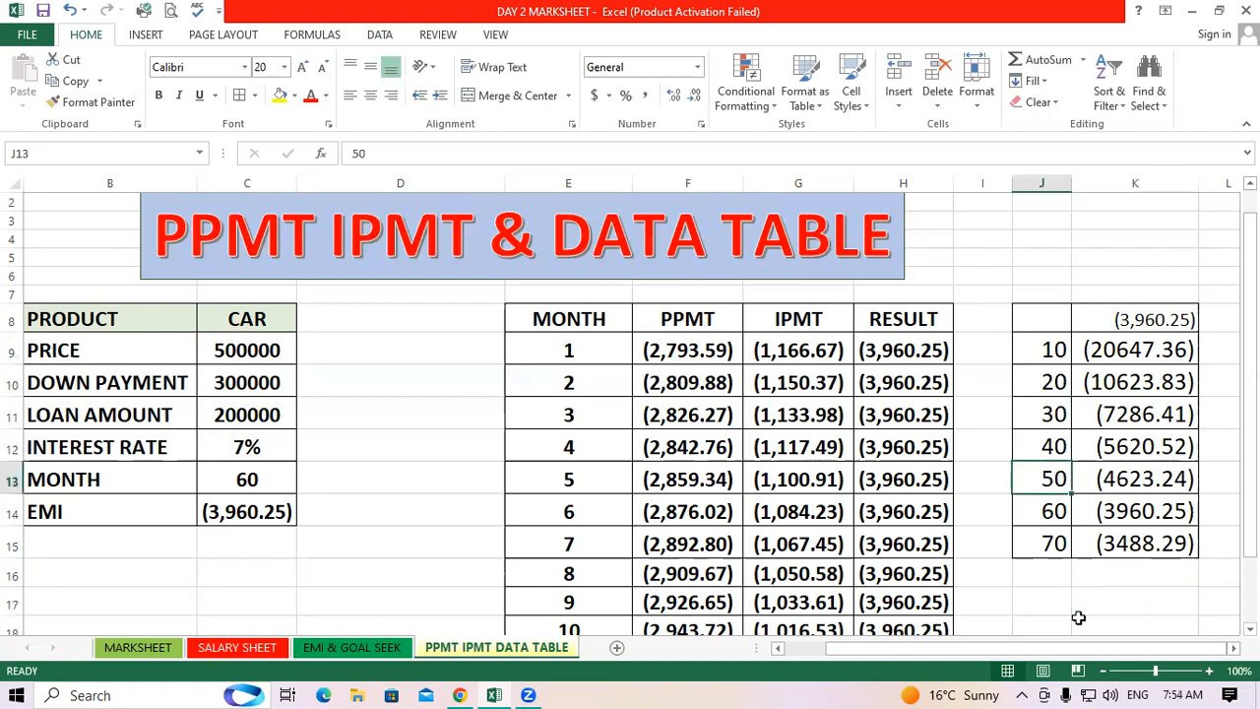
left_click(1086, 605)
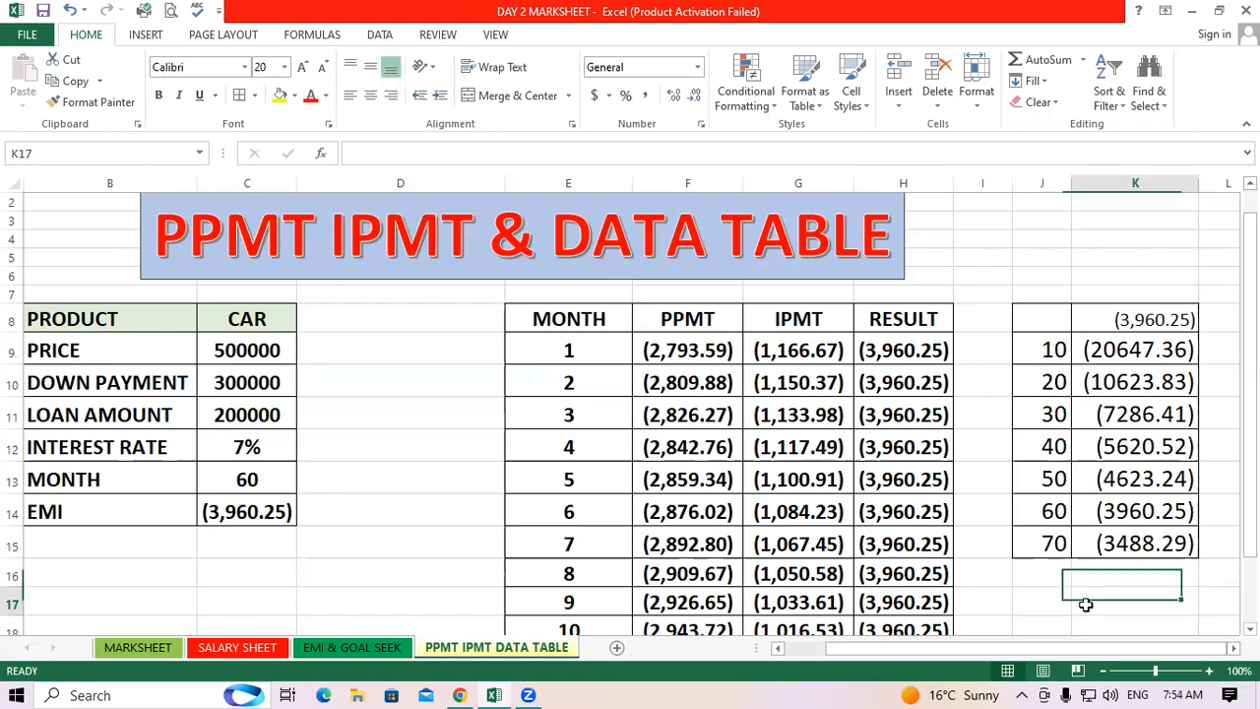
left_click_drag(1051, 350, 1054, 409)
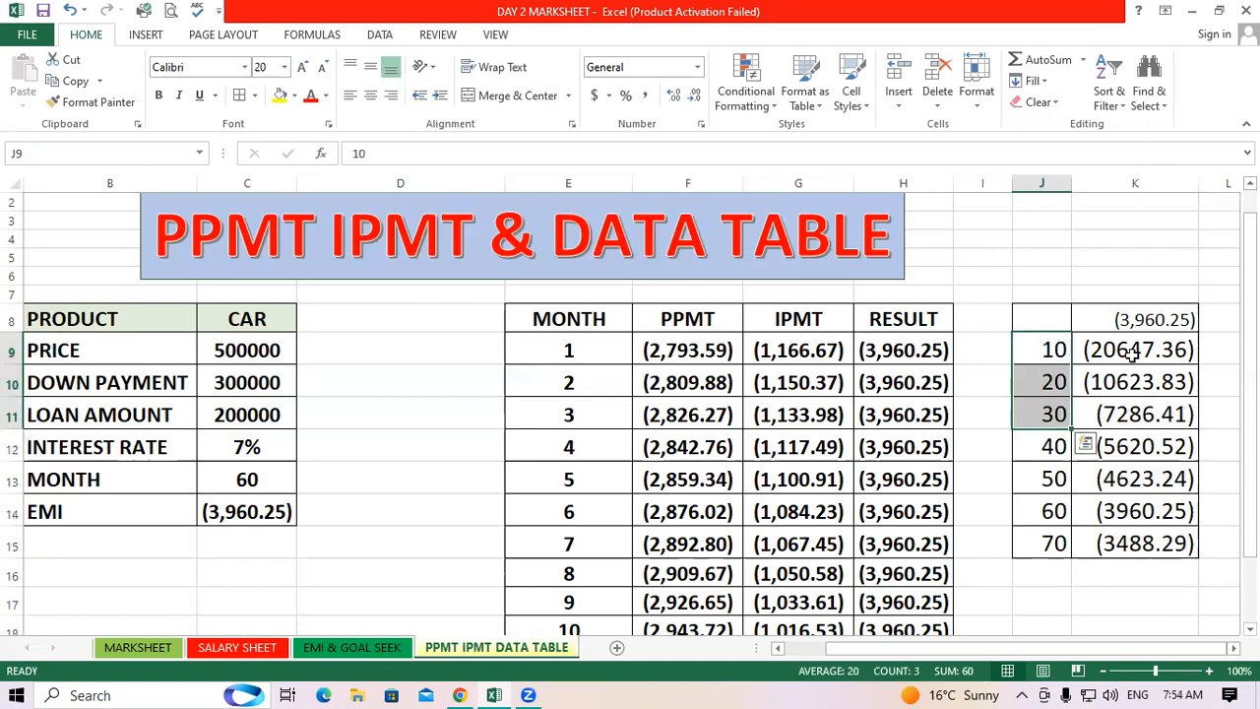
left_click_drag(1132, 349, 1147, 377)
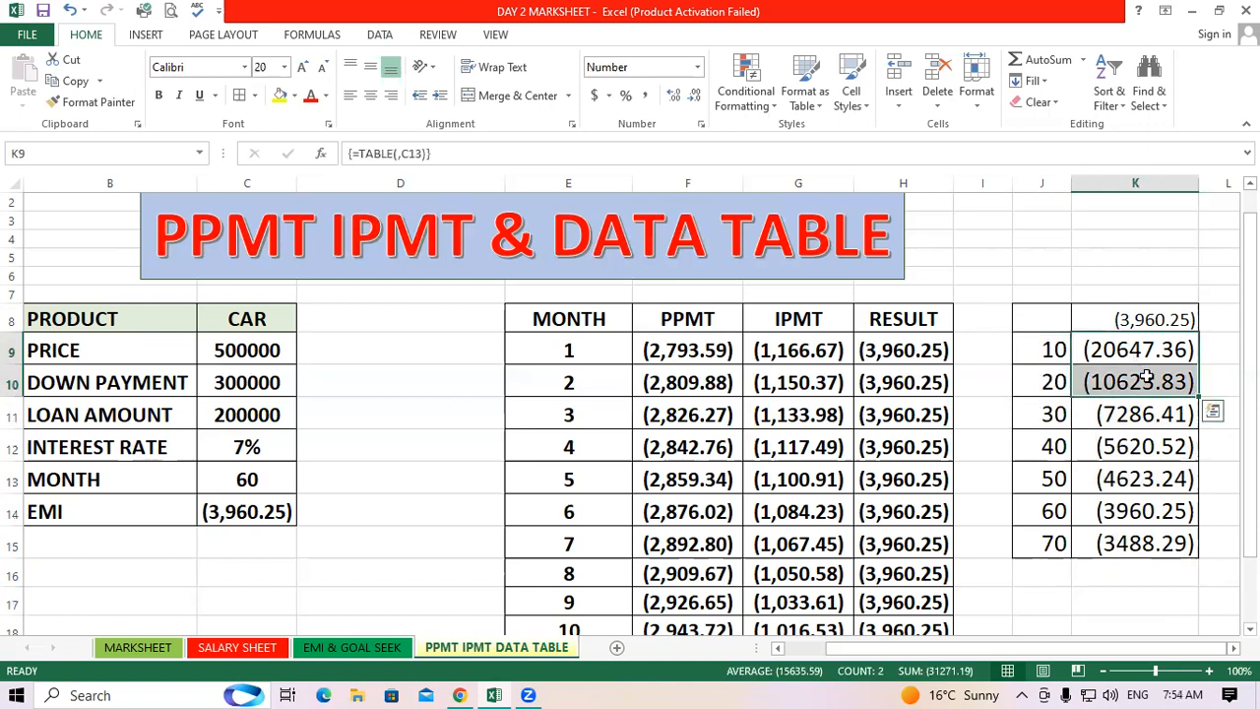
left_click_drag(1044, 544, 1147, 544)
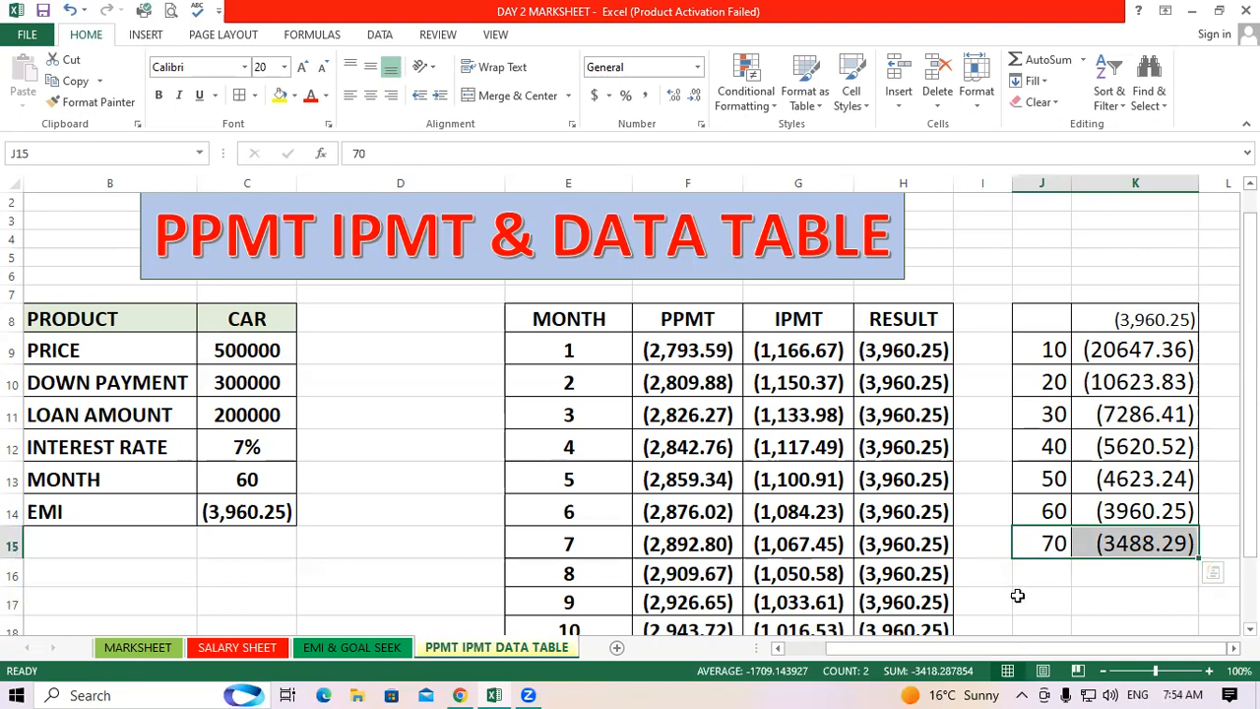
key("Down")
key("Down")
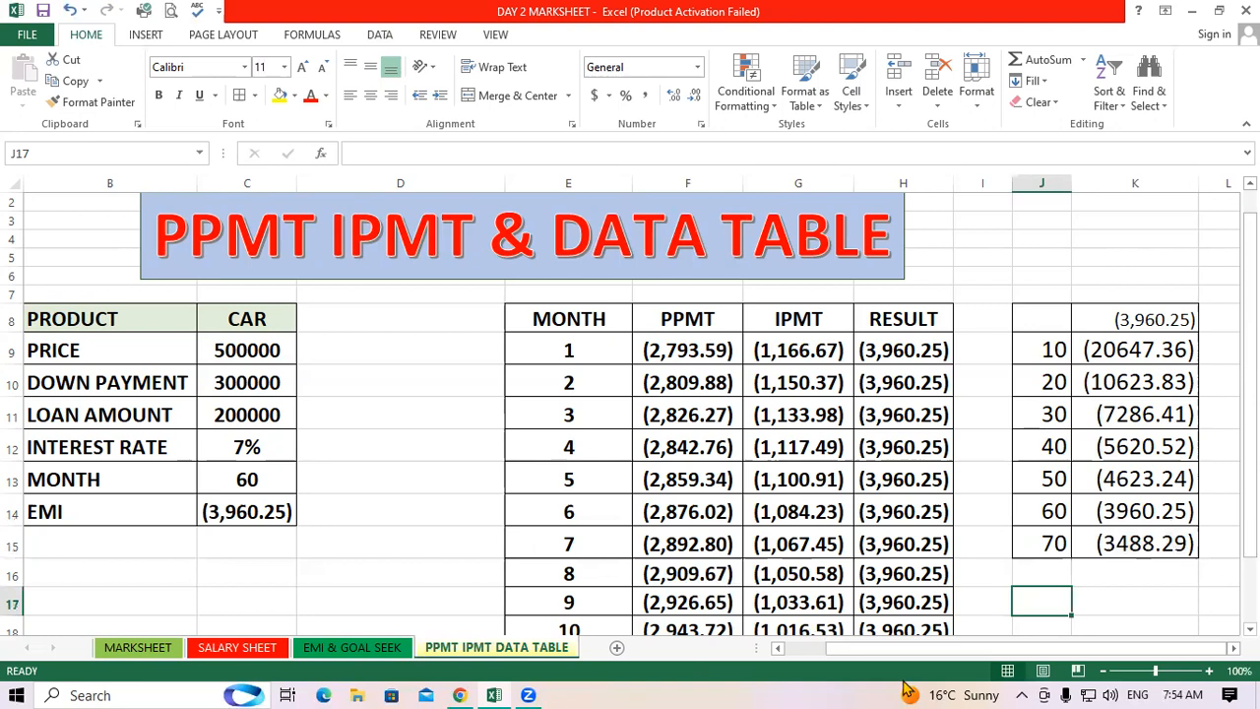